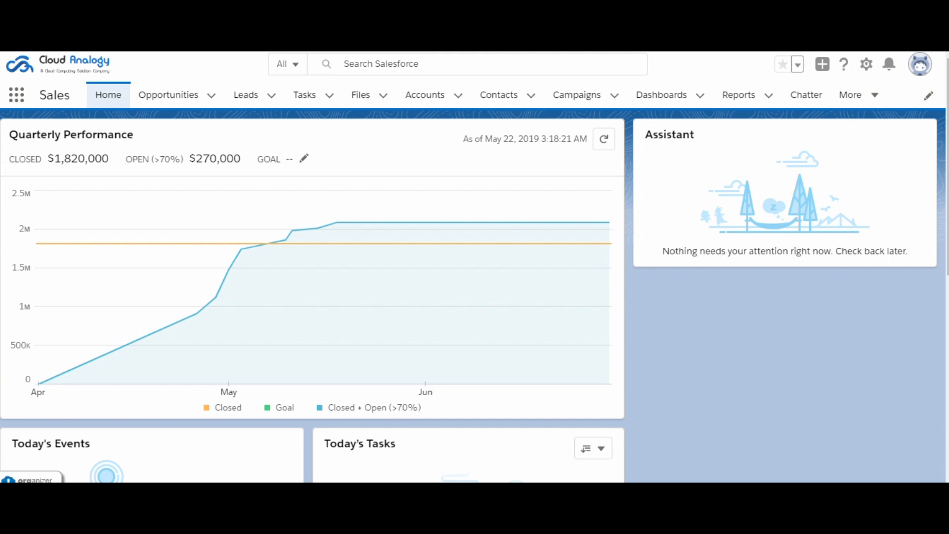
{"action": "type", "text": "https://ap15.lightning.force.com/packagingSetupUI/ipLanding.app?apvId=04t1W0000002g6I"}
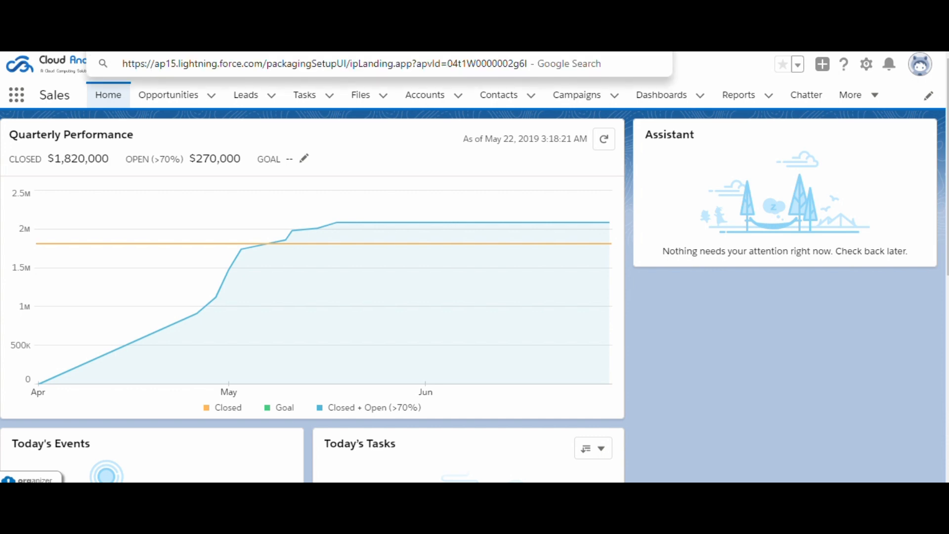
{"action": "key", "text": "Return"}
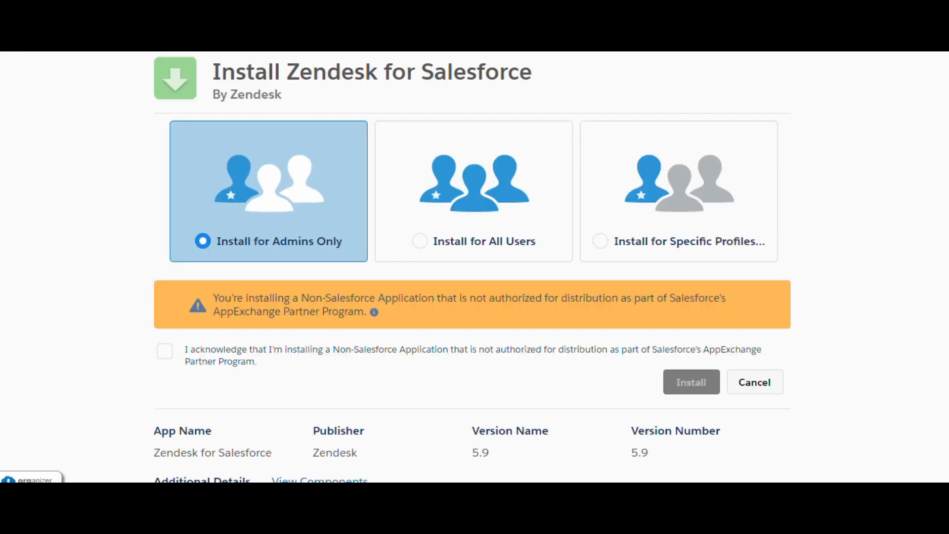
{"action": "left_click", "coordinate": [420, 241]}
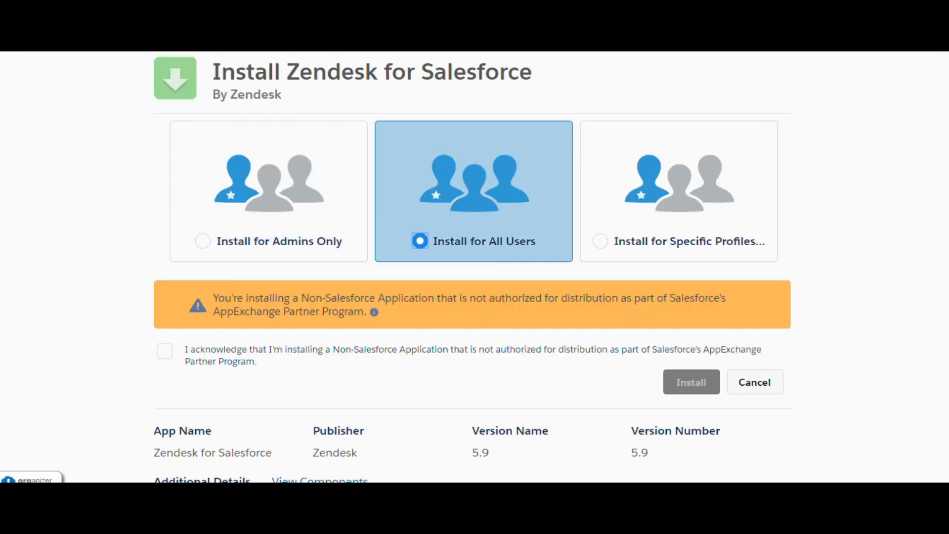
{"action": "left_click", "coordinate": [164, 351]}
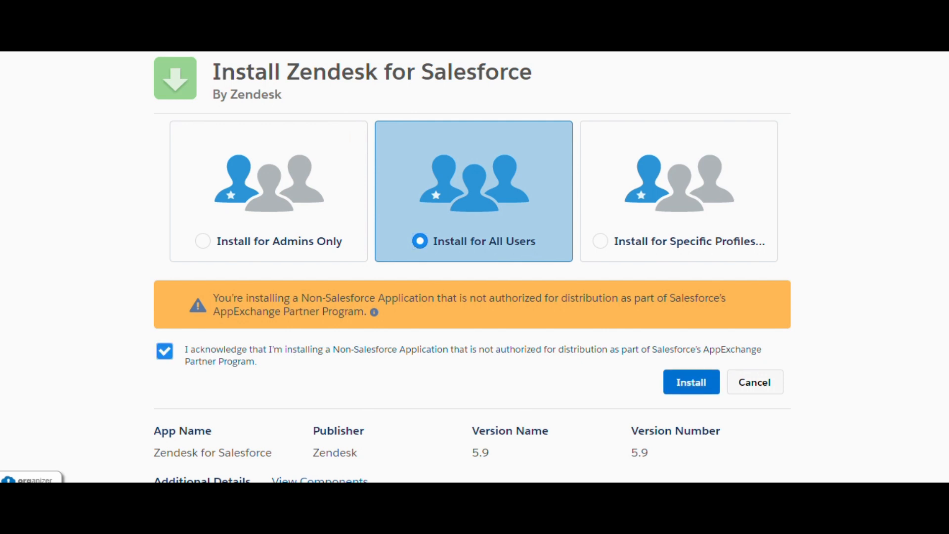
{"action": "left_click", "coordinate": [689, 382]}
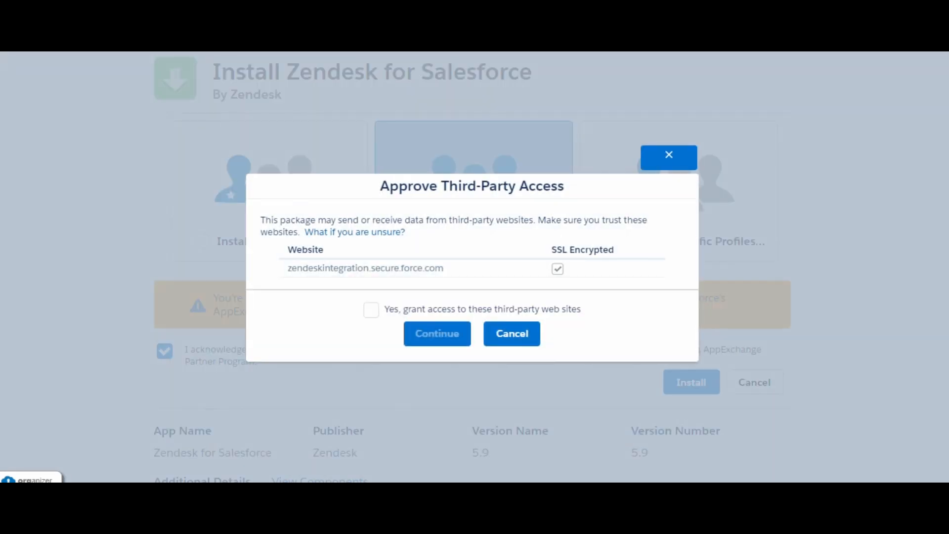
Step: Grant the package access to the listed third-party website, continue the installation and finish it
{"action": "left_click", "coordinate": [372, 309]}
{"action": "left_click", "coordinate": [437, 334]}
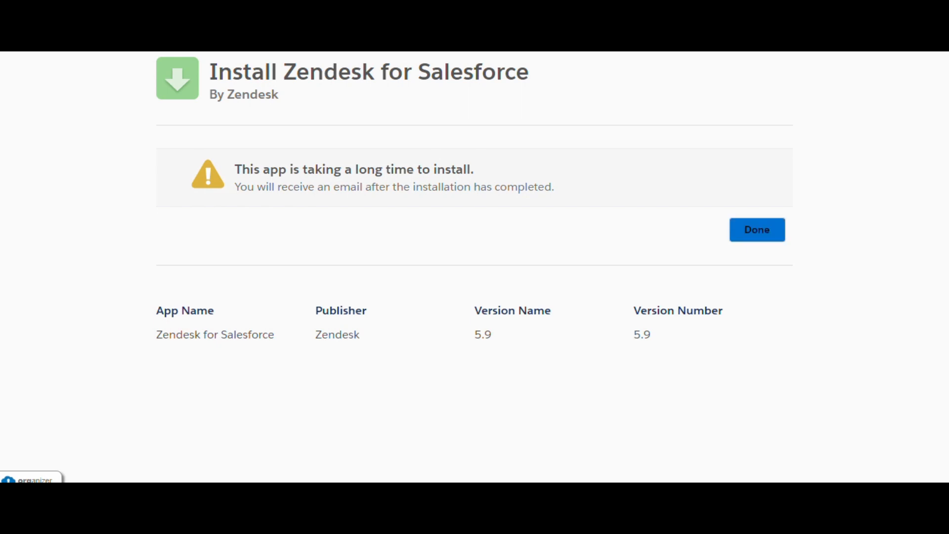
{"action": "left_click", "coordinate": [757, 230]}
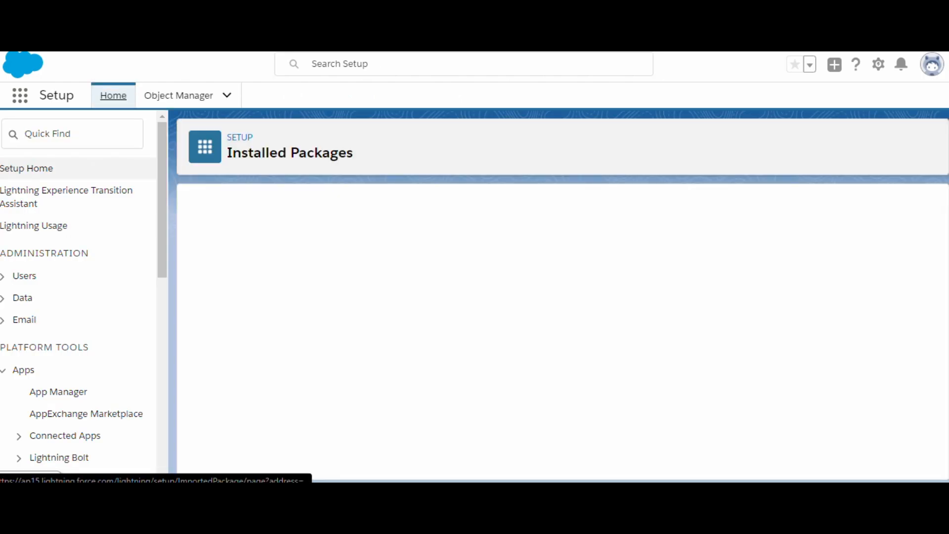
{"action": "type", "text": "i"}
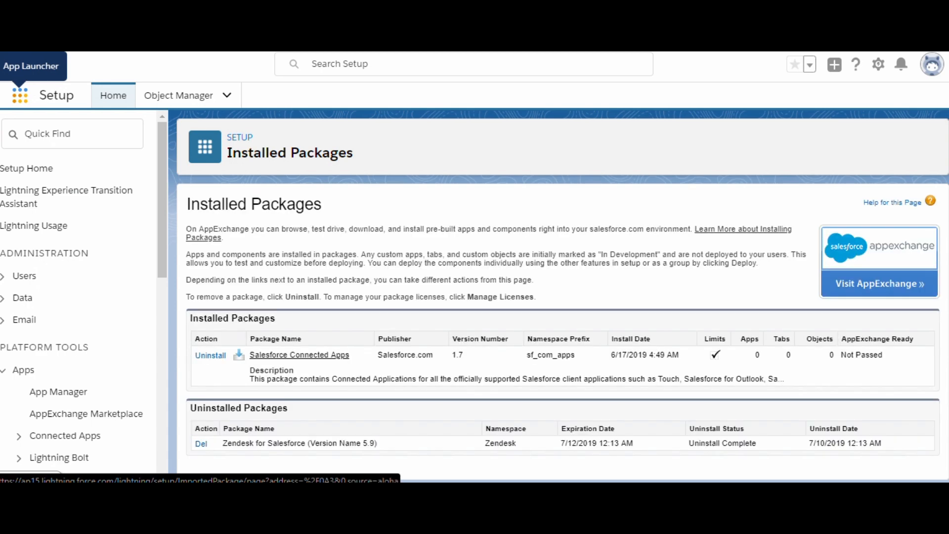
{"action": "left_click", "coordinate": [20, 95]}
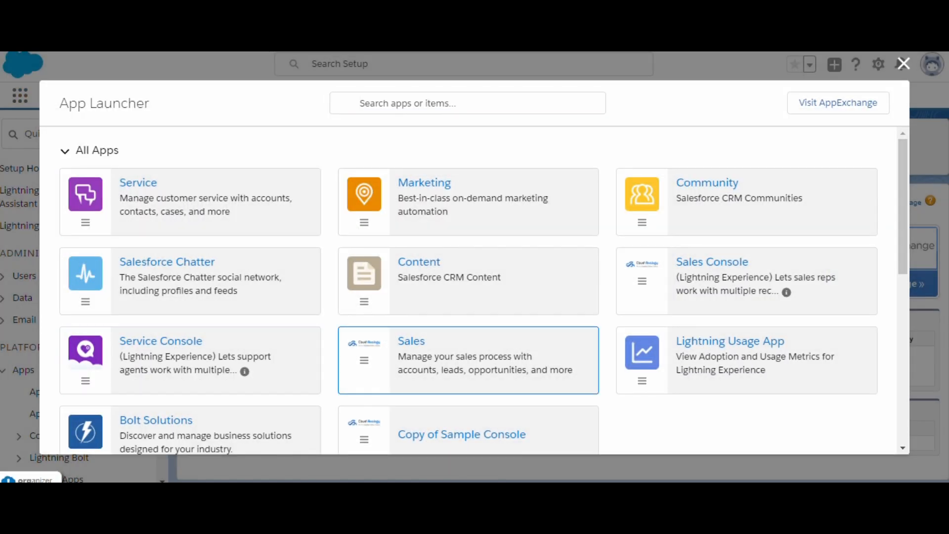
{"action": "left_click", "coordinate": [411, 341]}
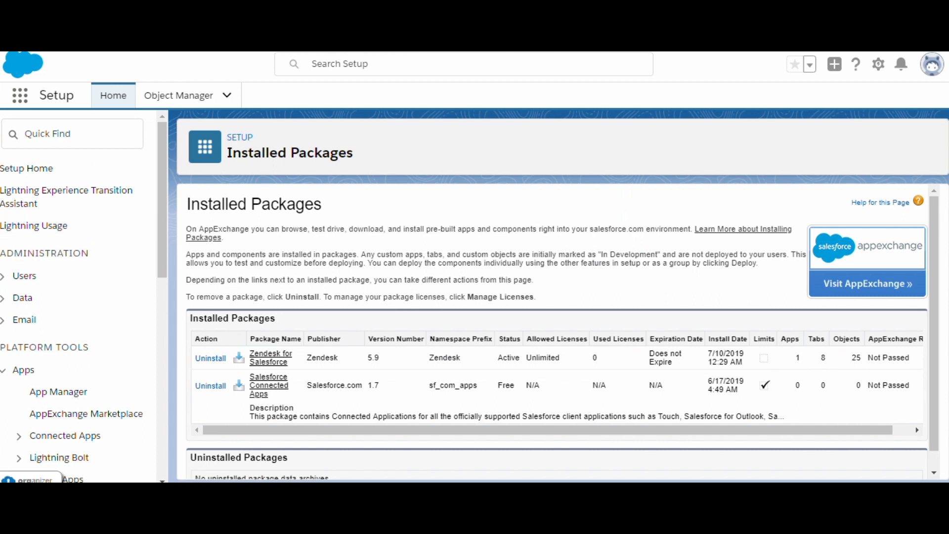
Step: Search Setup for "Remote" and open Remote Site Settings
{"action": "left_click", "coordinate": [59, 133]}
{"action": "type", "text": "Re"}
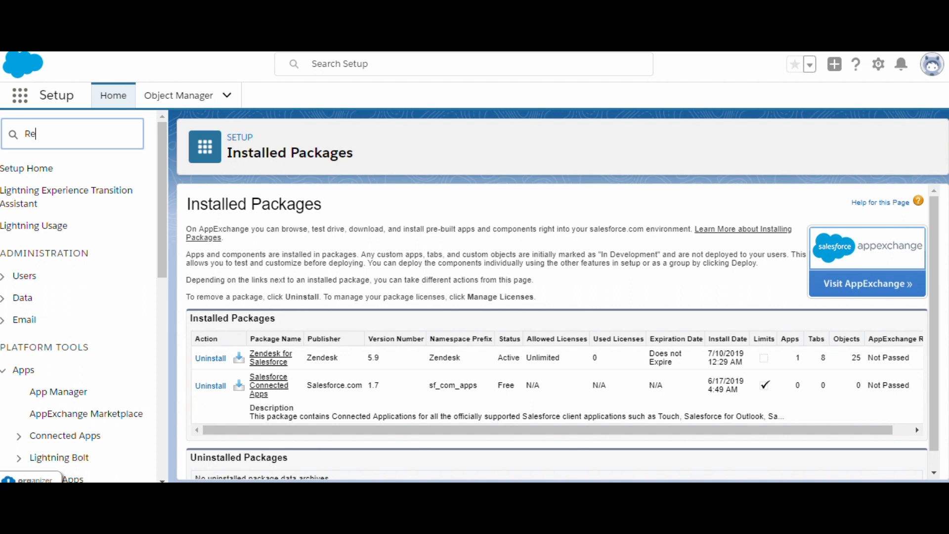
{"action": "type", "text": "mote"}
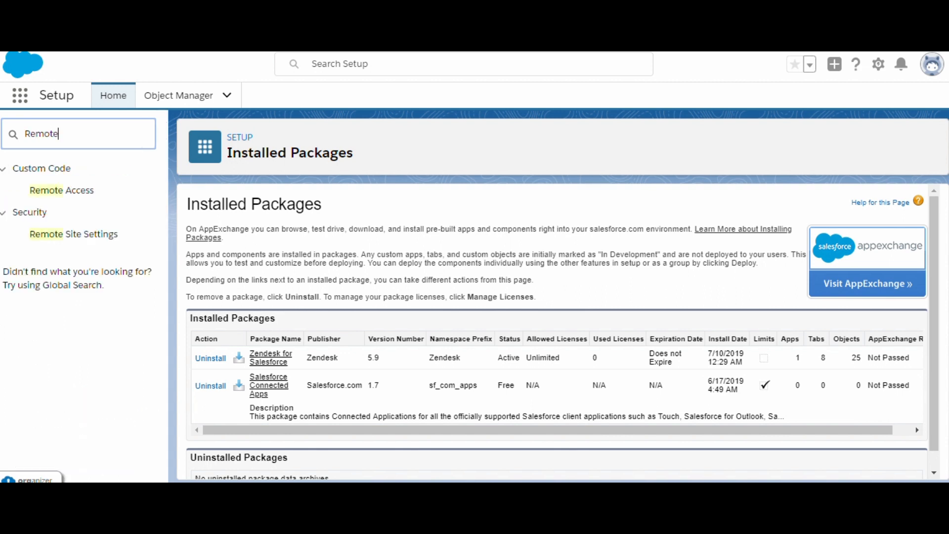
{"action": "left_click", "coordinate": [73, 234]}
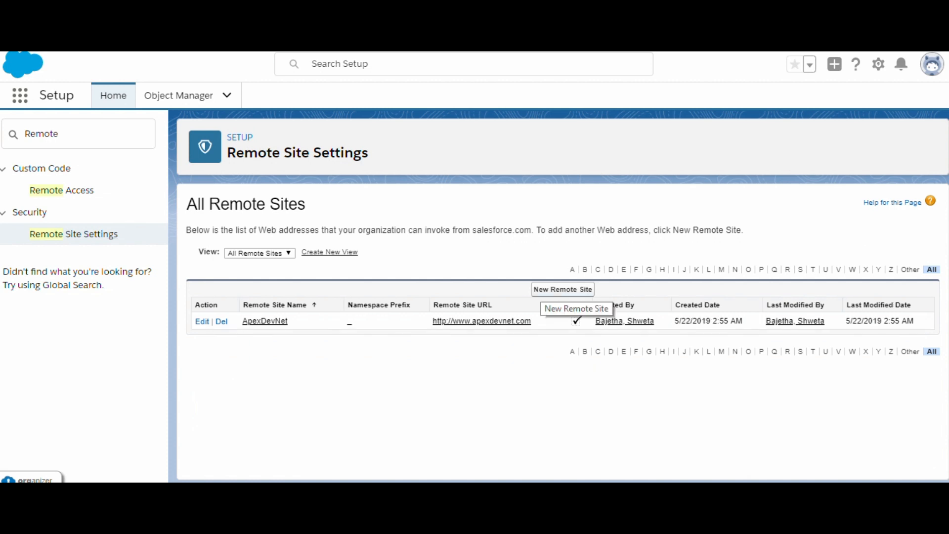
{"action": "left_click", "coordinate": [563, 289]}
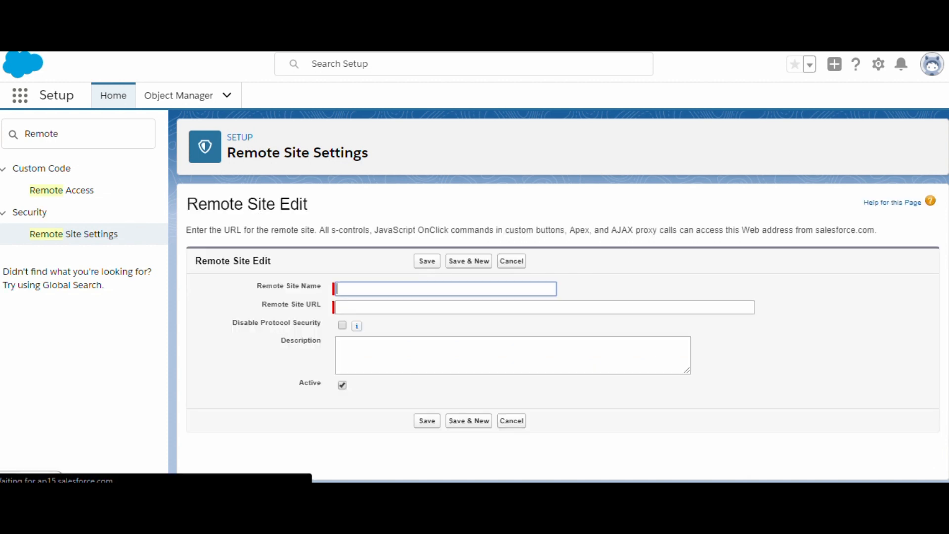
{"action": "type", "text": "Z"}
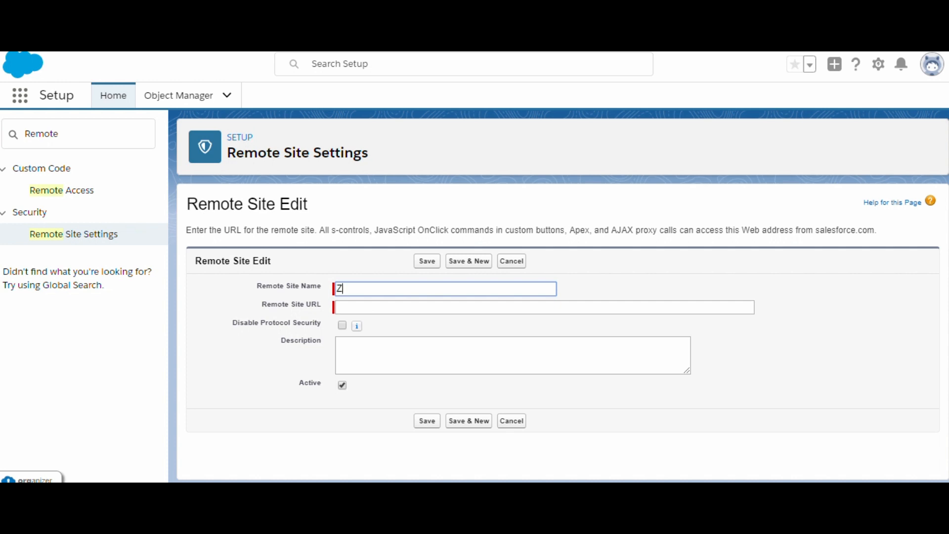
{"action": "type", "text": "endesk For Salesforce"}
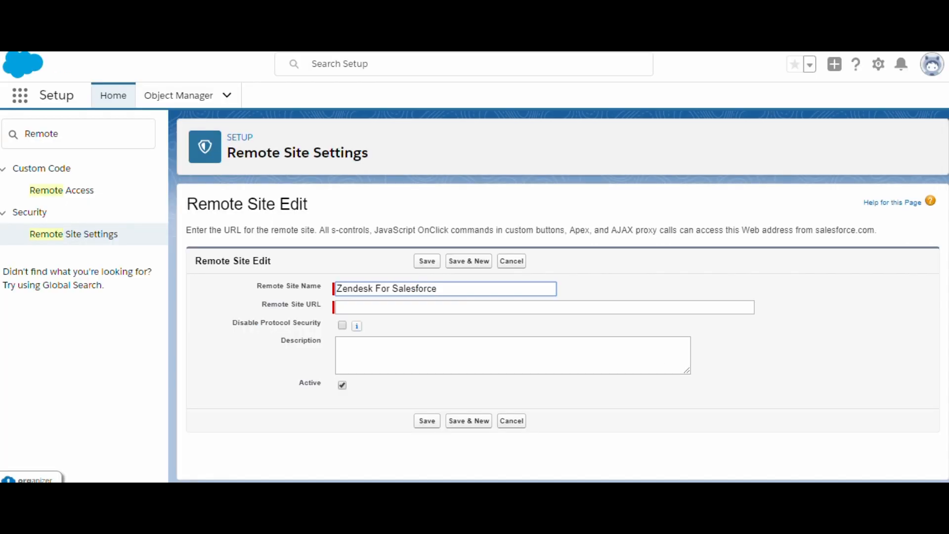
{"action": "left_click", "coordinate": [346, 307]}
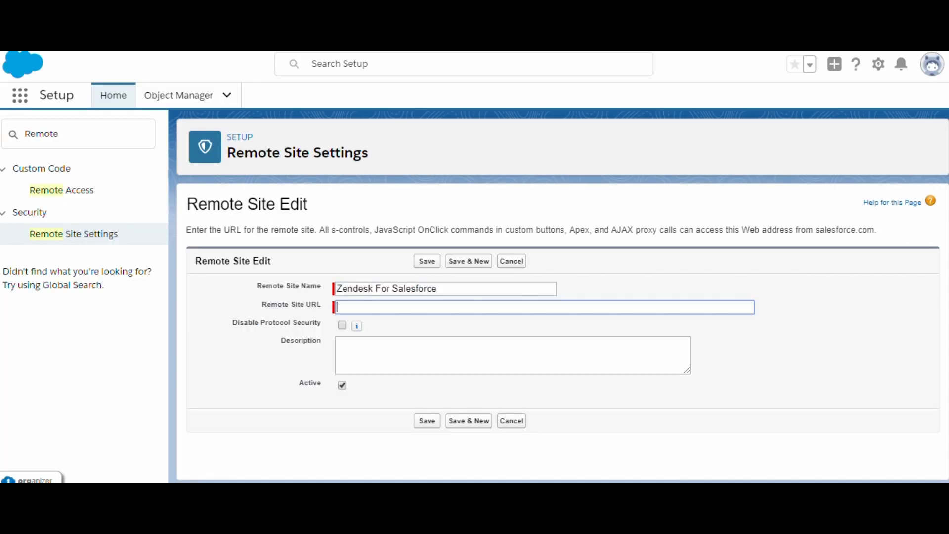
{"action": "type", "text": "https://cloudanalogysupport1.zendesk.com"}
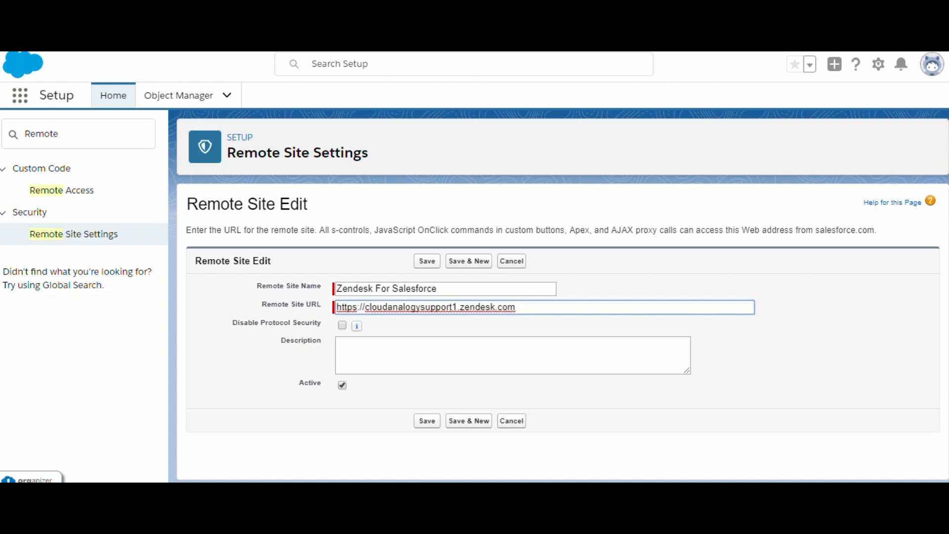
{"action": "left_click", "coordinate": [427, 421]}
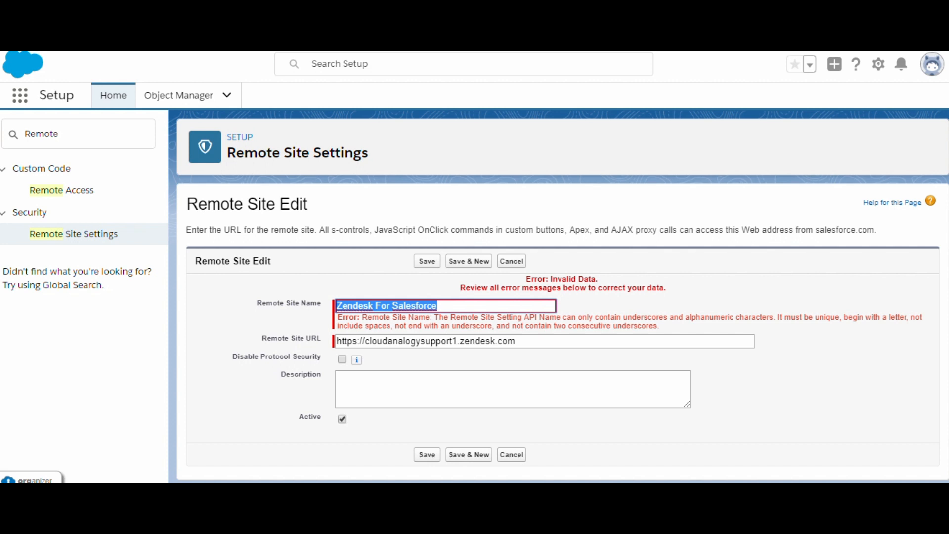
Step: Shorten the remote site name to "Zendesk" and save the remote site
{"action": "key", "text": "End"}
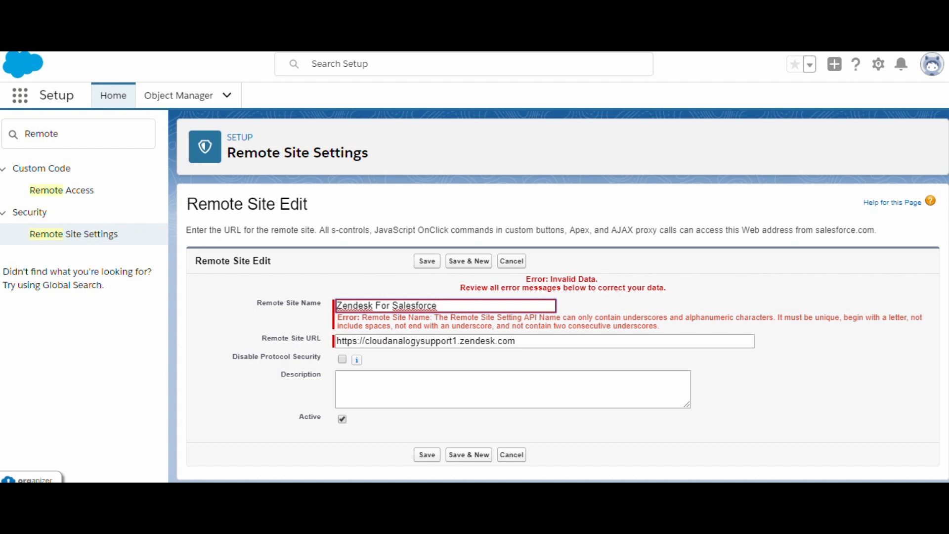
{"action": "key", "text": "BackSpace"}
{"action": "key", "text": "BackSpace"}
{"action": "key", "text": "BackSpace"}
{"action": "key", "text": "BackSpace"}
{"action": "key", "text": "BackSpace"}
{"action": "key", "text": "BackSpace"}
{"action": "key", "text": "BackSpace"}
{"action": "key", "text": "BackSpace"}
{"action": "key", "text": "BackSpace"}
{"action": "key", "text": "BackSpace"}
{"action": "key", "text": "BackSpace"}
{"action": "key", "text": "BackSpace"}
{"action": "key", "text": "BackSpace"}
{"action": "key", "text": "BackSpace"}
{"action": "key", "text": "BackSpace"}
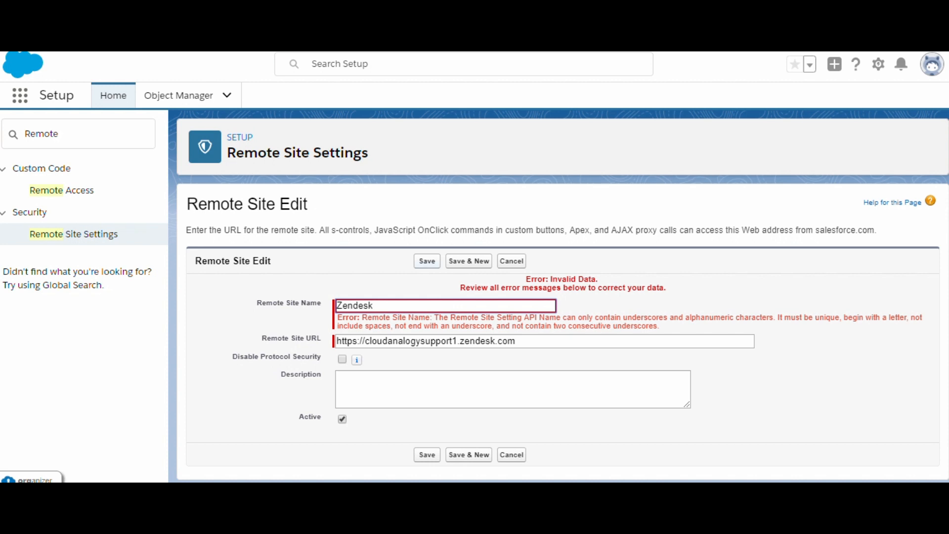
{"action": "key", "text": "Return"}
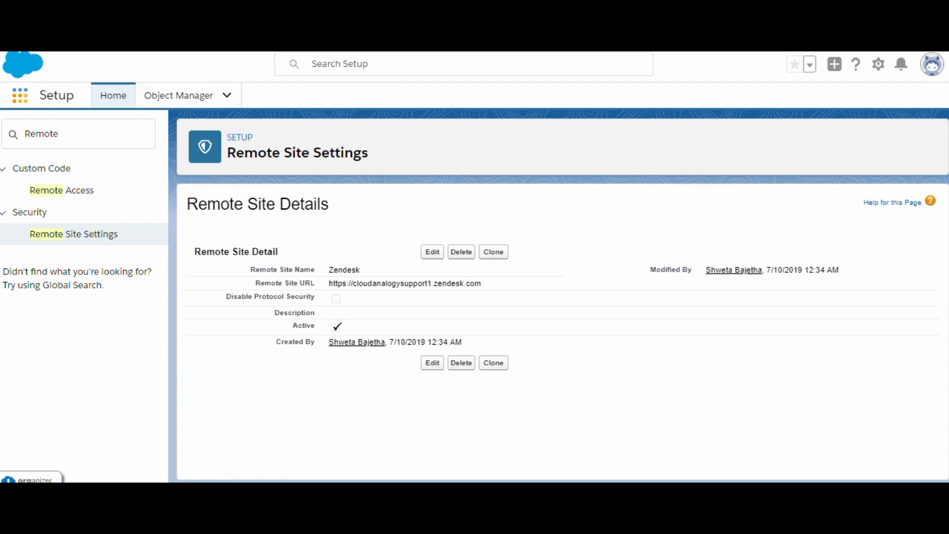
Step: Switch to the Zendesk for Salesforce app and open its Zendesk page
{"action": "left_click", "coordinate": [20, 95]}
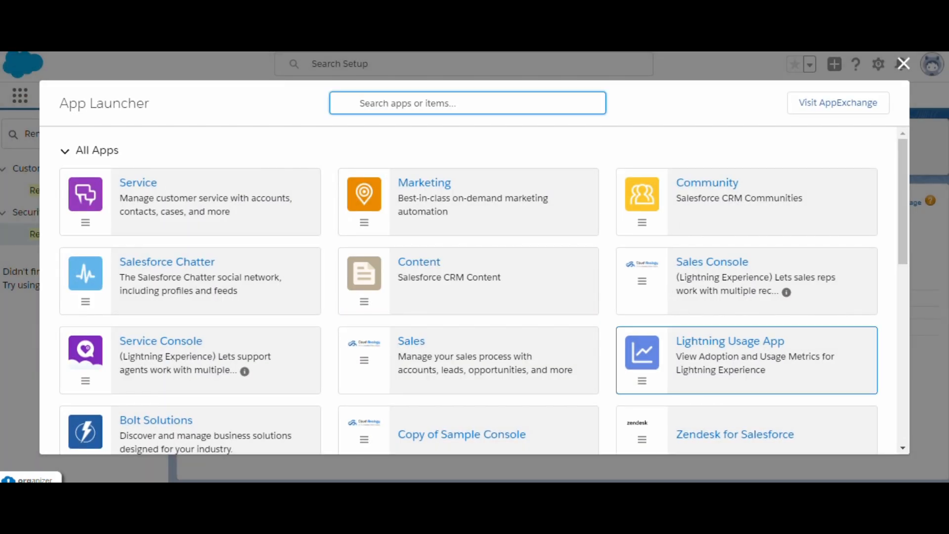
{"action": "scroll", "coordinate": [741, 366], "scroll_direction": "down", "scroll_amount": 2}
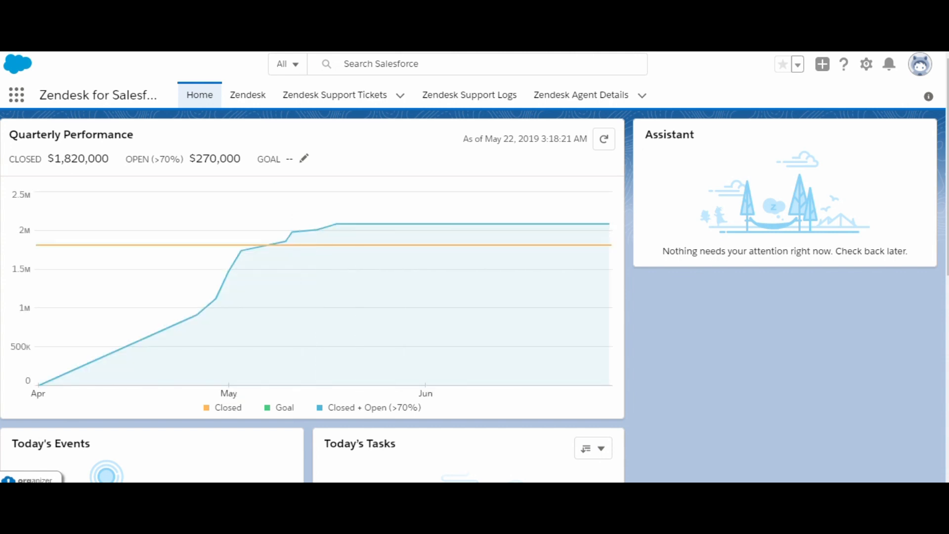
{"action": "left_click", "coordinate": [247, 95]}
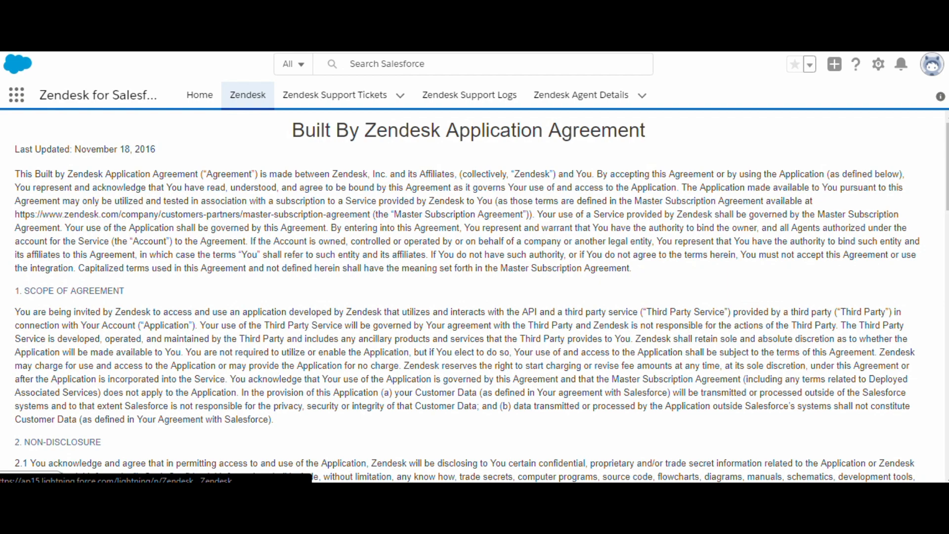
Step: Go through the Built By Zendesk Application Agreement to its end and agree to the terms
{"action": "scroll", "coordinate": [475, 296], "scroll_direction": "down", "scroll_amount": 20}
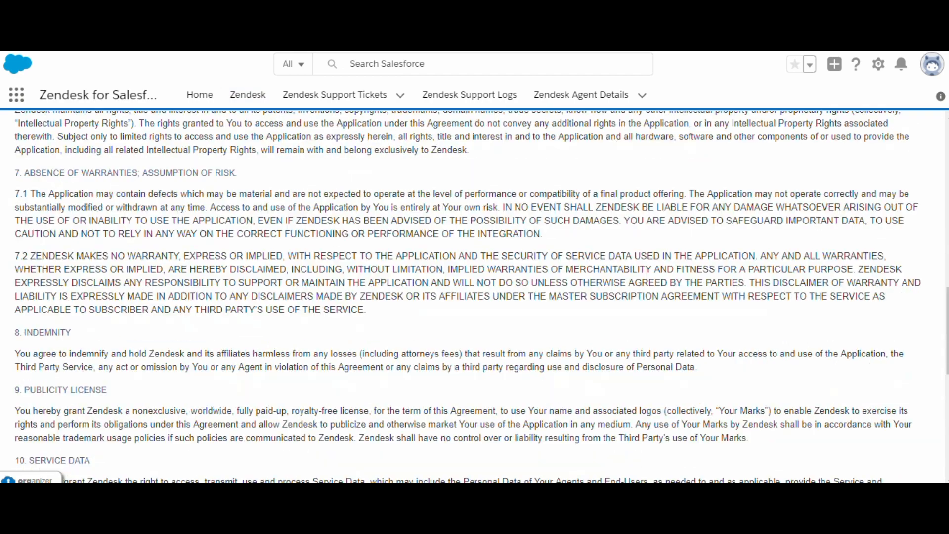
{"action": "scroll", "coordinate": [475, 297], "scroll_direction": "up", "scroll_amount": 20}
{"action": "scroll", "coordinate": [475, 296], "scroll_direction": "down", "scroll_amount": 20}
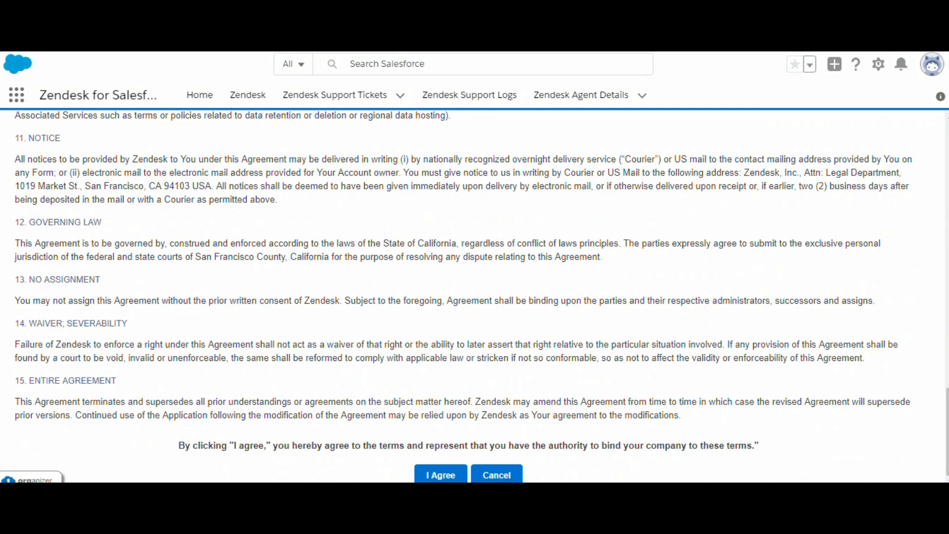
{"action": "left_click", "coordinate": [441, 475]}
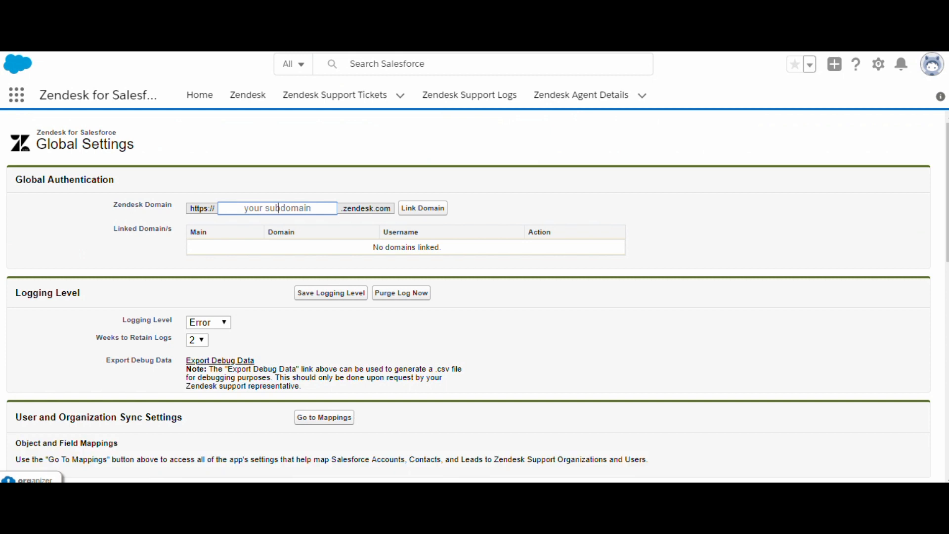
Step: Set the Zendesk domain in Global Authentication to the subdomain cloudanalogysupport1 and start linking the domain
{"action": "key", "text": "ctrl+v"}
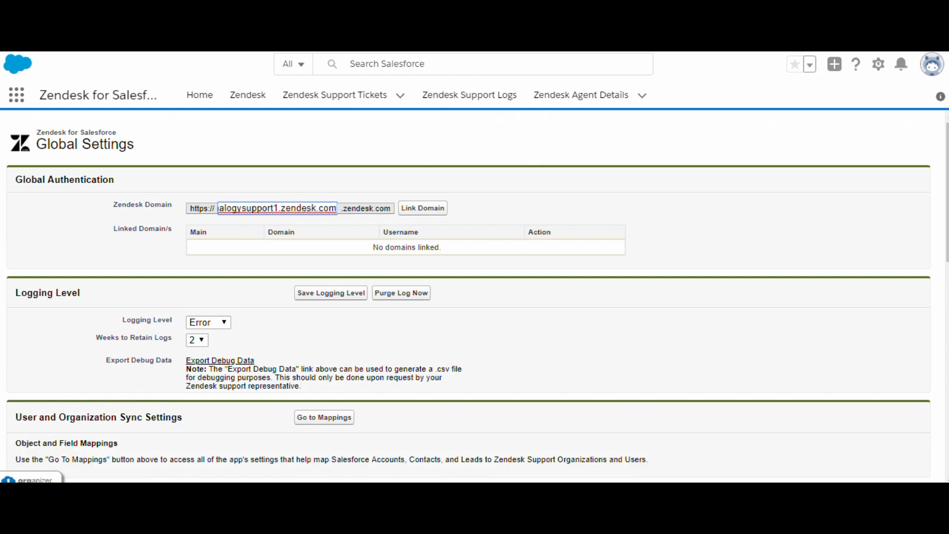
{"action": "key", "text": "Left"}
{"action": "key", "text": "Left"}
{"action": "key", "text": "Left"}
{"action": "key", "text": "Left"}
{"action": "key", "text": "Left"}
{"action": "key", "text": "Left"}
{"action": "key", "text": "Left"}
{"action": "key", "text": "Left"}
{"action": "key", "text": "Left"}
{"action": "key", "text": "Left"}
{"action": "key", "text": "Left"}
{"action": "key", "text": "Left"}
{"action": "key", "text": "Left"}
{"action": "key", "text": "Left"}
{"action": "key", "text": "Left"}
{"action": "key", "text": "Left"}
{"action": "key", "text": "Left"}
{"action": "key", "text": "Left"}
{"action": "key", "text": "Left"}
{"action": "key", "text": "Left"}
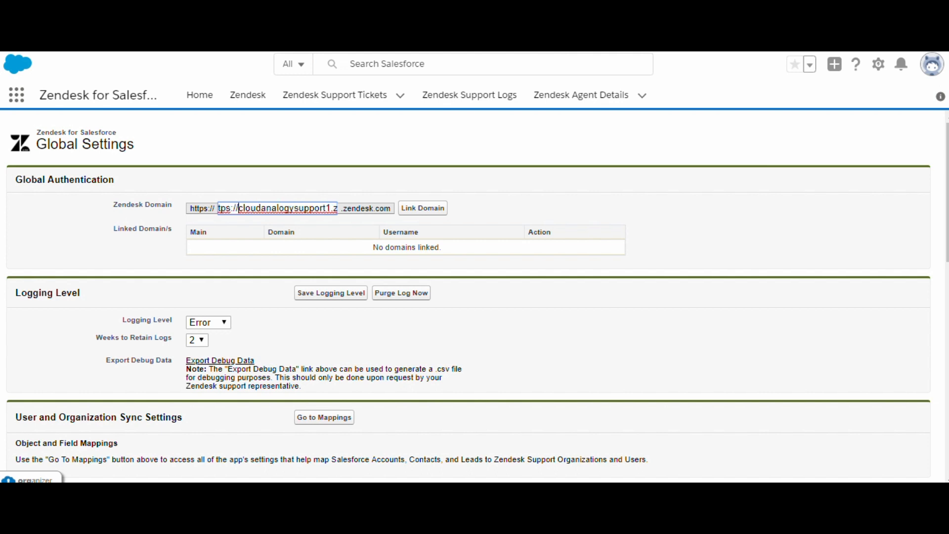
{"action": "key", "text": "shift+Right"}
{"action": "key", "text": "shift+Right"}
{"action": "key", "text": "shift+Right"}
{"action": "key", "text": "shift+Right"}
{"action": "key", "text": "shift+Right"}
{"action": "key", "text": "shift+Right"}
{"action": "key", "text": "shift+Right"}
{"action": "key", "text": "shift+Right"}
{"action": "key", "text": "Delete"}
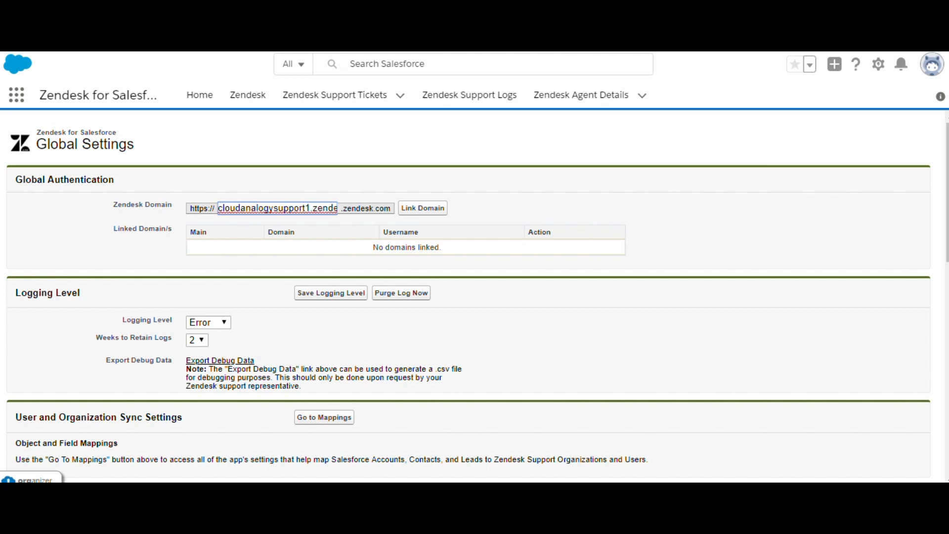
{"action": "key", "text": "Right"}
{"action": "key", "text": "Right"}
{"action": "key", "text": "Right"}
{"action": "key", "text": "Right"}
{"action": "key", "text": "Right"}
{"action": "key", "text": "Right"}
{"action": "key", "text": "Right"}
{"action": "key", "text": "Right"}
{"action": "key", "text": "Right"}
{"action": "key", "text": "Right"}
{"action": "key", "text": "Right"}
{"action": "key", "text": "Right"}
{"action": "key", "text": "Right"}
{"action": "key", "text": "Right"}
{"action": "key", "text": "Right"}
{"action": "key", "text": "Right"}
{"action": "key", "text": "Right"}
{"action": "key", "text": "Right"}
{"action": "key", "text": "Right"}
{"action": "key", "text": "Right"}
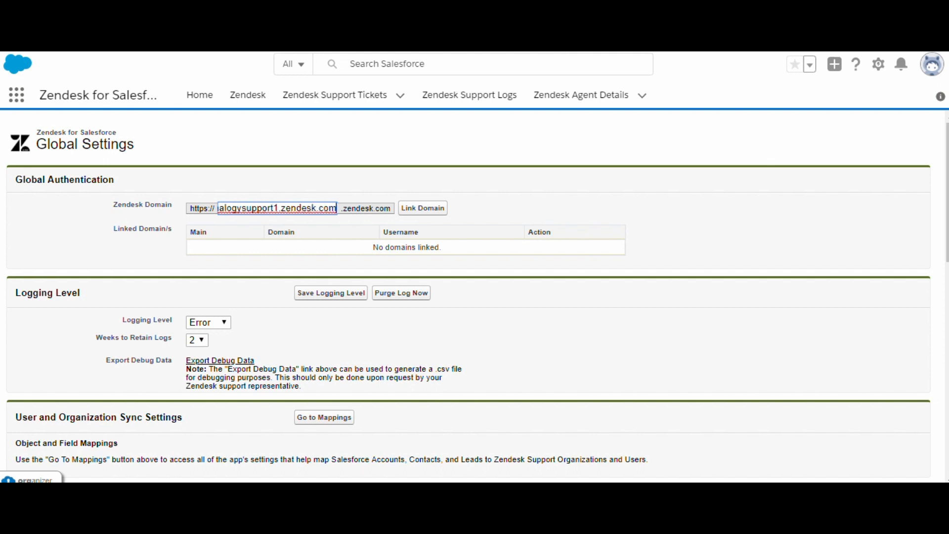
{"action": "key", "text": "BackSpace"}
{"action": "key", "text": "BackSpace"}
{"action": "key", "text": "BackSpace"}
{"action": "key", "text": "BackSpace"}
{"action": "key", "text": "BackSpace"}
{"action": "key", "text": "BackSpace"}
{"action": "key", "text": "BackSpace"}
{"action": "key", "text": "BackSpace"}
{"action": "key", "text": "BackSpace"}
{"action": "key", "text": "BackSpace"}
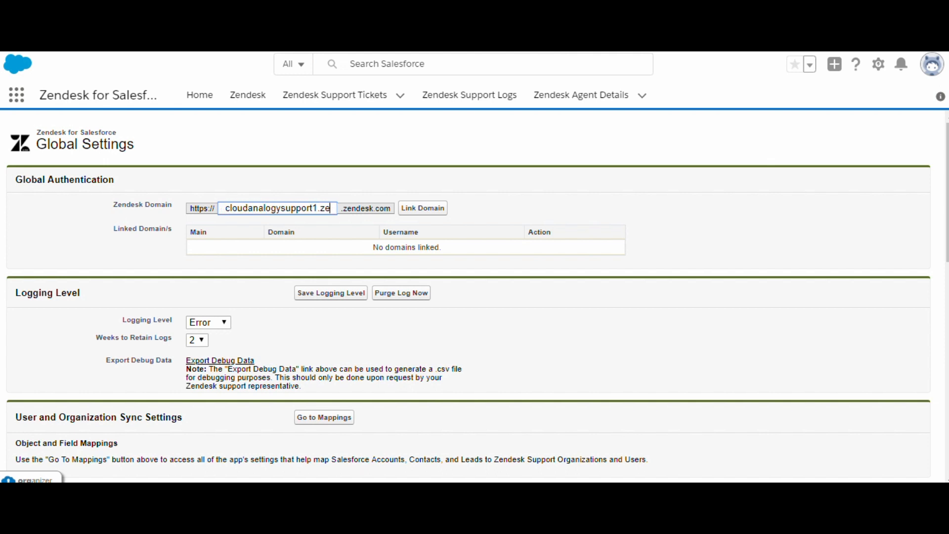
{"action": "key", "text": "BackSpace"}
{"action": "key", "text": "BackSpace"}
{"action": "key", "text": "Tab"}
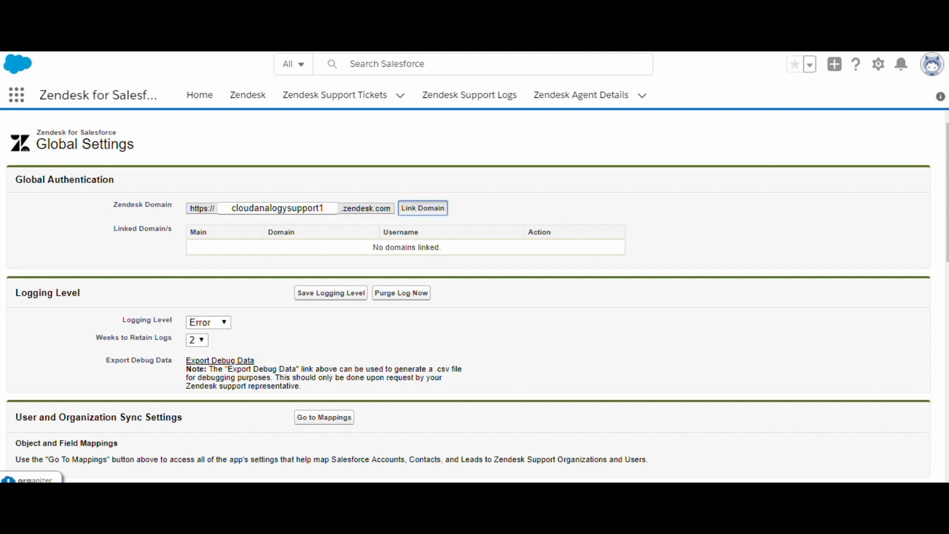
{"action": "key", "text": "Return"}
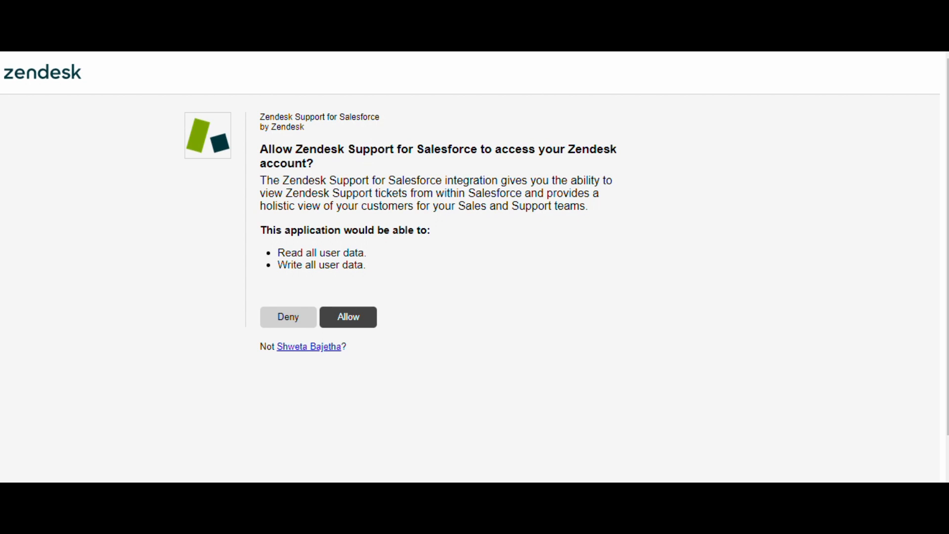
Step: Allow Zendesk Support for Salesforce to access the Zendesk account and look over the Global Settings page
{"action": "key", "text": "Return"}
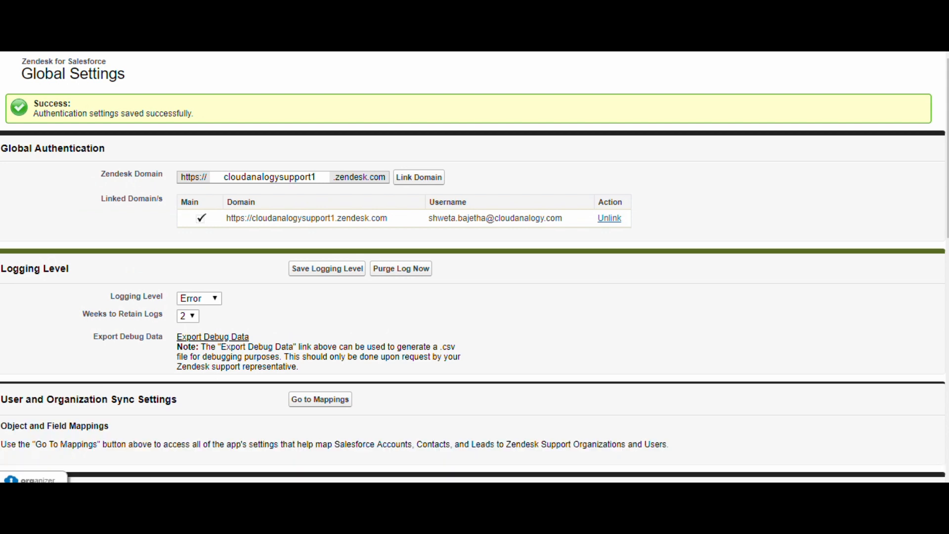
{"action": "scroll", "coordinate": [473, 267], "scroll_direction": "down", "scroll_amount": 12}
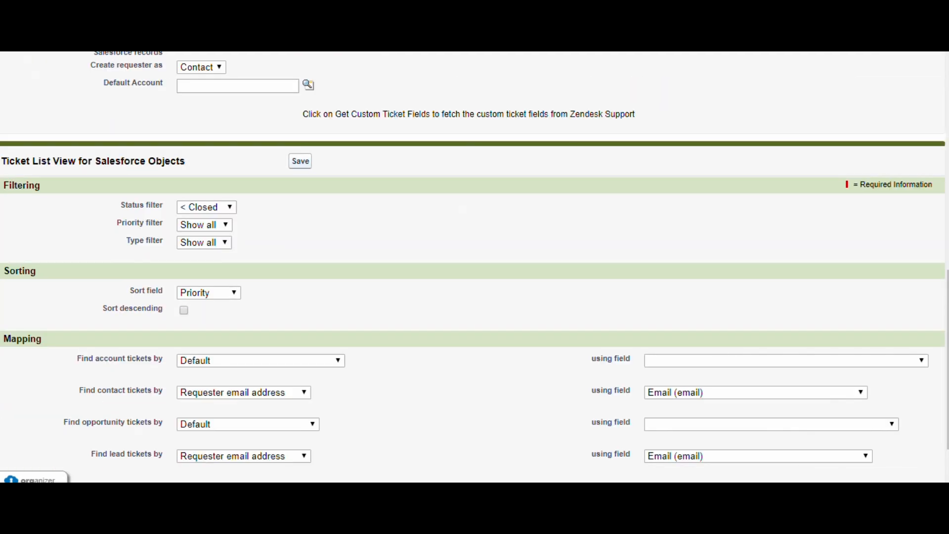
{"action": "scroll", "coordinate": [473, 267], "scroll_direction": "up", "scroll_amount": 12}
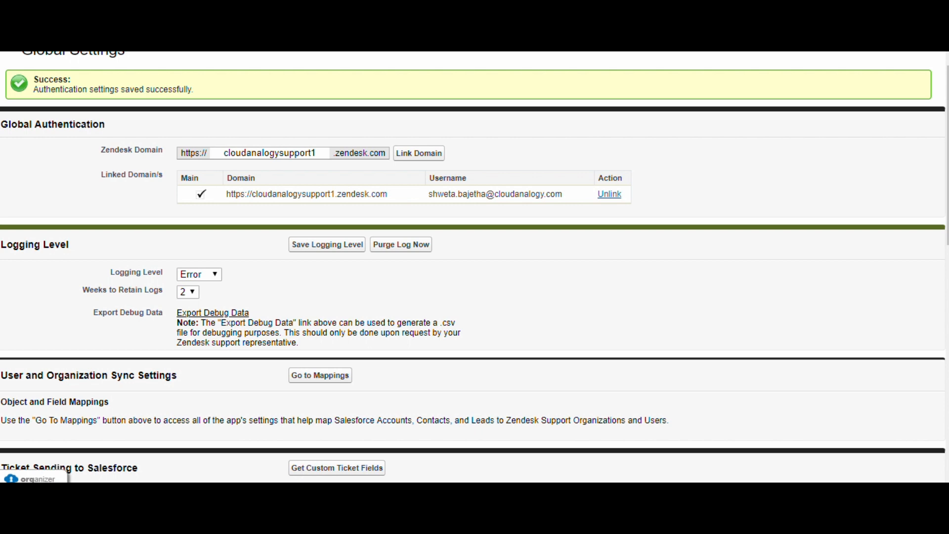
Step: Enable showing Account tickets by Zendesk Support Organization in the advanced Ticket List View settings for Salesforce objects
{"action": "scroll", "coordinate": [475, 267], "scroll_direction": "down", "scroll_amount": 9}
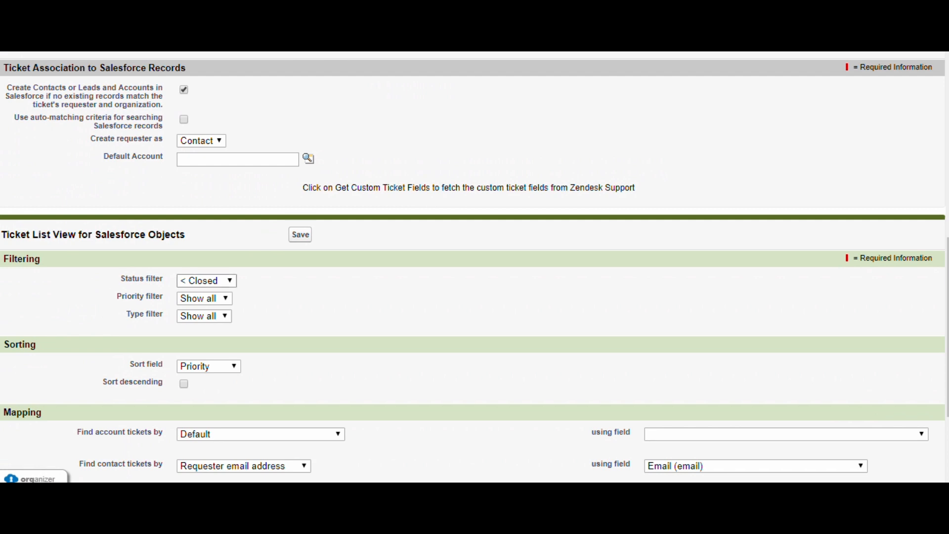
{"action": "left_click", "coordinate": [207, 280]}
{"action": "left_click", "coordinate": [206, 280]}
{"action": "scroll", "coordinate": [474, 267], "scroll_direction": "down", "scroll_amount": 3}
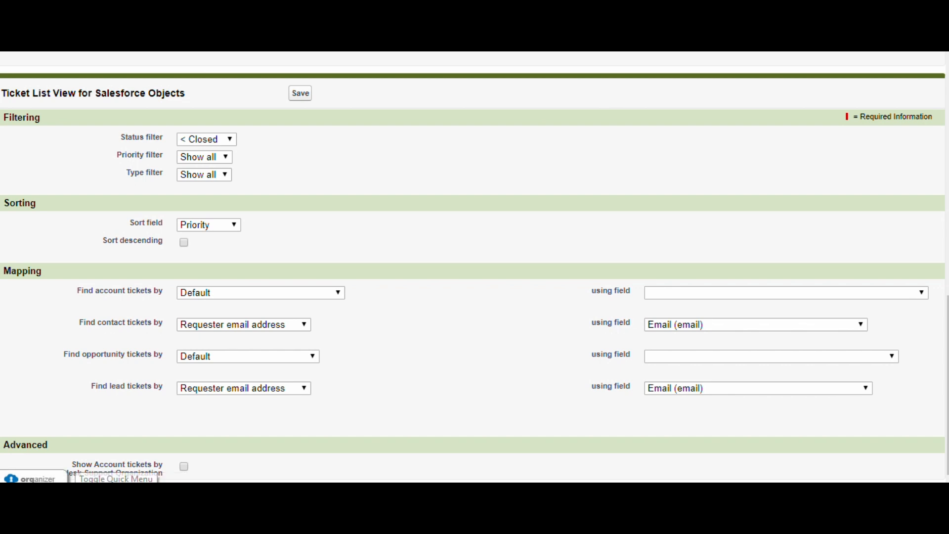
{"action": "left_click", "coordinate": [184, 466]}
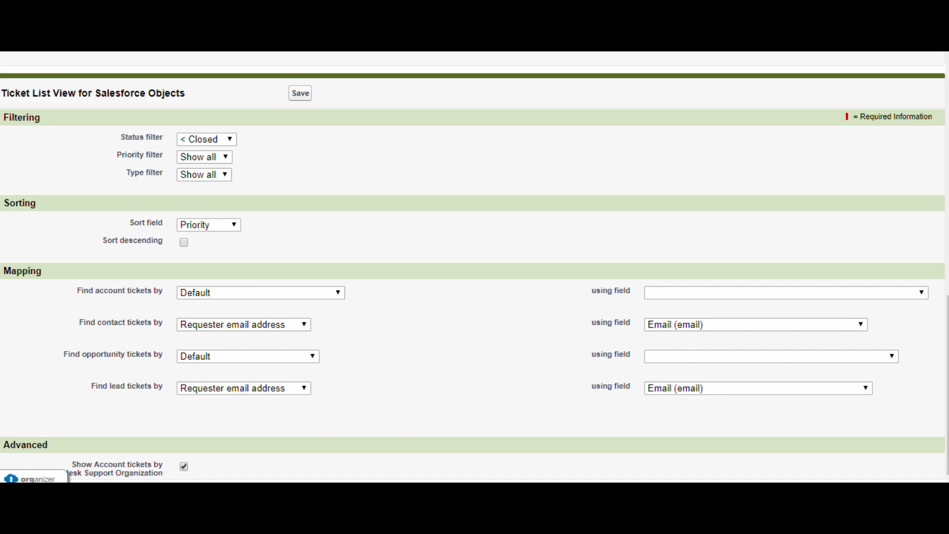
{"action": "scroll", "coordinate": [474, 267], "scroll_direction": "up", "scroll_amount": 15}
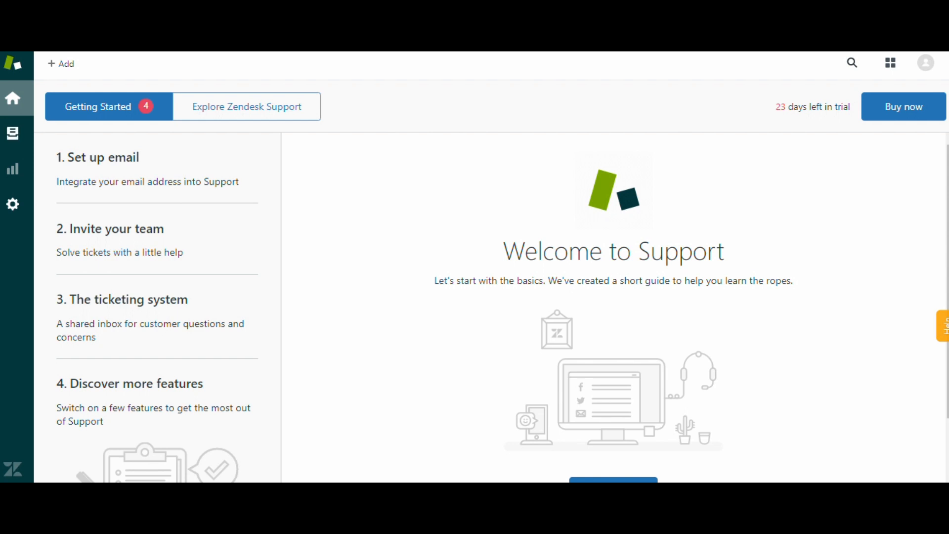
Step: Switch to Zendesk Support and connect the Salesforce production organization from the CRM extension in the admin settings
{"action": "left_click", "coordinate": [12, 204]}
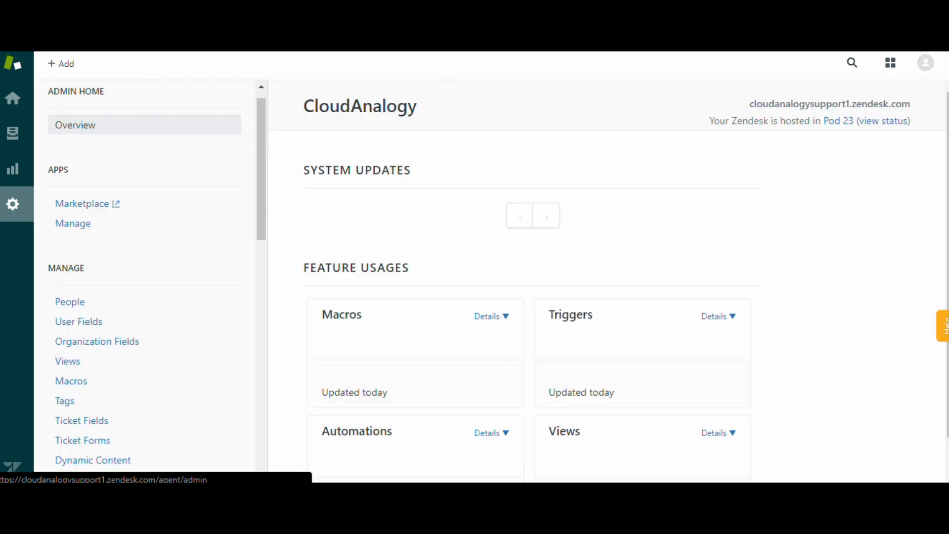
{"action": "scroll", "coordinate": [148, 277], "scroll_direction": "down", "scroll_amount": 5}
{"action": "scroll", "coordinate": [99, 345], "scroll_direction": "down", "scroll_amount": 5}
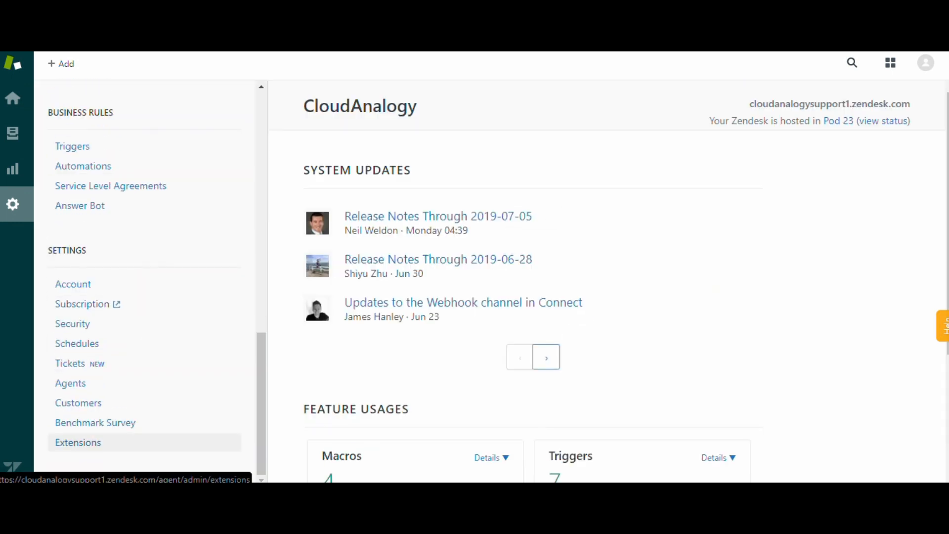
{"action": "left_click", "coordinate": [78, 442]}
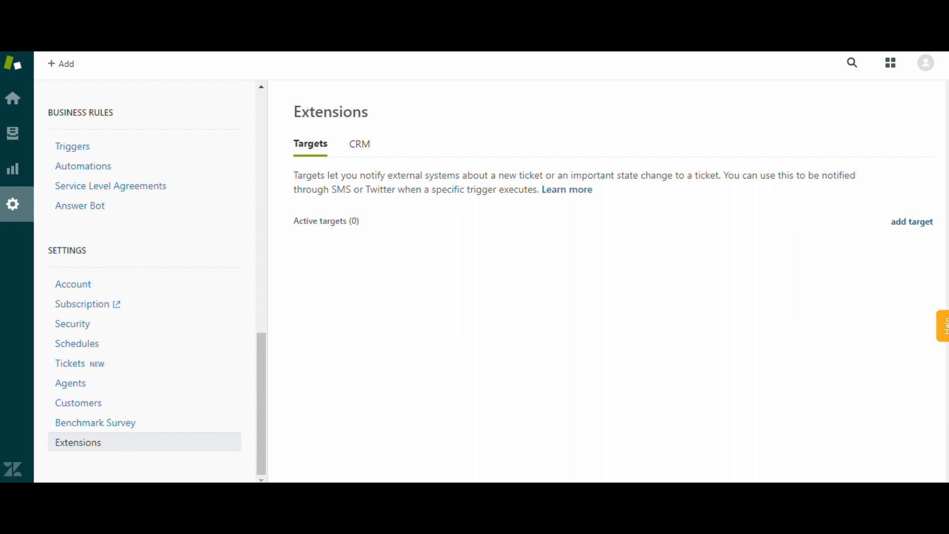
{"action": "left_click", "coordinate": [359, 144]}
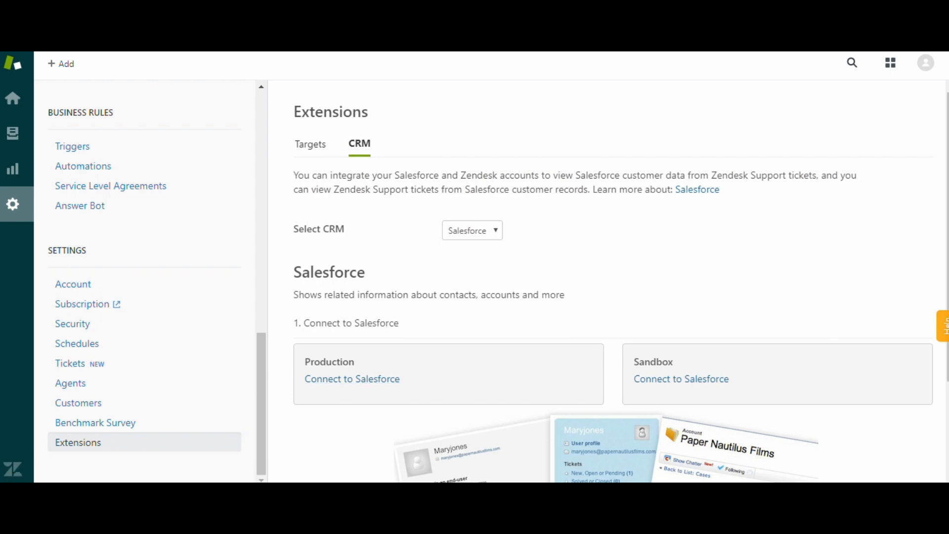
{"action": "left_click", "coordinate": [352, 379]}
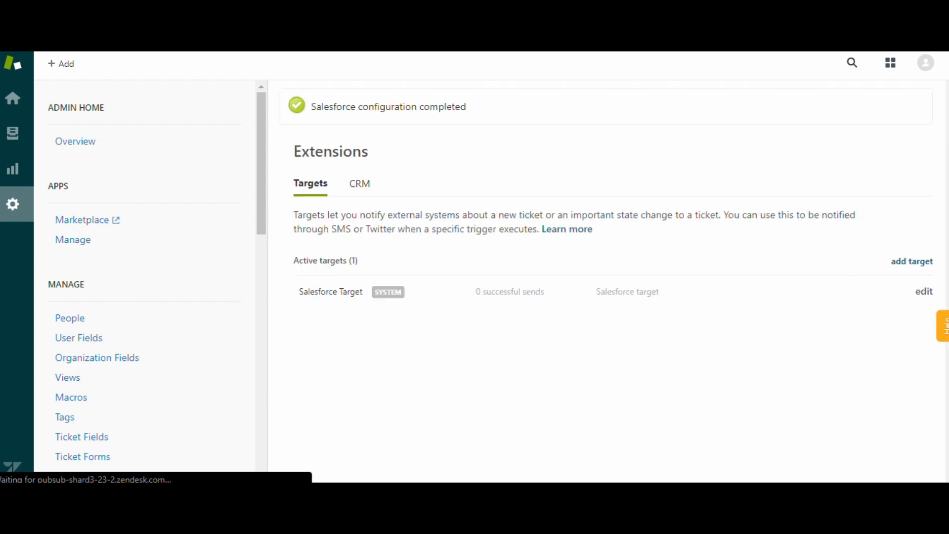
Step: Review the Salesforce connection and data caching options in the CRM extension, and return to the list of targets
{"action": "left_click", "coordinate": [359, 184]}
{"action": "scroll", "coordinate": [613, 282], "scroll_direction": "down", "scroll_amount": 5}
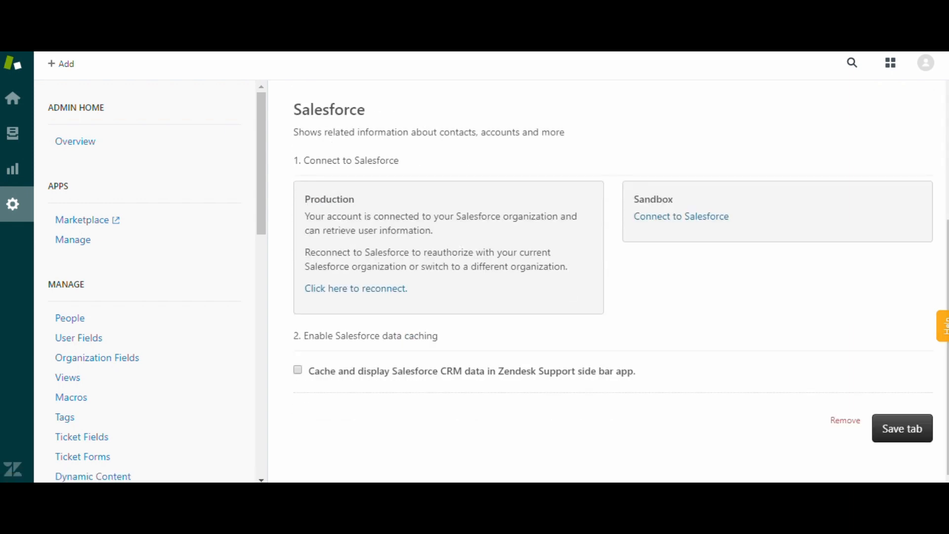
{"action": "scroll", "coordinate": [613, 282], "scroll_direction": "up", "scroll_amount": 3}
{"action": "scroll", "coordinate": [612, 281], "scroll_direction": "down", "scroll_amount": 3}
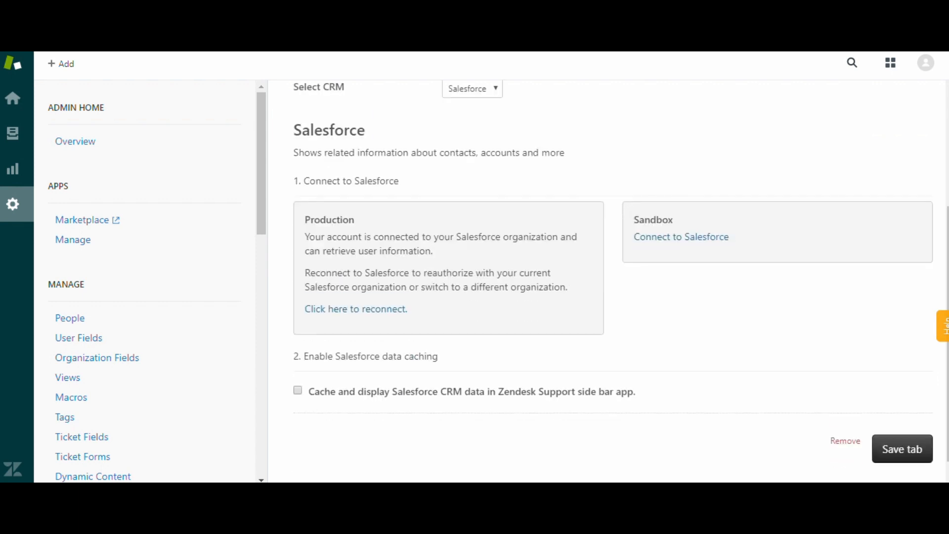
{"action": "scroll", "coordinate": [613, 282], "scroll_direction": "up", "scroll_amount": 4}
{"action": "left_click", "coordinate": [310, 183]}
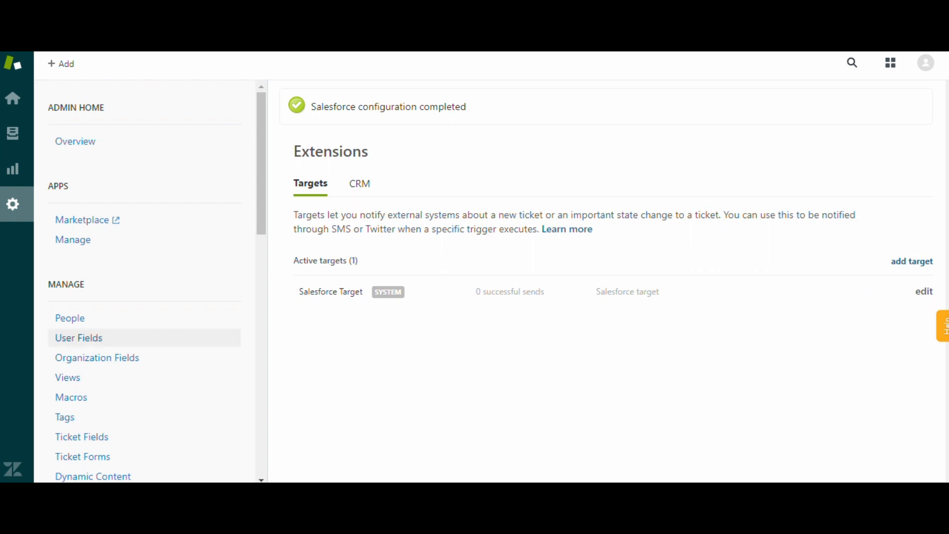
Step: Open the Triggers page among the business rules in the Zendesk admin settings
{"action": "scroll", "coordinate": [143, 403], "scroll_direction": "down", "scroll_amount": 2}
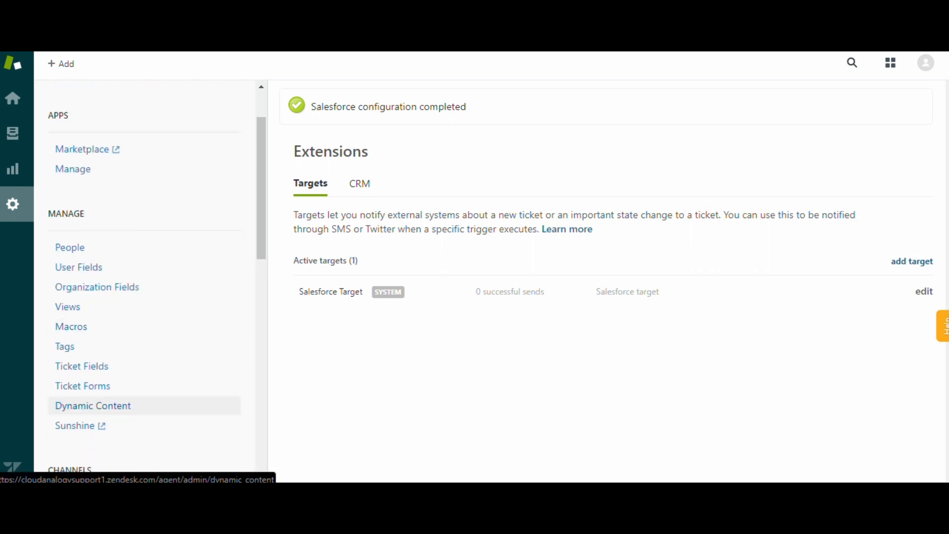
{"action": "scroll", "coordinate": [144, 403], "scroll_direction": "up", "scroll_amount": 2}
{"action": "scroll", "coordinate": [144, 402], "scroll_direction": "down", "scroll_amount": 4}
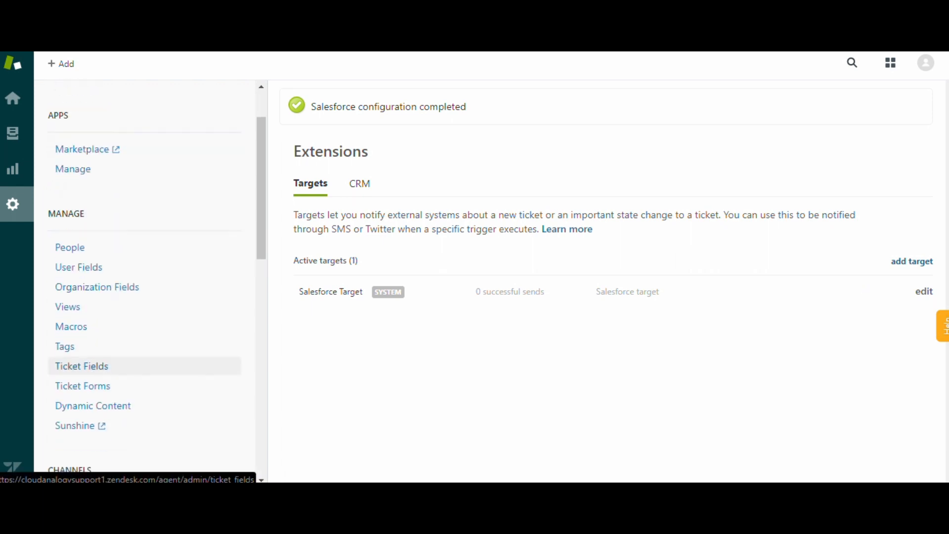
{"action": "scroll", "coordinate": [144, 371], "scroll_direction": "down", "scroll_amount": 8}
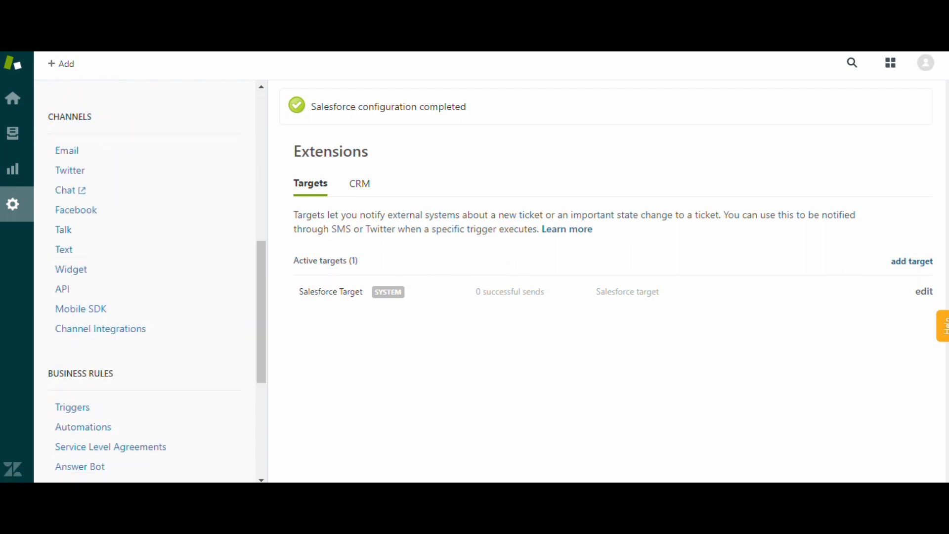
{"action": "scroll", "coordinate": [144, 376], "scroll_direction": "down", "scroll_amount": 2}
{"action": "left_click", "coordinate": [98, 336]}
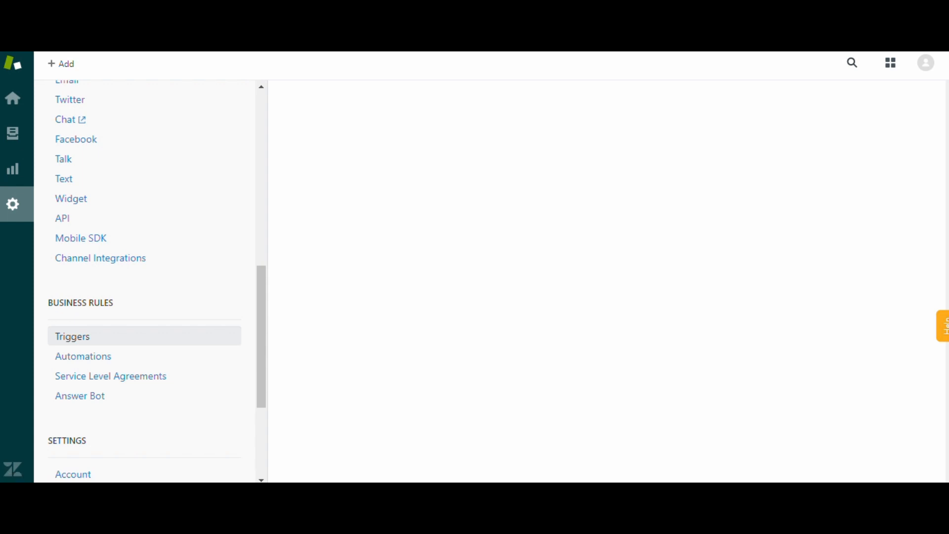
{"action": "left_click", "coordinate": [72, 336]}
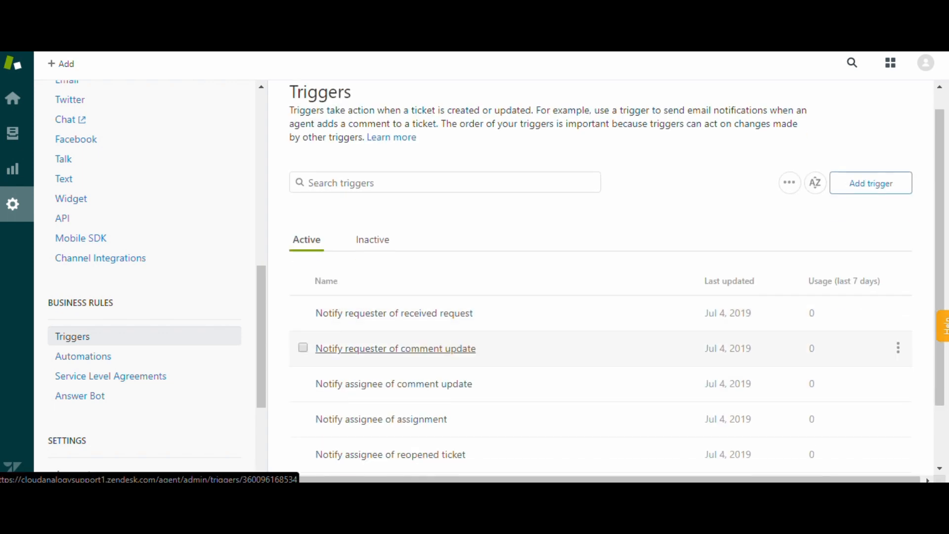
Step: Activate the inactive trigger "Create a record in Salesforce when ticket is solved"
{"action": "scroll", "coordinate": [396, 346], "scroll_direction": "down", "scroll_amount": 2}
{"action": "scroll", "coordinate": [395, 453], "scroll_direction": "up", "scroll_amount": 2}
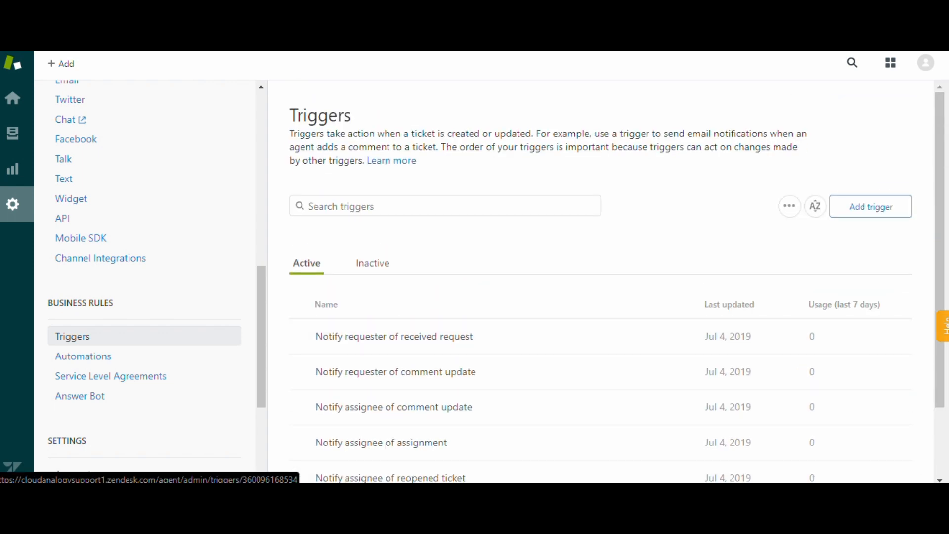
{"action": "left_click", "coordinate": [373, 263]}
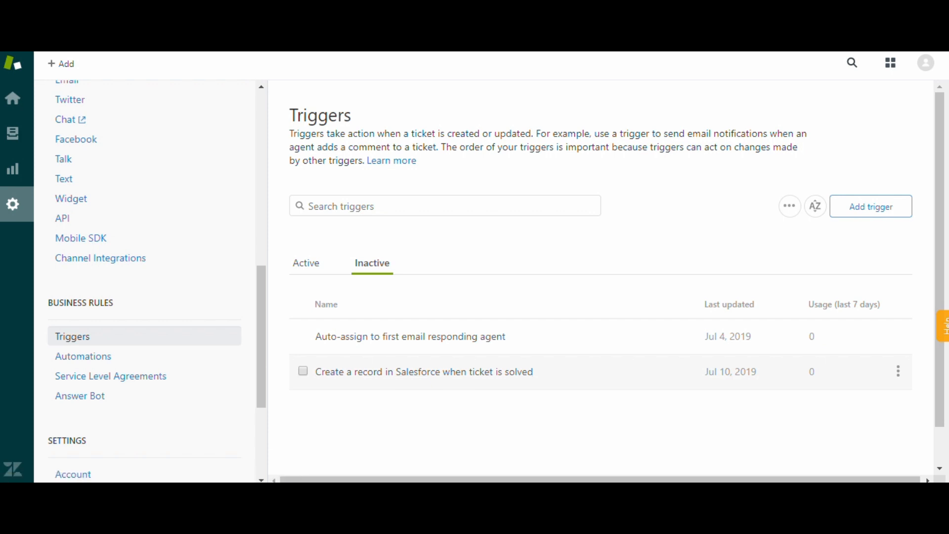
{"action": "left_click", "coordinate": [303, 371]}
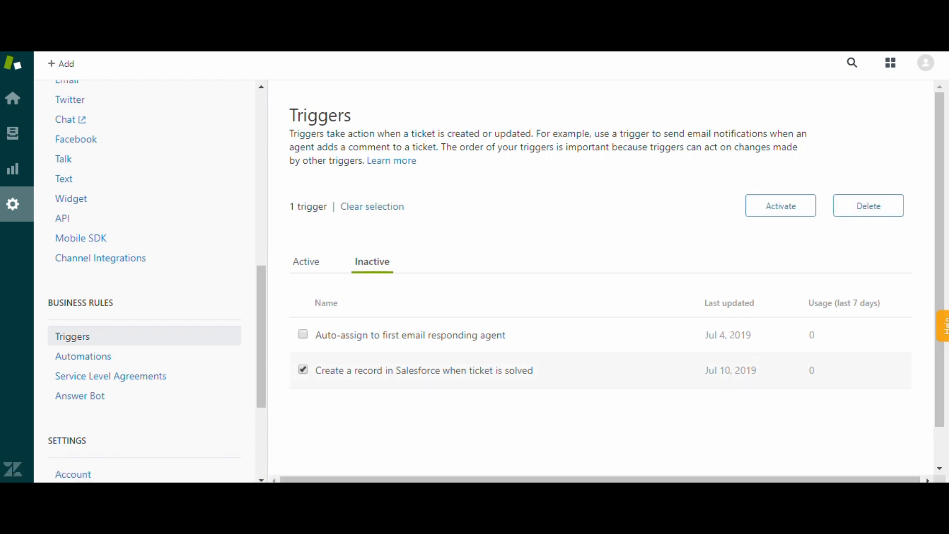
{"action": "left_click", "coordinate": [781, 205]}
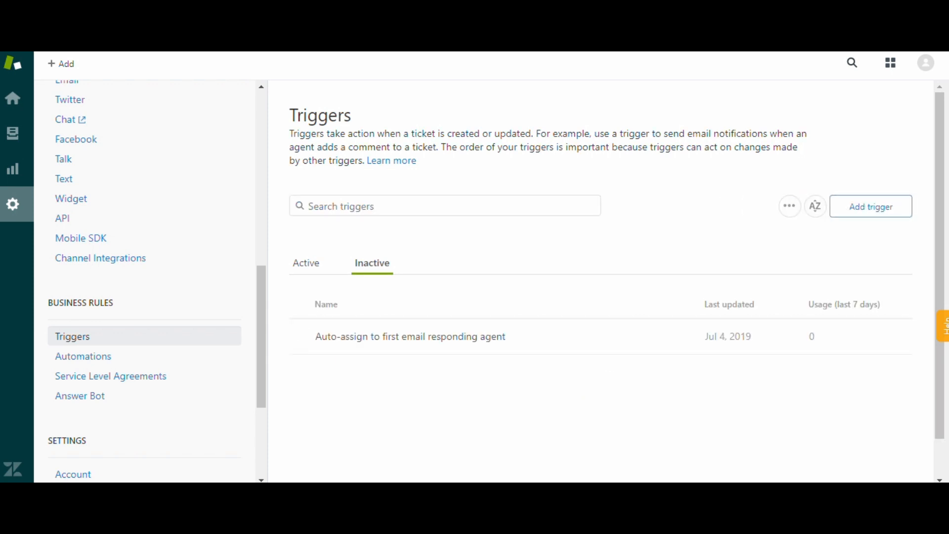
Step: Open "Create a record in Salesforce when ticket is solved" from the active triggers and examine its conditions
{"action": "left_click", "coordinate": [306, 263]}
{"action": "scroll", "coordinate": [390, 349], "scroll_direction": "down", "scroll_amount": 3}
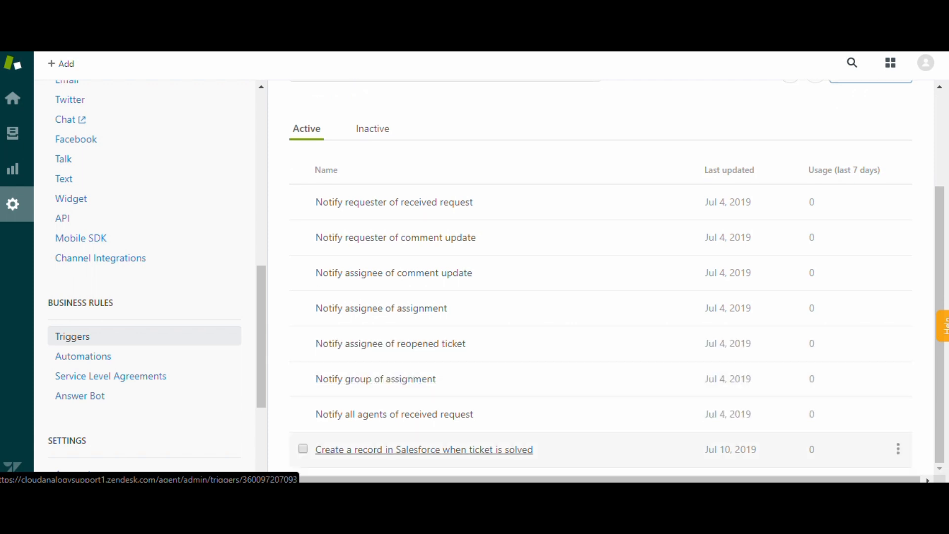
{"action": "left_click", "coordinate": [424, 449]}
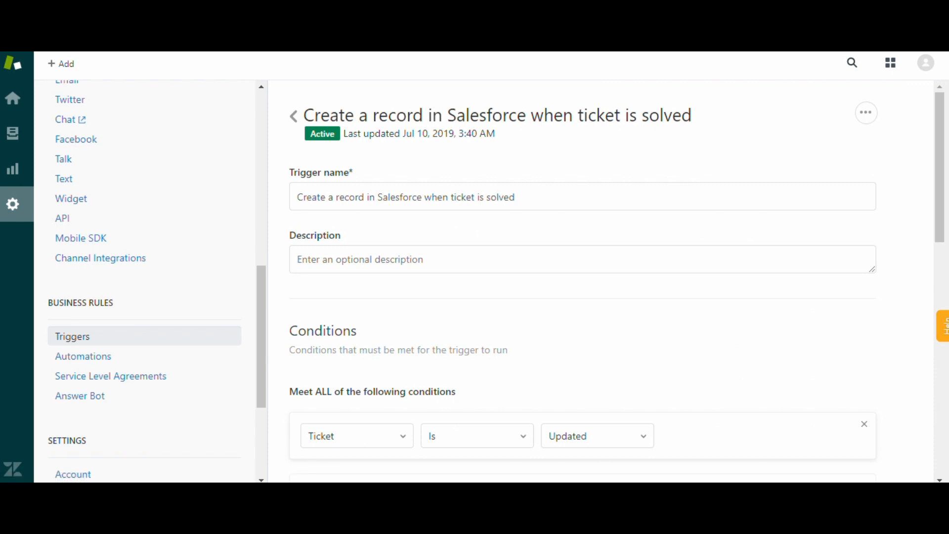
{"action": "scroll", "coordinate": [593, 297], "scroll_direction": "down", "scroll_amount": 5}
{"action": "scroll", "coordinate": [593, 282], "scroll_direction": "up", "scroll_amount": 1}
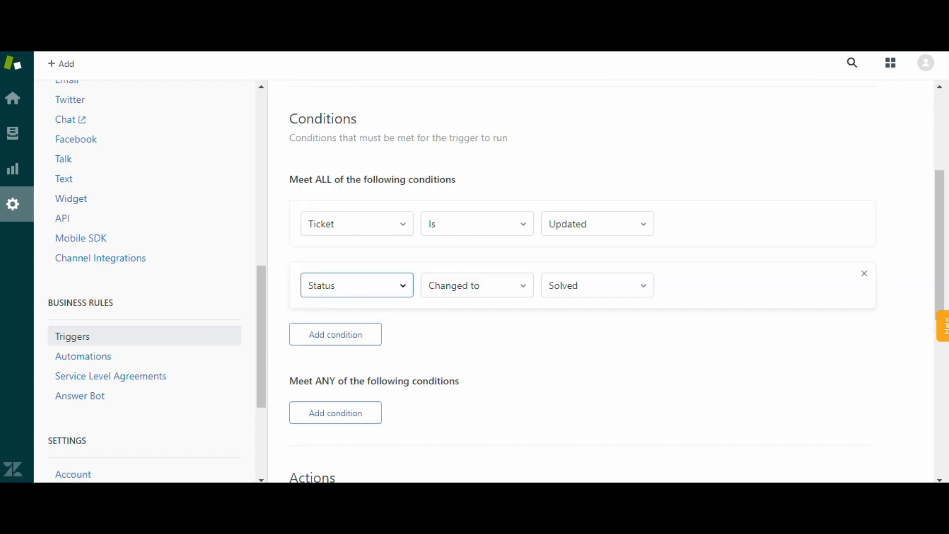
Step: Try adding another condition under "Meet ALL of the following conditions", review the trigger's actions, and return to the triggers list without saving
{"action": "left_click", "coordinate": [336, 334]}
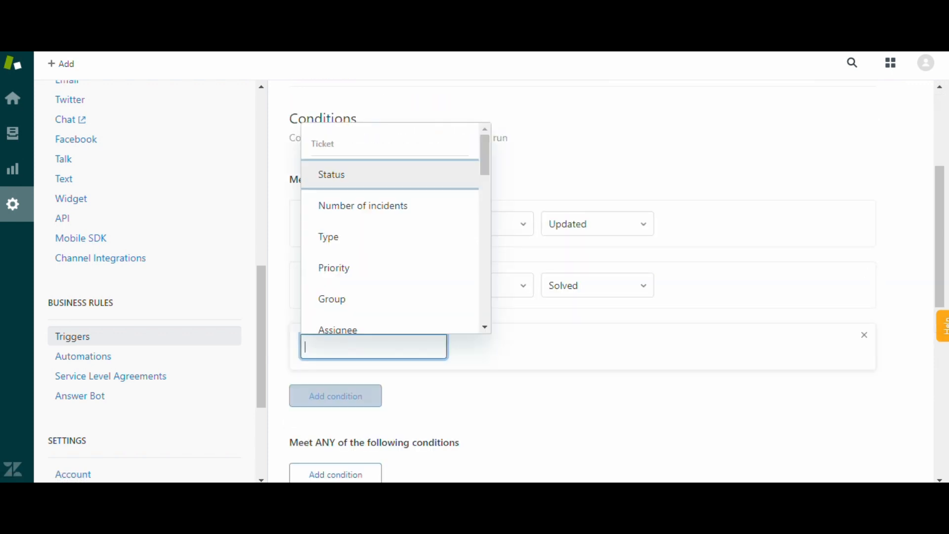
{"action": "key", "text": "Escape"}
{"action": "scroll", "coordinate": [594, 282], "scroll_direction": "down", "scroll_amount": 3}
{"action": "scroll", "coordinate": [593, 282], "scroll_direction": "up", "scroll_amount": 5}
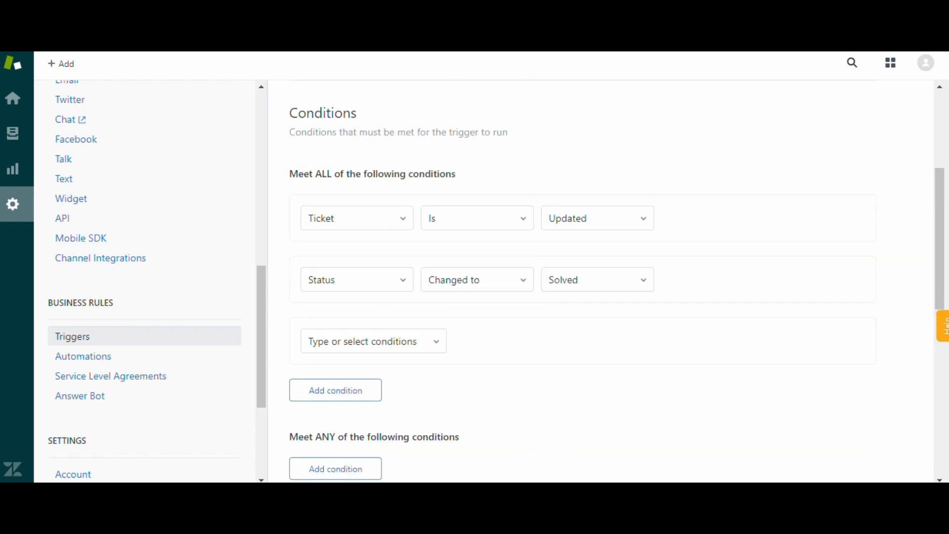
{"action": "scroll", "coordinate": [594, 361], "scroll_direction": "down", "scroll_amount": 1}
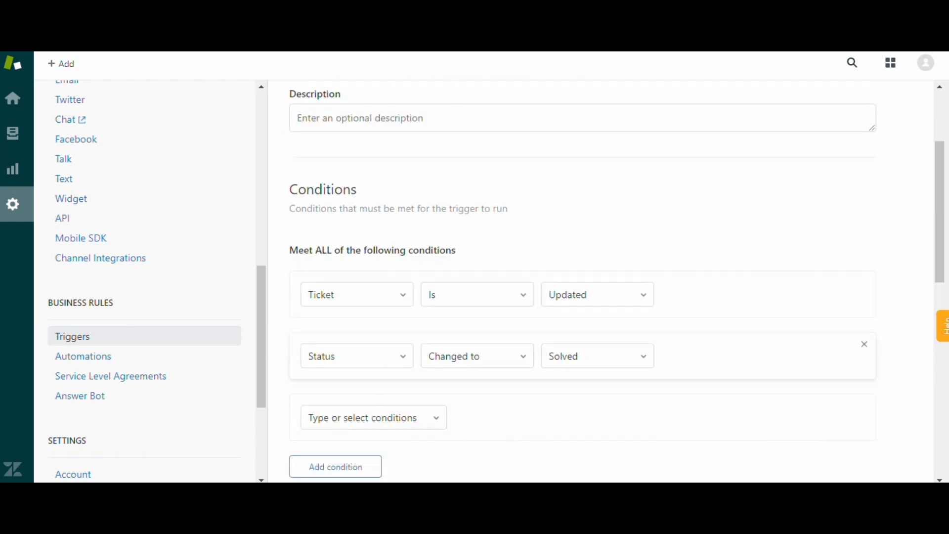
{"action": "scroll", "coordinate": [594, 282], "scroll_direction": "down", "scroll_amount": 7}
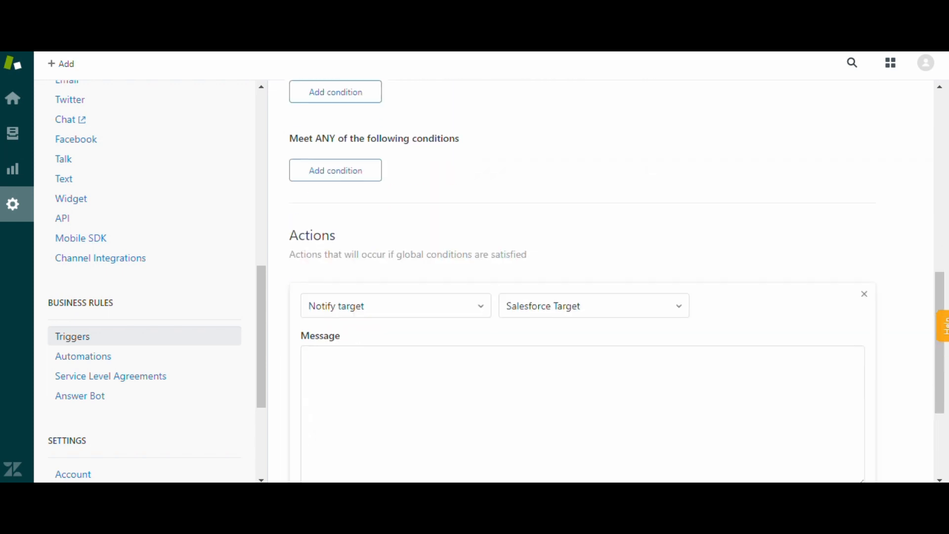
{"action": "scroll", "coordinate": [593, 282], "scroll_direction": "up", "scroll_amount": 4}
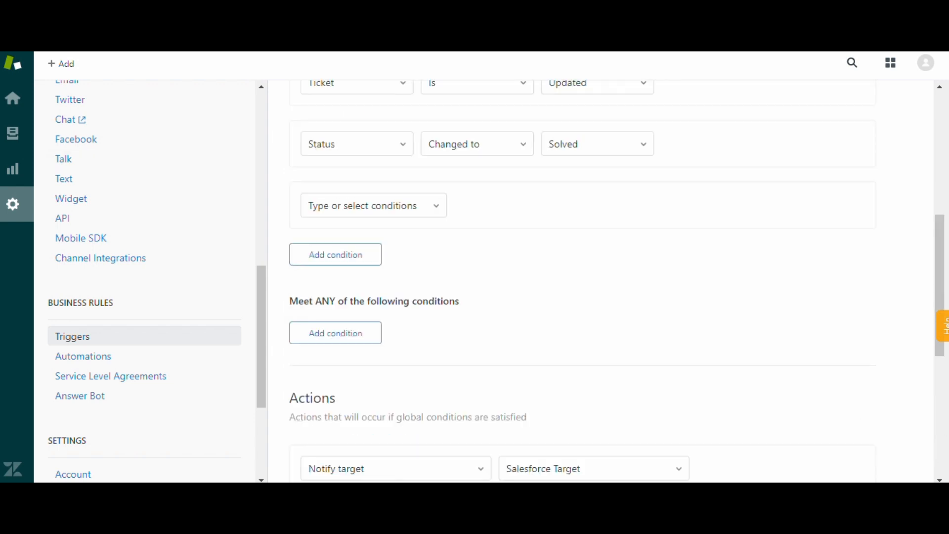
{"action": "scroll", "coordinate": [593, 281], "scroll_direction": "up", "scroll_amount": 5}
{"action": "left_click", "coordinate": [294, 116]}
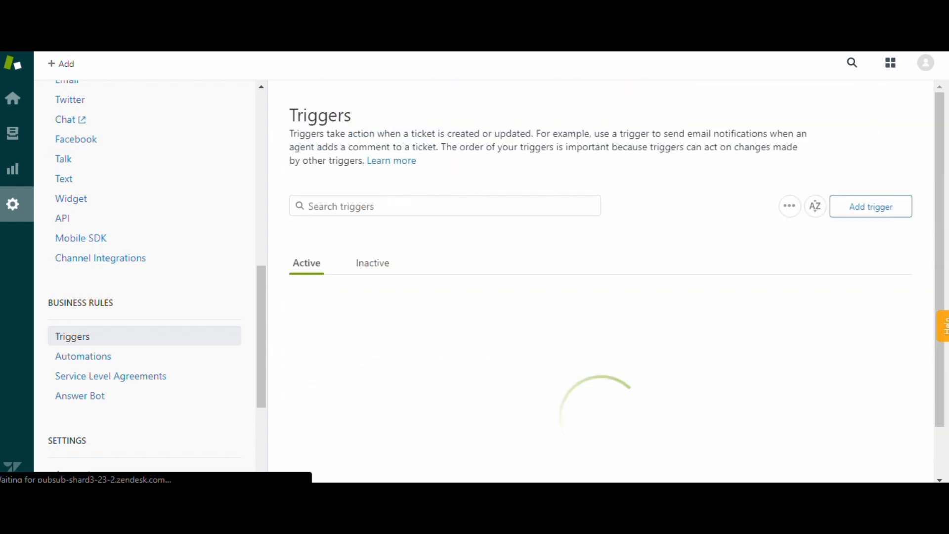
Step: Start a new trigger and name it "Create Ticket on Salesforce when Ticket is open"
{"action": "left_click", "coordinate": [871, 207]}
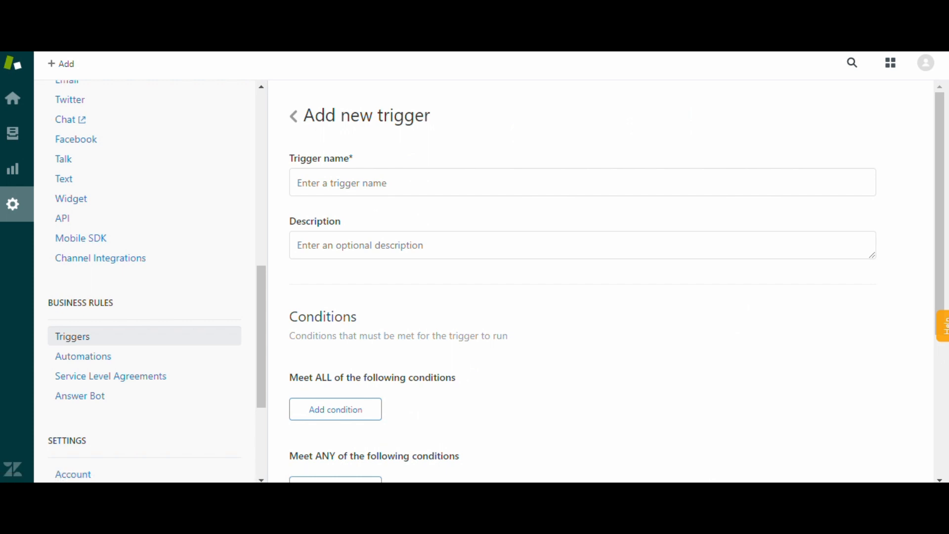
{"action": "left_click", "coordinate": [298, 183]}
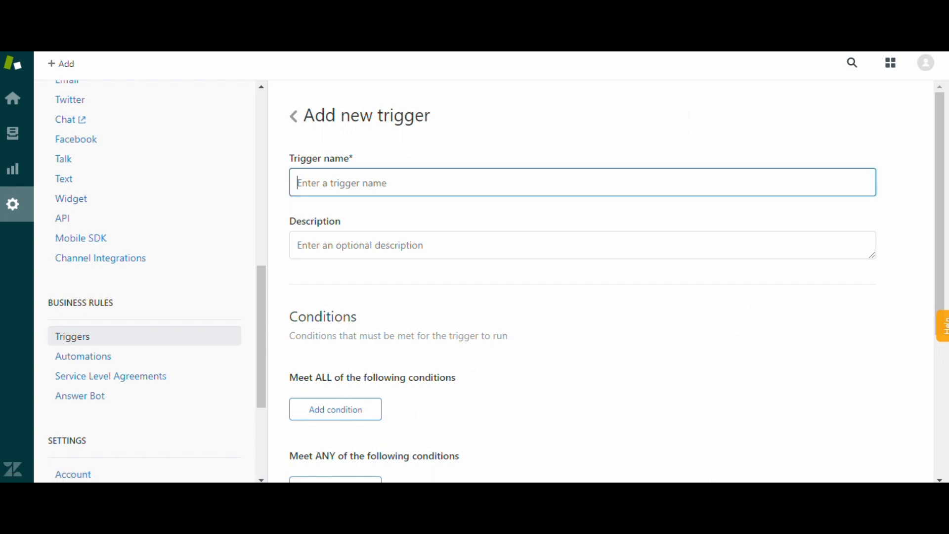
{"action": "type", "text": "Cr"}
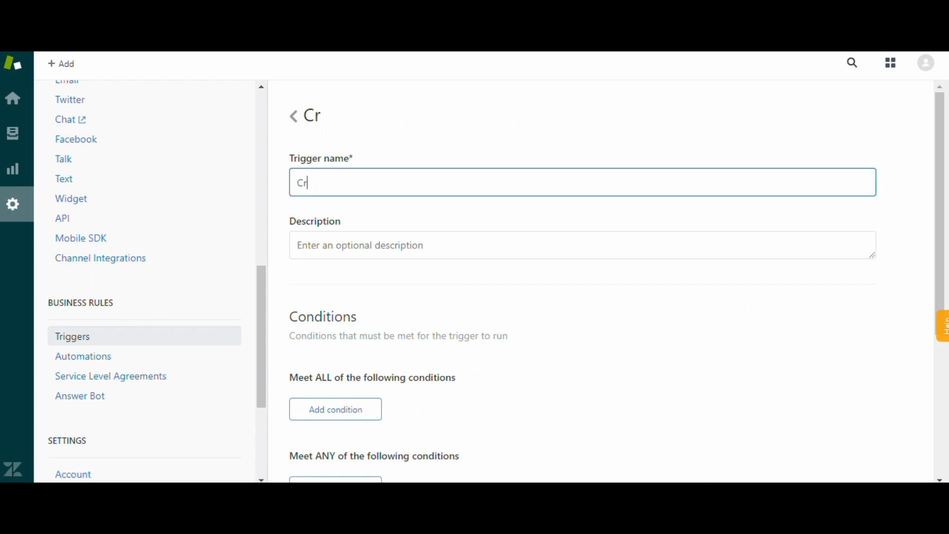
{"action": "type", "text": "eate Ticket"}
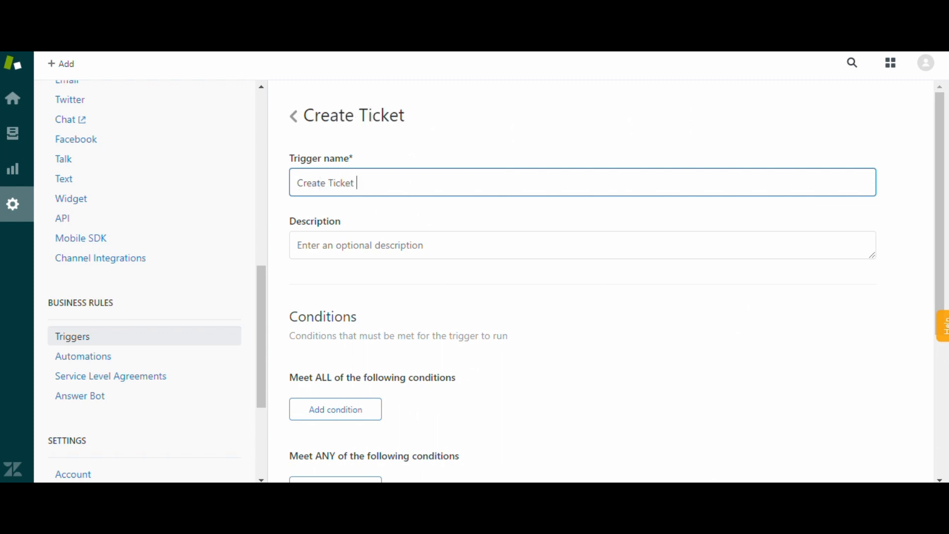
{"action": "type", "text": " on Sales"}
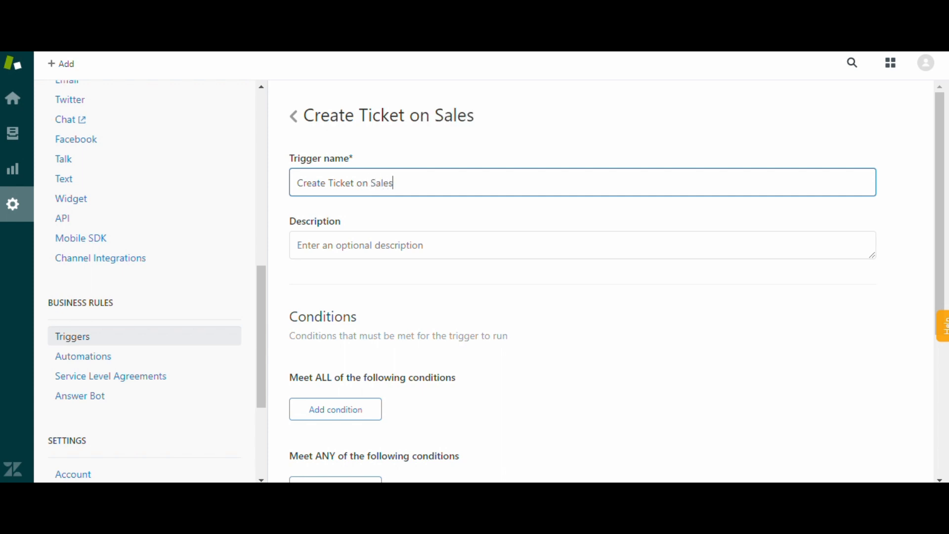
{"action": "type", "text": "force when"}
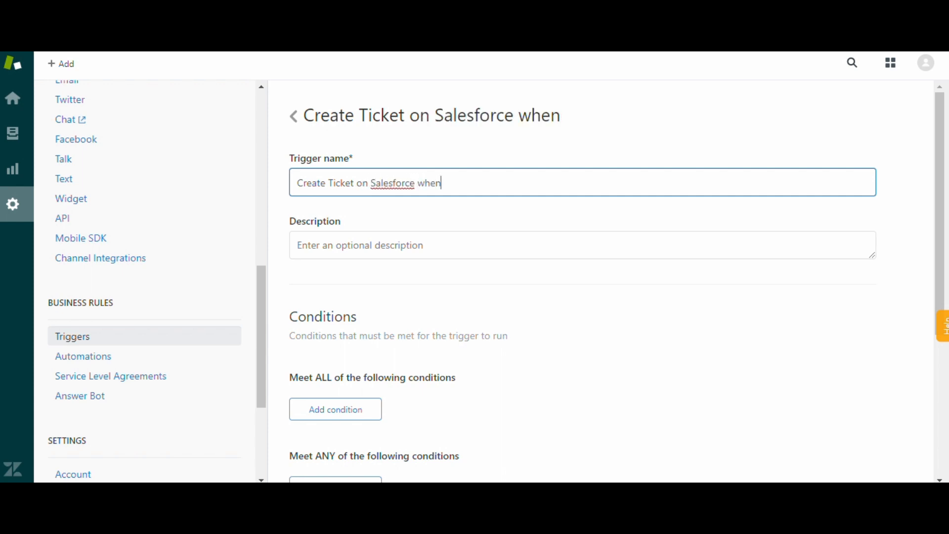
{"action": "type", "text": " Ticket is open"}
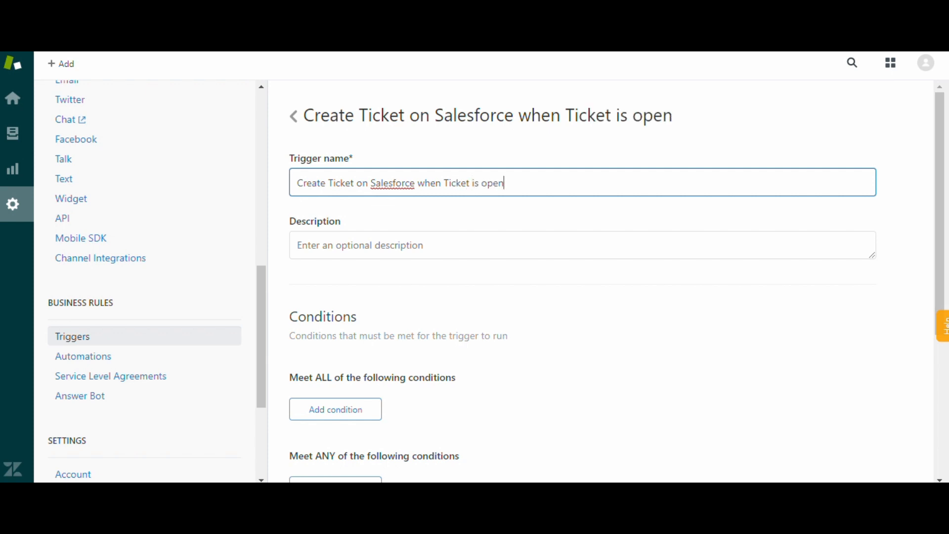
{"action": "left_click", "coordinate": [297, 246]}
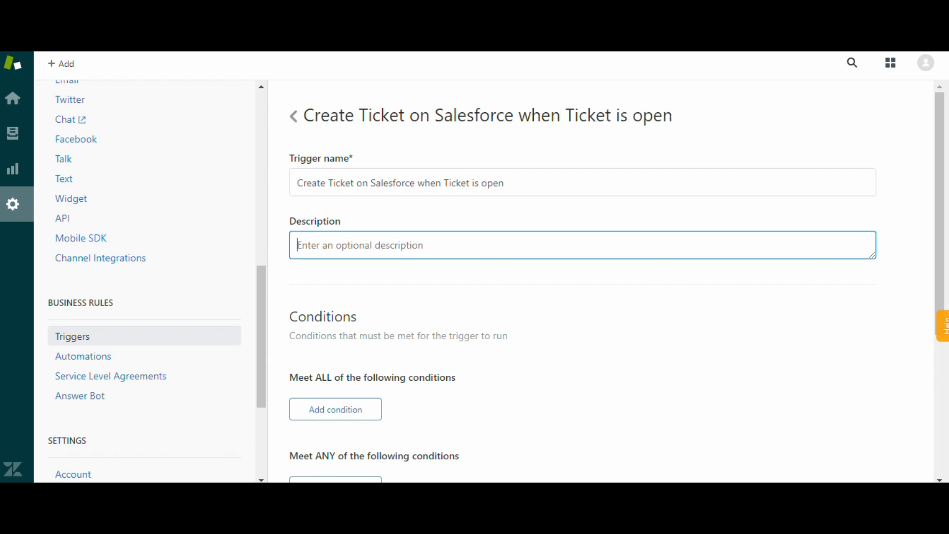
Step: Under "Meet ALL of the following conditions", add the condition Status, Changed to, Open
{"action": "scroll", "coordinate": [583, 282], "scroll_direction": "down", "scroll_amount": 4}
{"action": "left_click", "coordinate": [336, 197]}
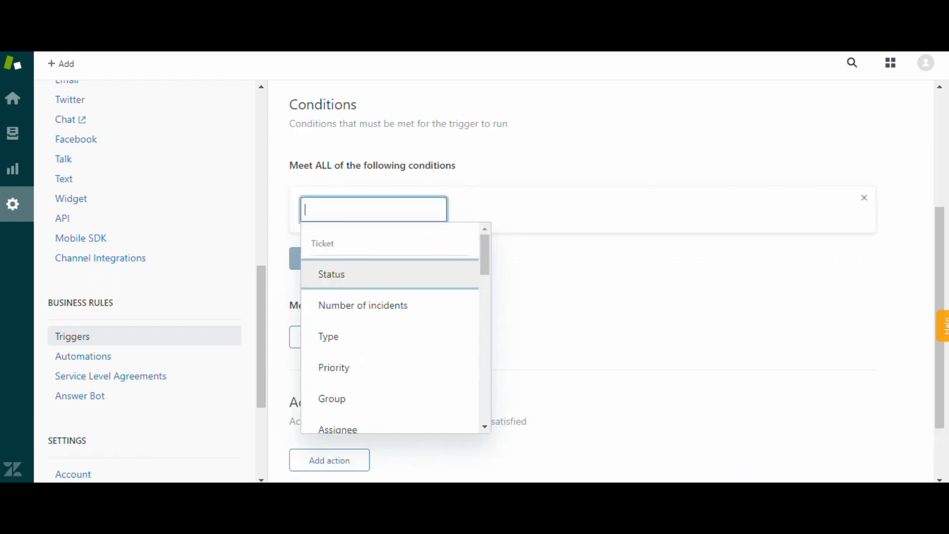
{"action": "left_click", "coordinate": [330, 273]}
{"action": "key", "text": "Down"}
{"action": "key", "text": "Down"}
{"action": "key", "text": "Down"}
{"action": "key", "text": "Down"}
{"action": "key", "text": "Down"}
{"action": "key", "text": "Down"}
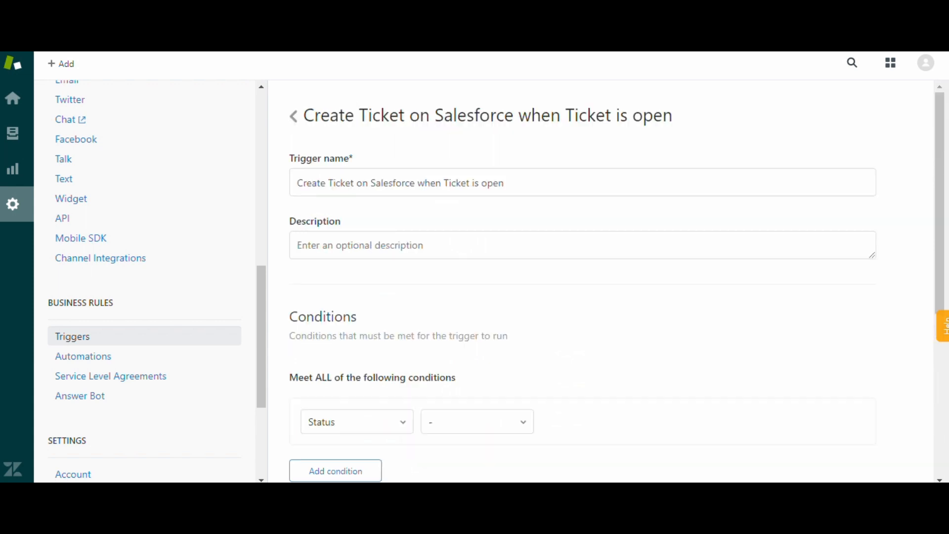
{"action": "key", "text": "Tab"}
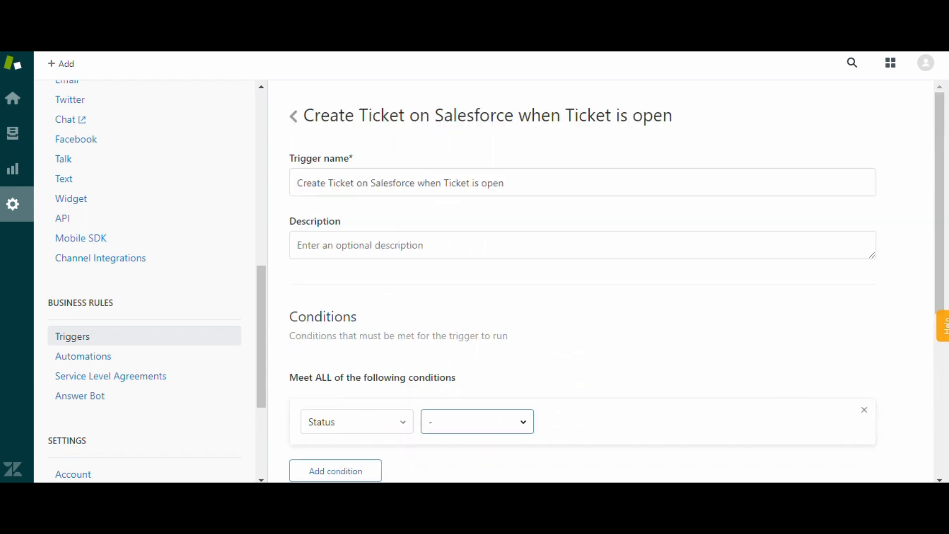
{"action": "key", "text": "Down"}
{"action": "key", "text": "Down"}
{"action": "key", "text": "Down"}
{"action": "key", "text": "Down"}
{"action": "key", "text": "Down"}
{"action": "key", "text": "Down"}
{"action": "key", "text": "Down"}
{"action": "key", "text": "Up"}
{"action": "key", "text": "Return"}
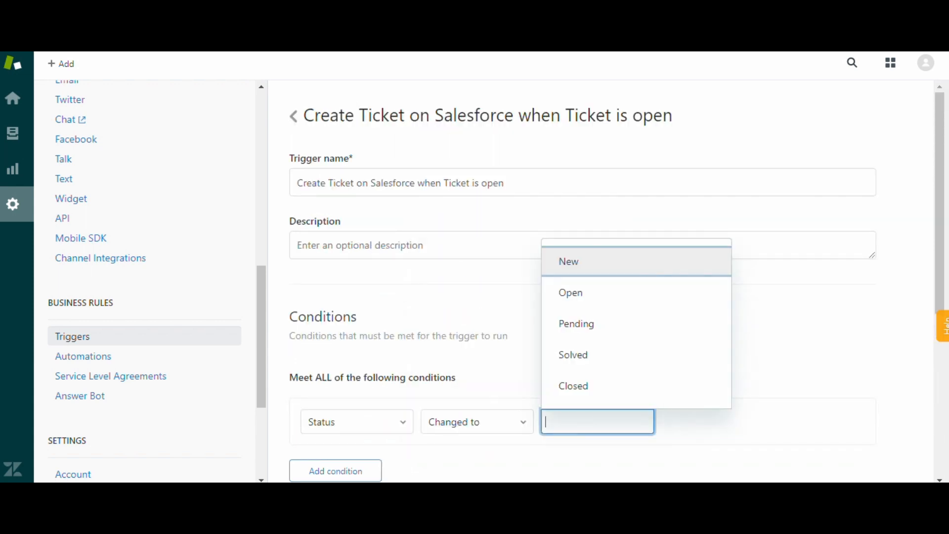
{"action": "key", "text": "Down"}
{"action": "key", "text": "Return"}
Step: Add a second condition to the "Meet ALL" group: Ticket, Is, Updated
{"action": "key", "text": "Tab"}
{"action": "key", "text": "Return"}
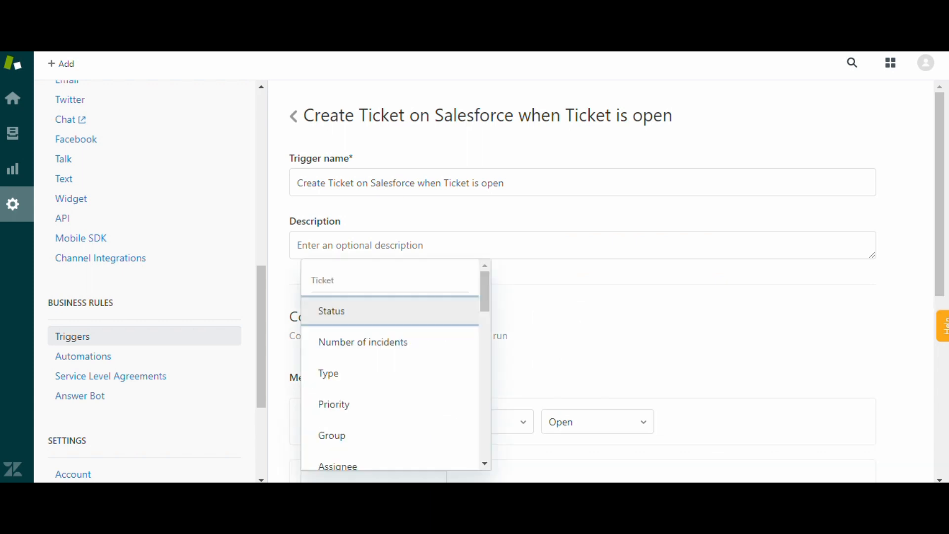
{"action": "key", "text": "Escape"}
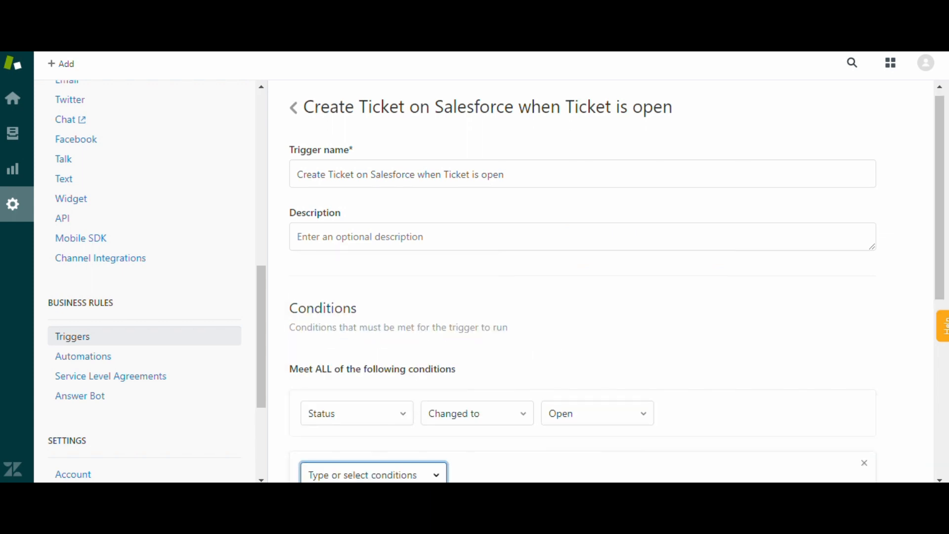
{"action": "key", "text": "Down"}
{"action": "key", "text": "Down"}
{"action": "key", "text": "Down"}
{"action": "key", "text": "Down"}
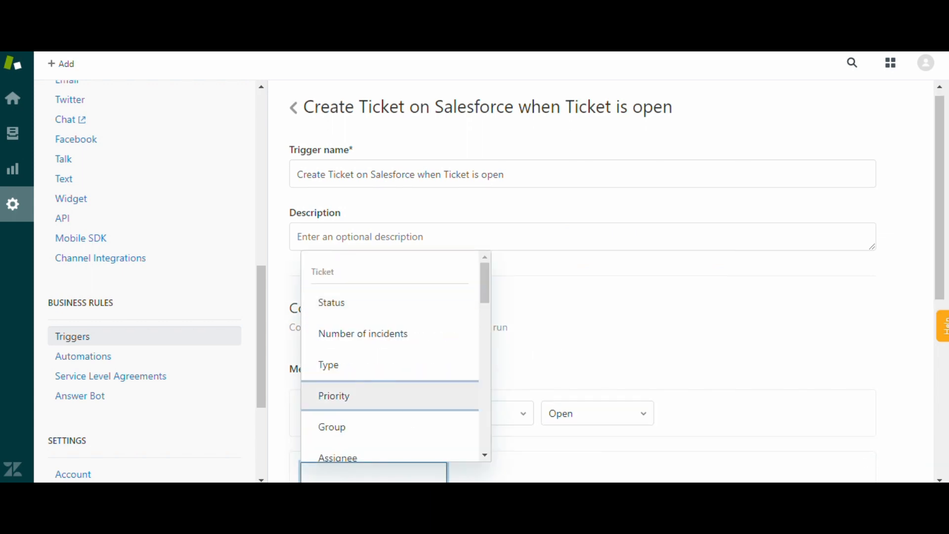
{"action": "key", "text": "Down"}
{"action": "key", "text": "Down"}
{"action": "key", "text": "Down"}
{"action": "key", "text": "Down"}
{"action": "key", "text": "Down"}
{"action": "key", "text": "Down"}
{"action": "key", "text": "Down"}
{"action": "key", "text": "Down"}
{"action": "key", "text": "Down"}
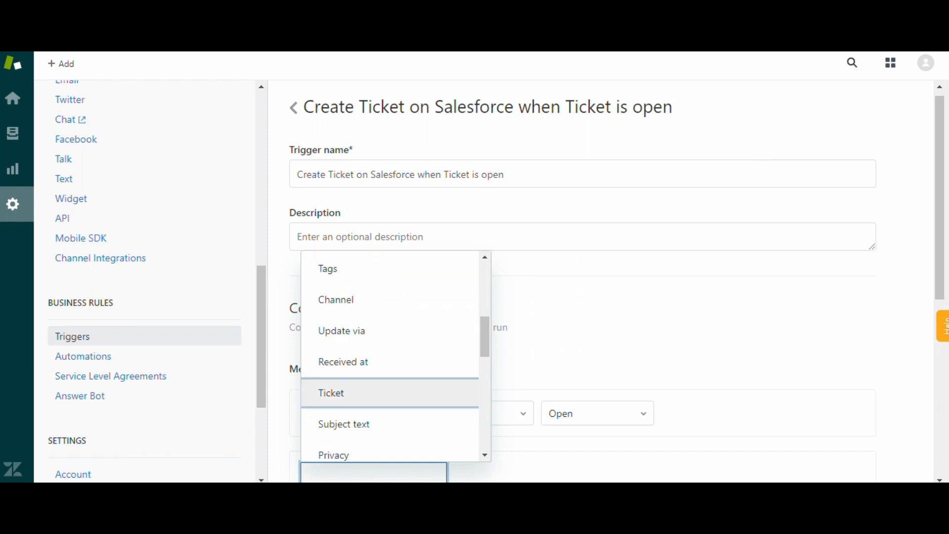
{"action": "key", "text": "Return"}
{"action": "key", "text": "Down"}
{"action": "key", "text": "Return"}
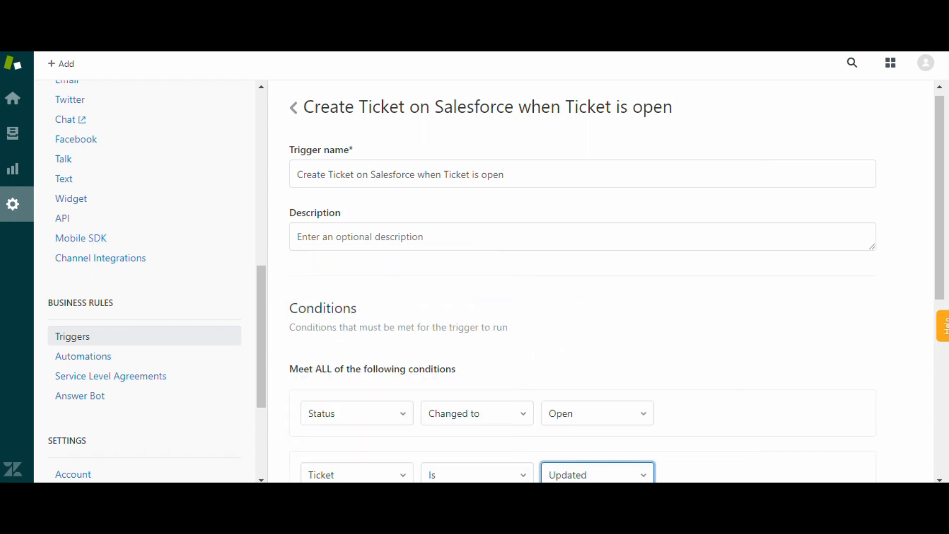
Step: Add a Notify target action to the trigger with Salesforce Target as its target
{"action": "scroll", "coordinate": [583, 282], "scroll_direction": "down", "scroll_amount": 3}
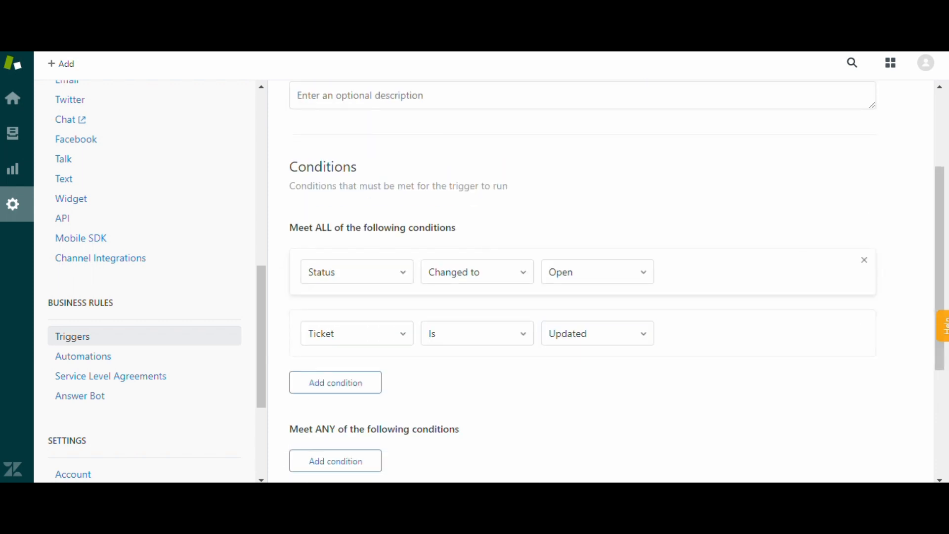
{"action": "scroll", "coordinate": [583, 281], "scroll_direction": "down", "scroll_amount": 4}
{"action": "left_click", "coordinate": [328, 375]}
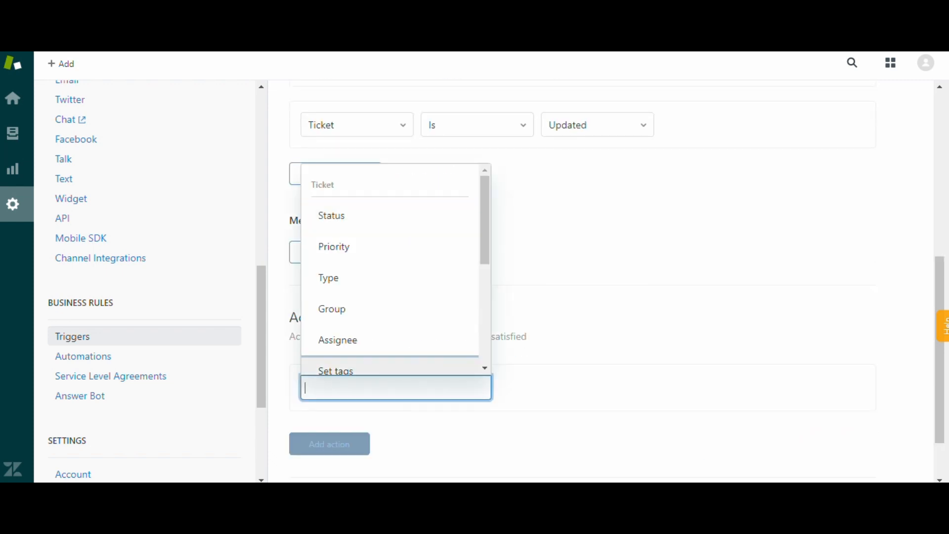
{"action": "key", "text": "Escape"}
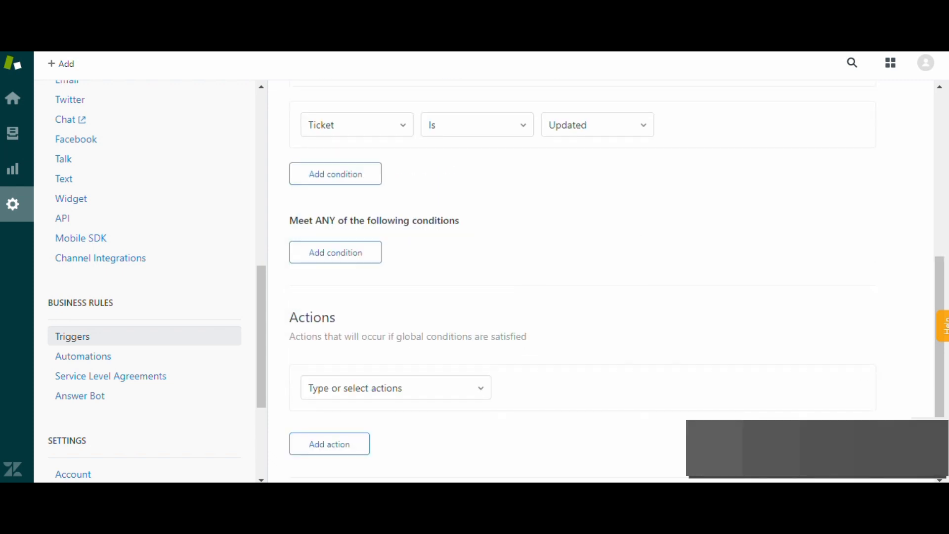
{"action": "key", "text": "Down"}
{"action": "key", "text": "Down"}
{"action": "key", "text": "Down"}
{"action": "key", "text": "Down"}
{"action": "key", "text": "Down"}
{"action": "key", "text": "Down"}
{"action": "key", "text": "Down"}
{"action": "key", "text": "Down"}
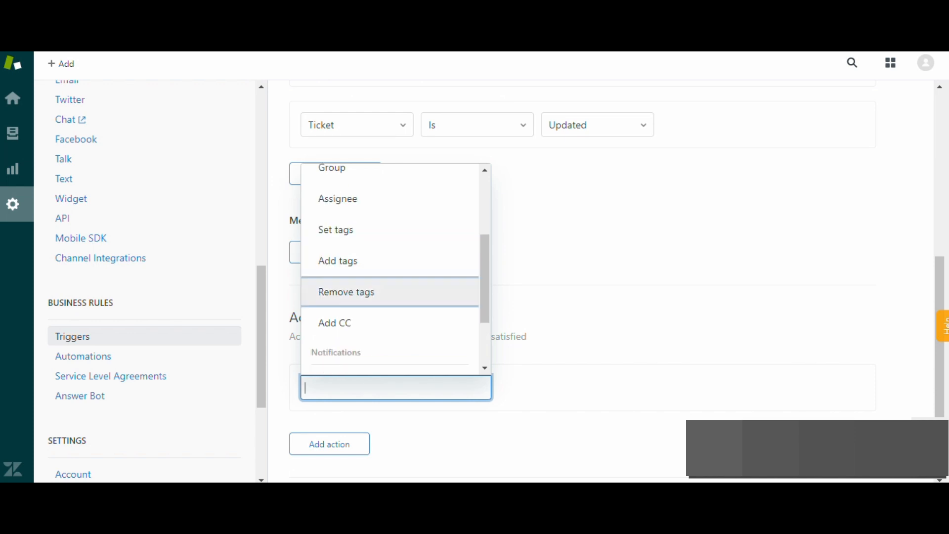
{"action": "key", "text": "Down"}
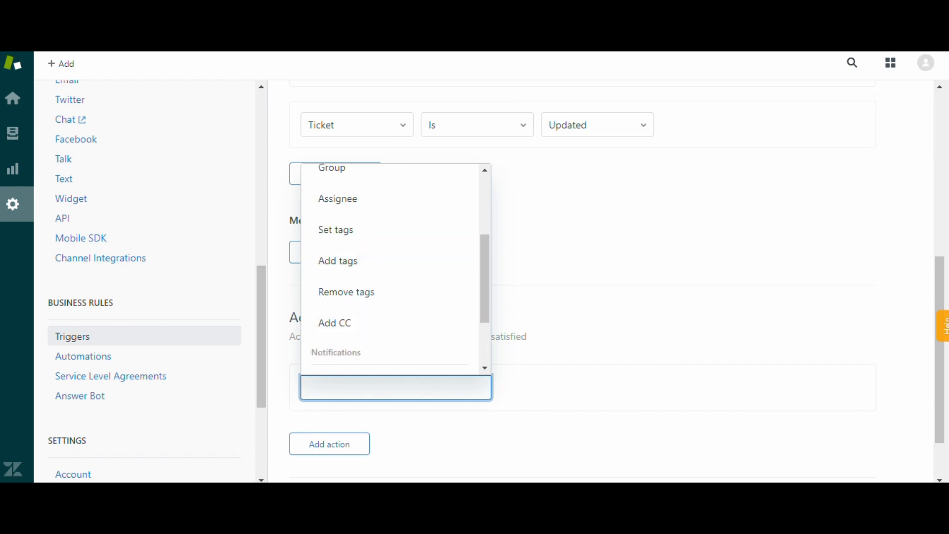
{"action": "scroll", "coordinate": [617, 282], "scroll_direction": "up", "scroll_amount": 7}
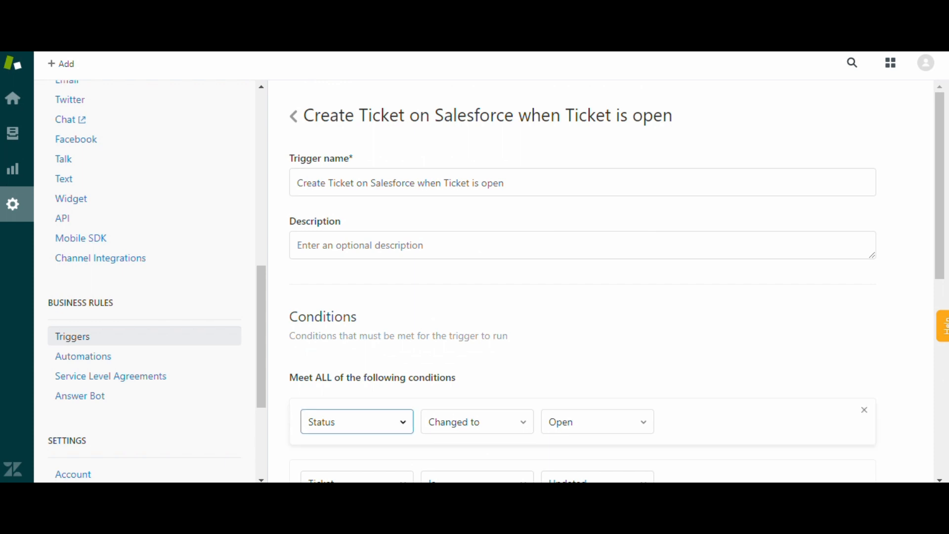
{"action": "scroll", "coordinate": [357, 346], "scroll_direction": "down", "scroll_amount": 3}
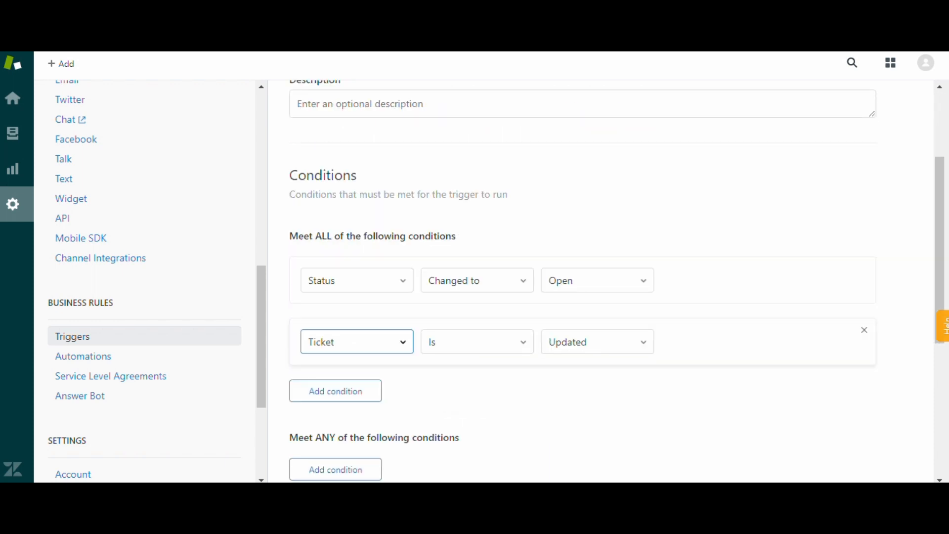
{"action": "scroll", "coordinate": [617, 282], "scroll_direction": "down", "scroll_amount": 6}
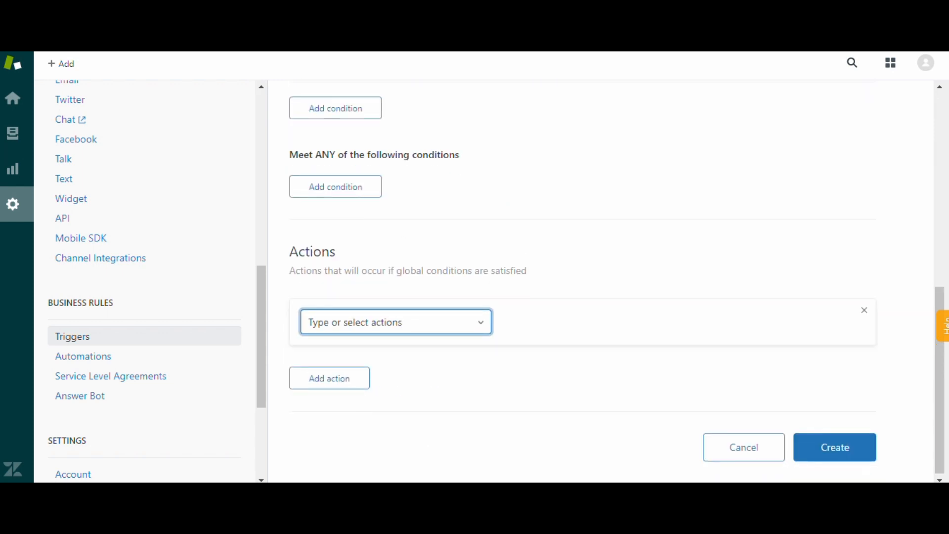
{"action": "left_click", "coordinate": [394, 322]}
{"action": "scroll", "coordinate": [390, 197], "scroll_direction": "down", "scroll_amount": 2}
{"action": "key", "text": "Down"}
{"action": "key", "text": "Down"}
{"action": "key", "text": "Down"}
{"action": "key", "text": "Down"}
{"action": "key", "text": "Down"}
{"action": "key", "text": "Down"}
{"action": "key", "text": "Down"}
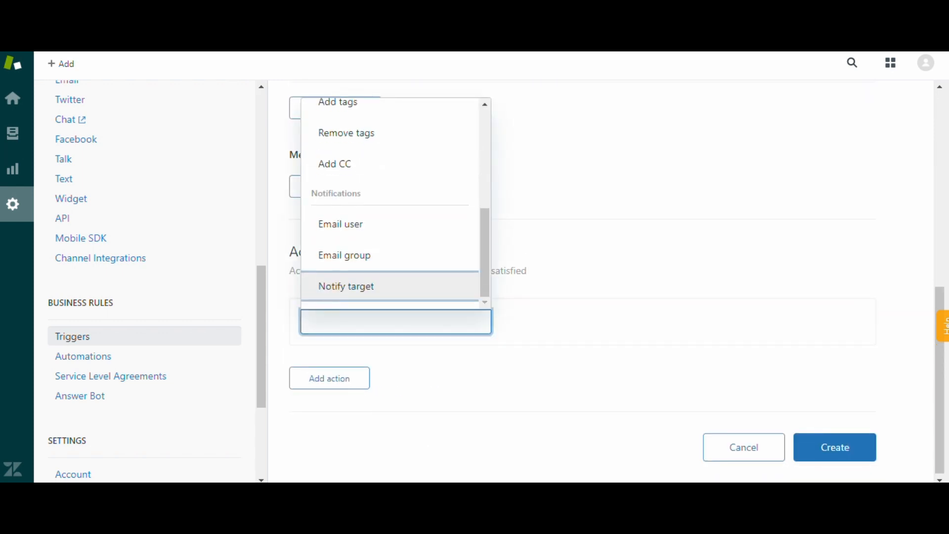
{"action": "key", "text": "Return"}
{"action": "key", "text": "Return"}
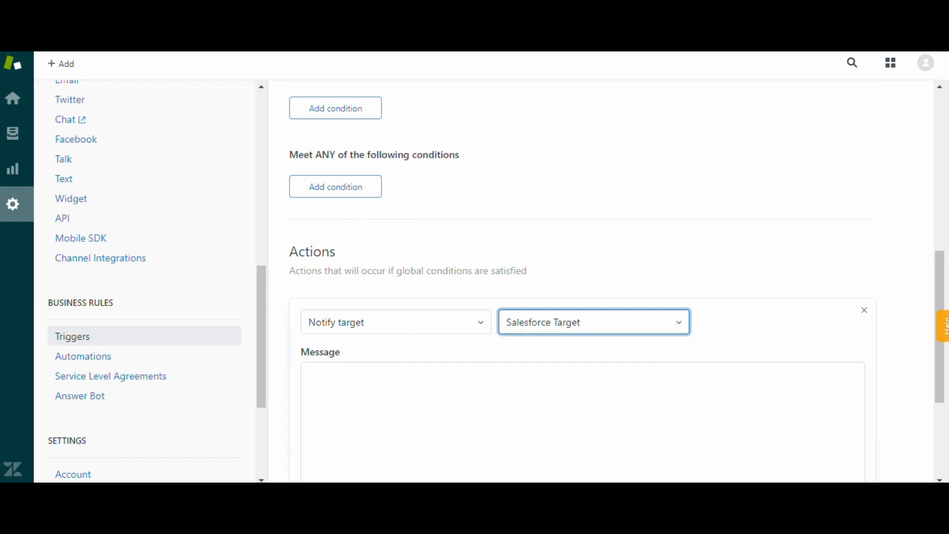
Step: Enter "Ticket is created" as the action's message and create the trigger
{"action": "scroll", "coordinate": [583, 282], "scroll_direction": "down", "scroll_amount": 4}
{"action": "left_click", "coordinate": [309, 183]}
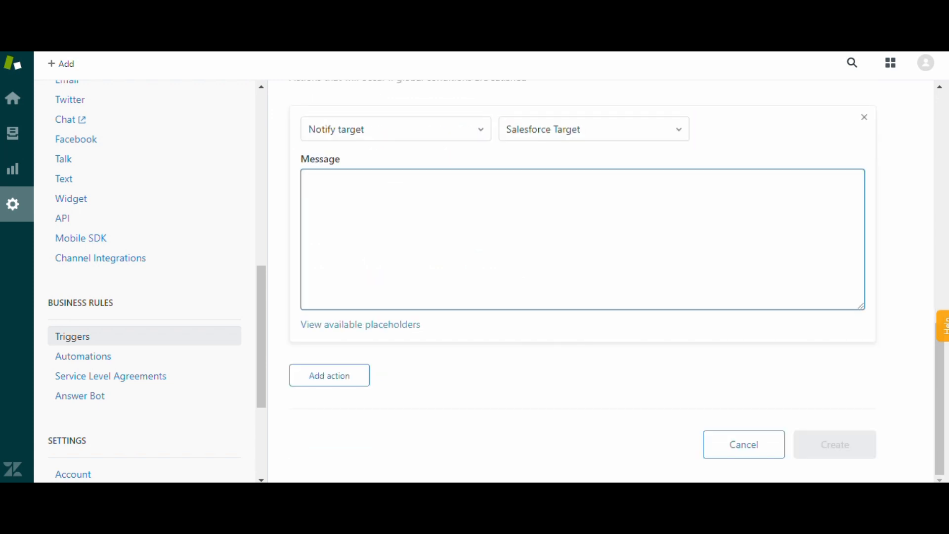
{"action": "type", "text": "Tick"}
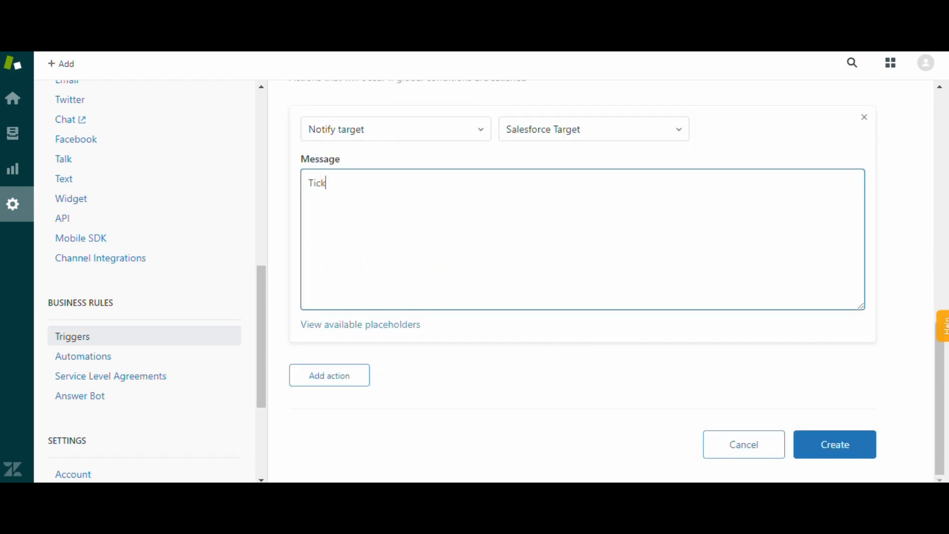
{"action": "type", "text": "et is created"}
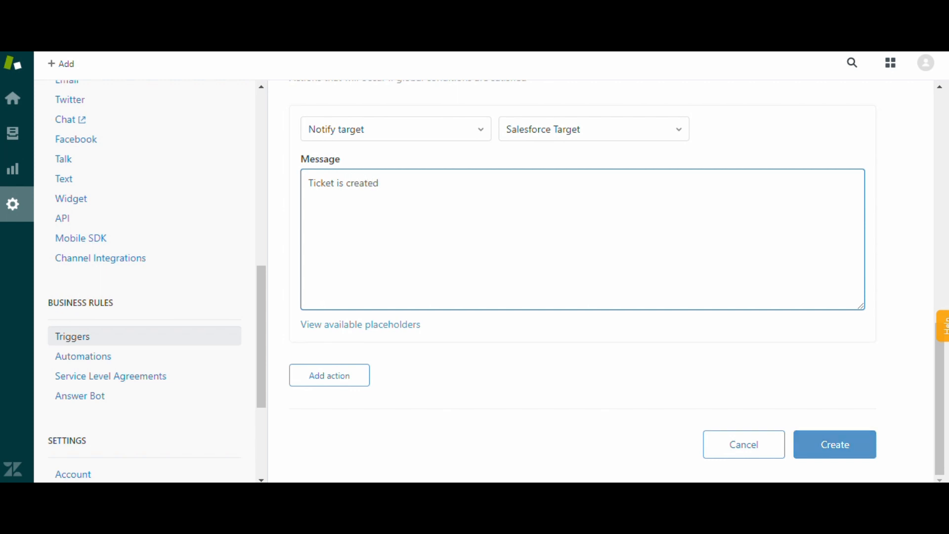
{"action": "left_click", "coordinate": [835, 445]}
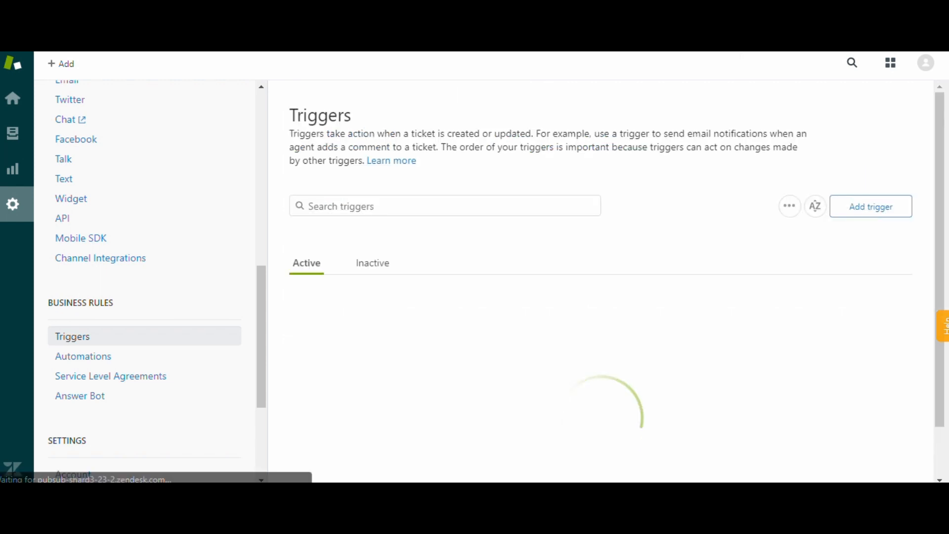
Step: Start a new trigger and name it "Create a Ticket on Salesforce when status is new"
{"action": "scroll", "coordinate": [395, 407], "scroll_direction": "down", "scroll_amount": 3}
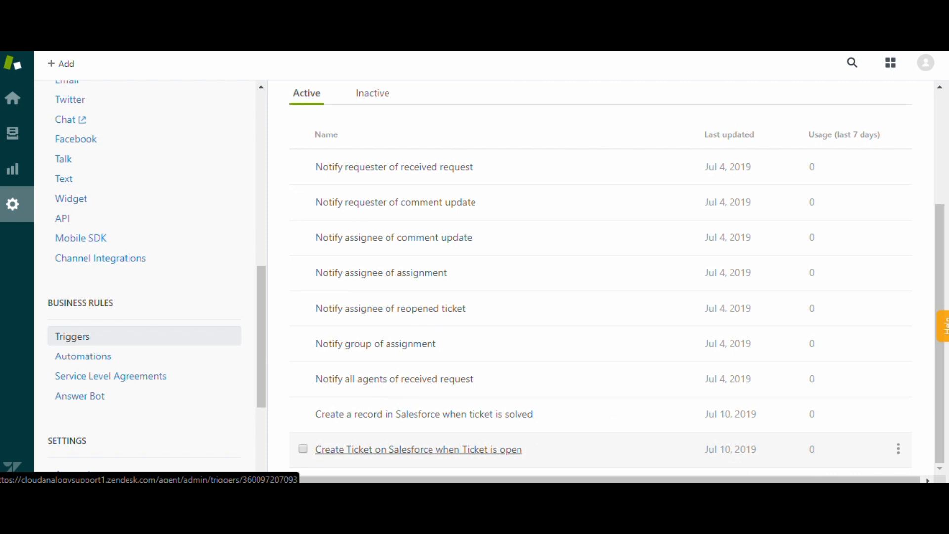
{"action": "scroll", "coordinate": [420, 420], "scroll_direction": "up", "scroll_amount": 3}
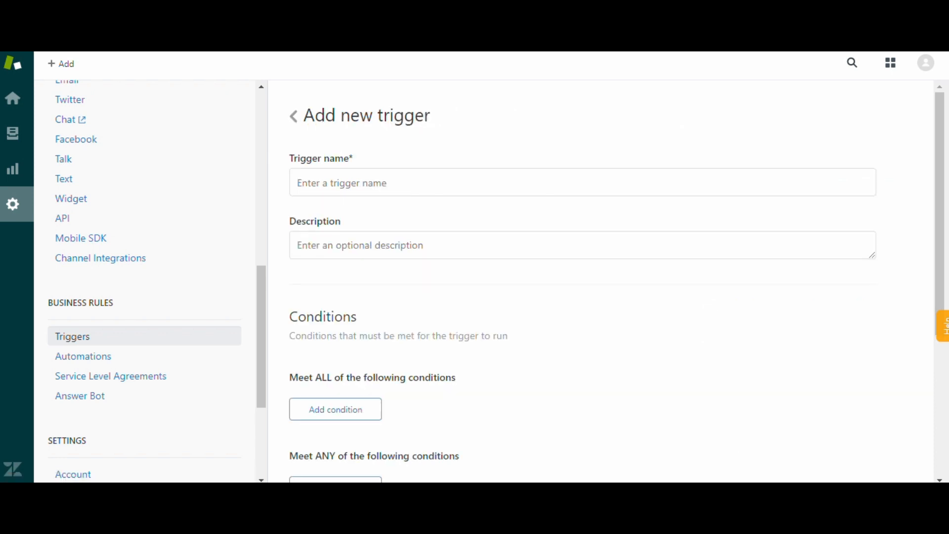
{"action": "type", "text": "Crea"}
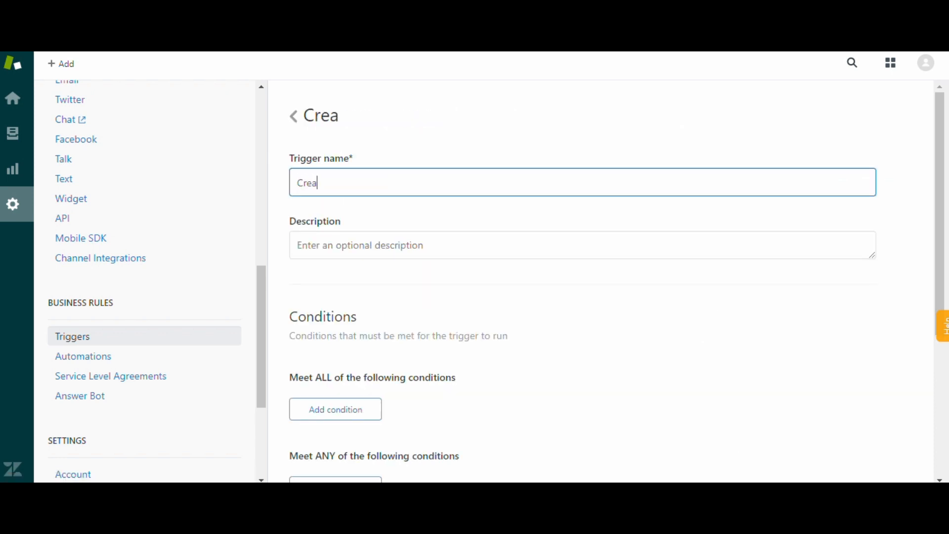
{"action": "type", "text": "te a Tick"}
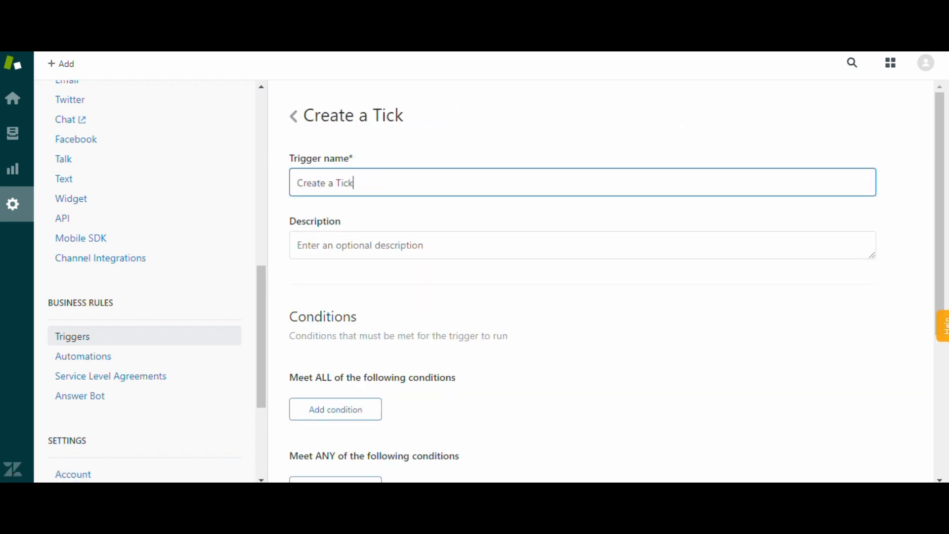
{"action": "type", "text": "et on Sales"}
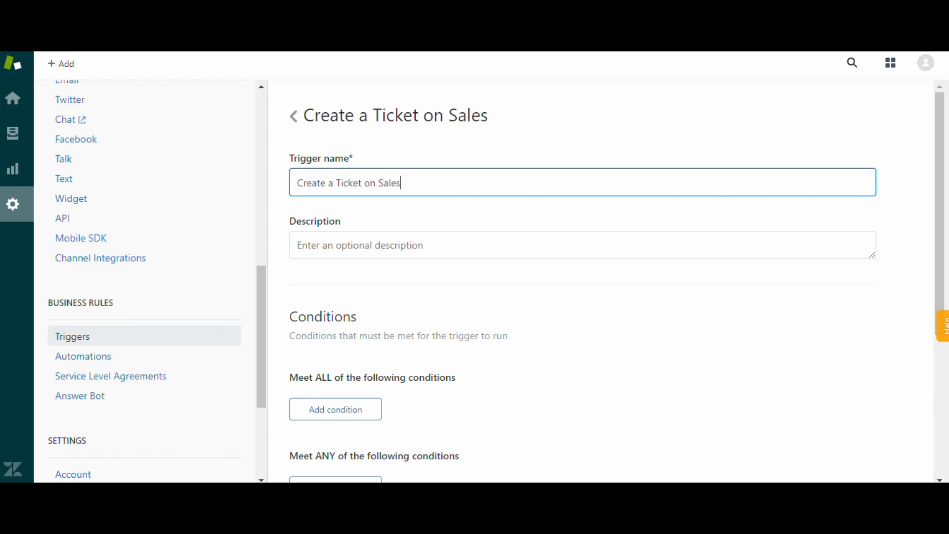
{"action": "type", "text": "force"}
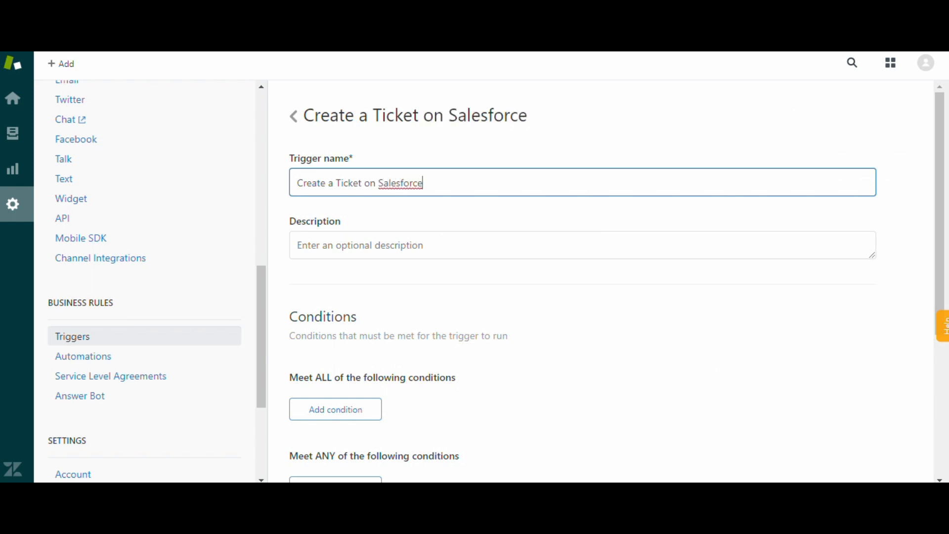
{"action": "type", "text": " when s"}
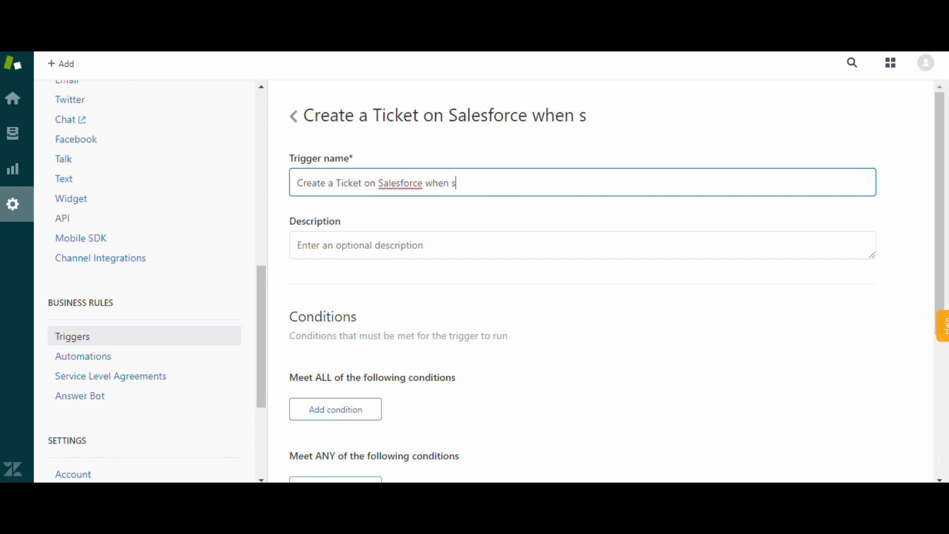
{"action": "type", "text": "tatus is new"}
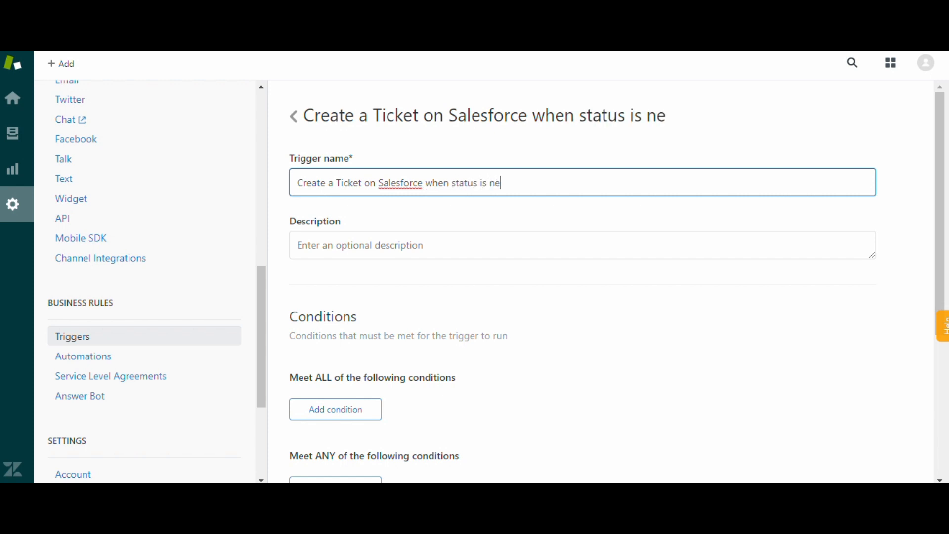
Step: Under "Meet ALL of the following conditions", add the condition Ticket, Is, Created
{"action": "left_click", "coordinate": [336, 410]}
{"action": "key", "text": "Down"}
{"action": "key", "text": "Down"}
{"action": "key", "text": "Down"}
{"action": "key", "text": "Down"}
{"action": "key", "text": "Down"}
{"action": "key", "text": "Down"}
{"action": "key", "text": "Down"}
{"action": "key", "text": "Down"}
{"action": "key", "text": "Down"}
{"action": "key", "text": "Down"}
{"action": "key", "text": "Down"}
{"action": "key", "text": "Down"}
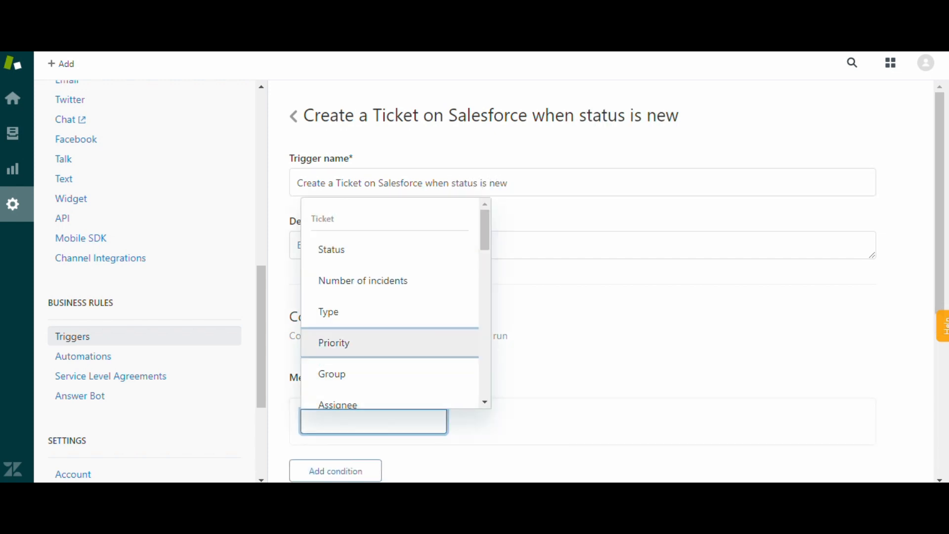
{"action": "key", "text": "Down"}
{"action": "key", "text": "Up"}
{"action": "key", "text": "Return"}
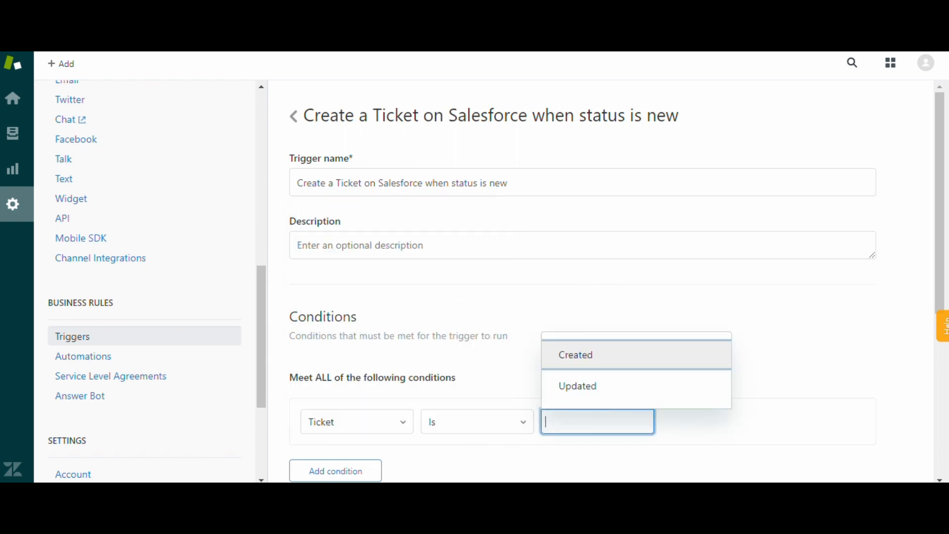
{"action": "key", "text": "Down"}
{"action": "key", "text": "Up"}
{"action": "key", "text": "Return"}
{"action": "key", "text": "Tab"}
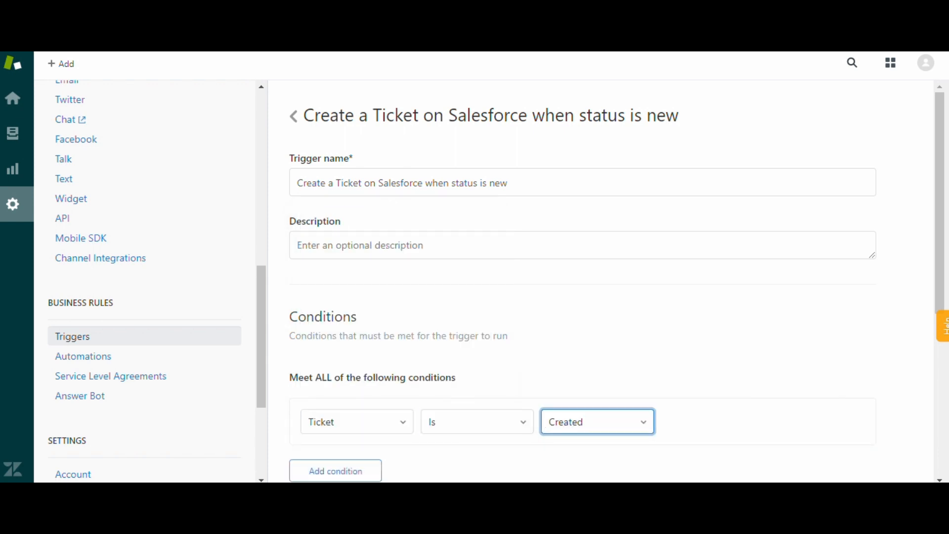
Step: Add a second condition to the "Meet ALL" group: Status, Is, New
{"action": "key", "text": "Return"}
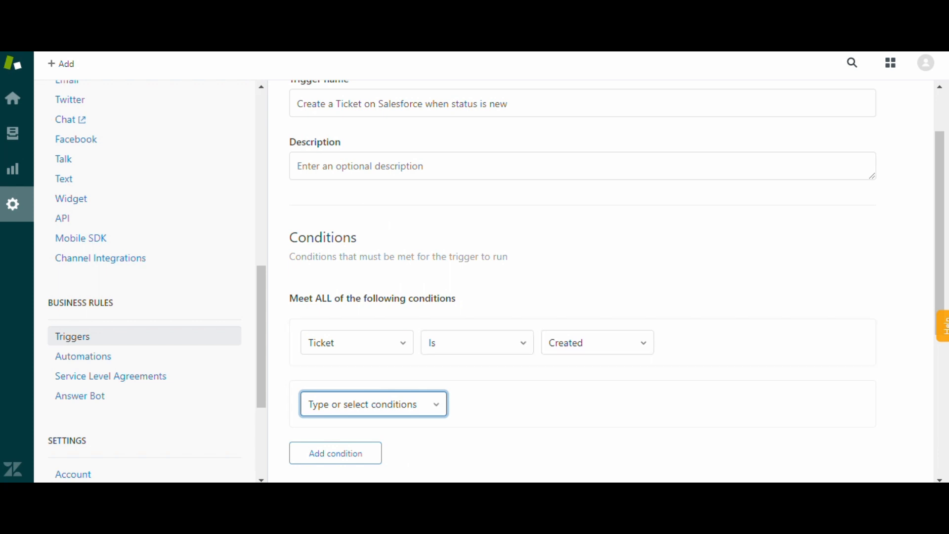
{"action": "key", "text": "Return"}
{"action": "key", "text": "Down"}
{"action": "key", "text": "Down"}
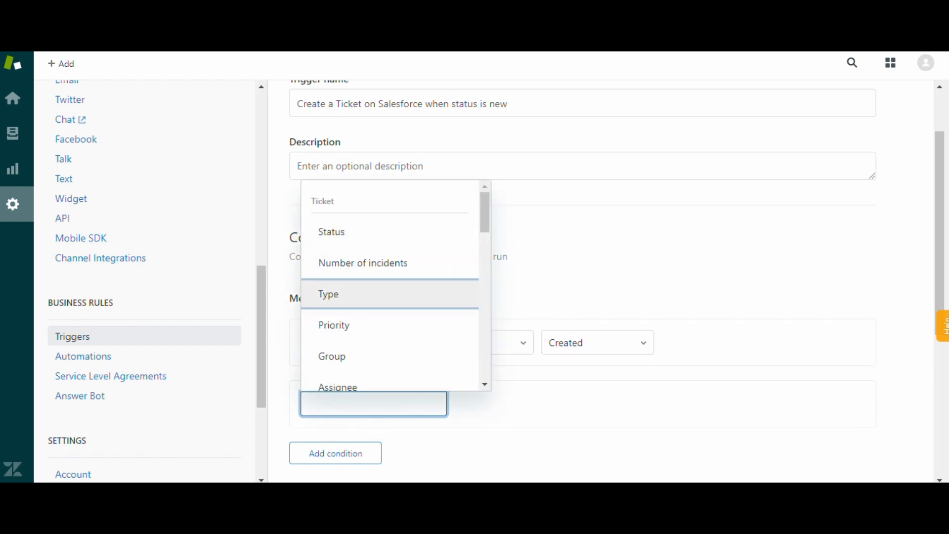
{"action": "key", "text": "Up"}
{"action": "key", "text": "Up"}
{"action": "key", "text": "Return"}
{"action": "key", "text": "Up"}
{"action": "key", "text": "Up"}
{"action": "key", "text": "Up"}
{"action": "key", "text": "Up"}
{"action": "key", "text": "Down"}
{"action": "key", "text": "Down"}
{"action": "key", "text": "Down"}
{"action": "key", "text": "Down"}
{"action": "key", "text": "Down"}
{"action": "key", "text": "Down"}
{"action": "key", "text": "Down"}
{"action": "key", "text": "Down"}
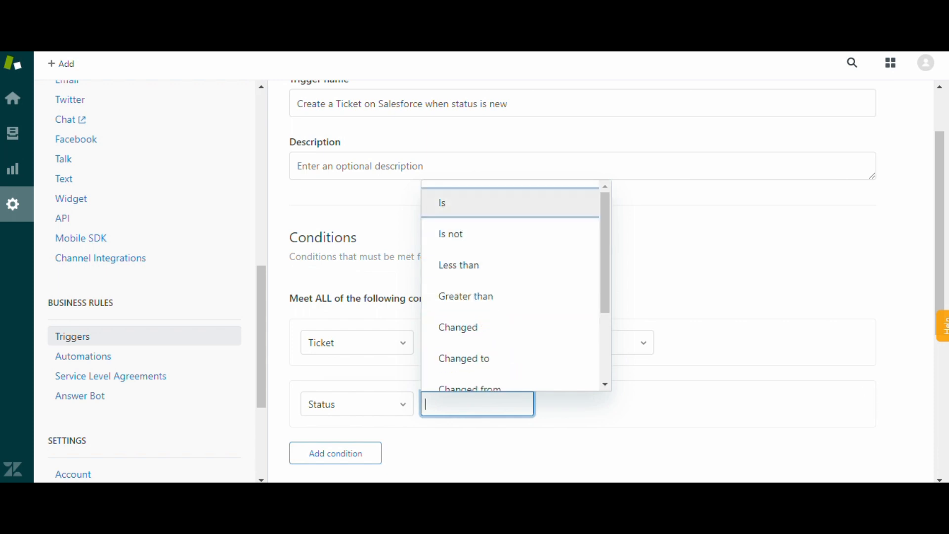
{"action": "key", "text": "Return"}
{"action": "key", "text": "Up"}
{"action": "key", "text": "Down"}
{"action": "key", "text": "Return"}
Step: Add a Notify target action to the new-status trigger, with Salesforce Target as its target
{"action": "scroll", "coordinate": [593, 281], "scroll_direction": "down", "scroll_amount": 5}
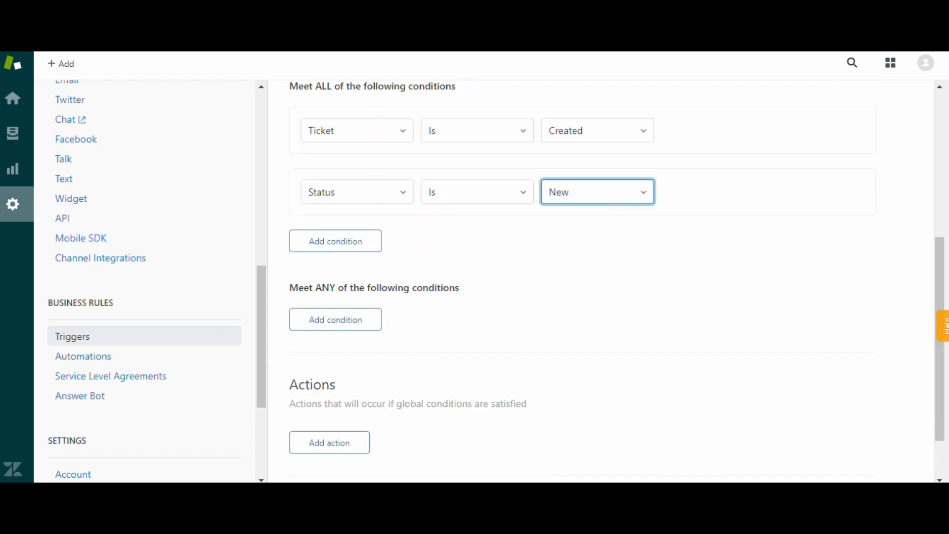
{"action": "left_click", "coordinate": [328, 375]}
{"action": "key", "text": "Down"}
{"action": "key", "text": "Down"}
{"action": "key", "text": "Down"}
{"action": "key", "text": "Down"}
{"action": "key", "text": "Down"}
{"action": "key", "text": "Down"}
{"action": "key", "text": "Down"}
{"action": "key", "text": "Down"}
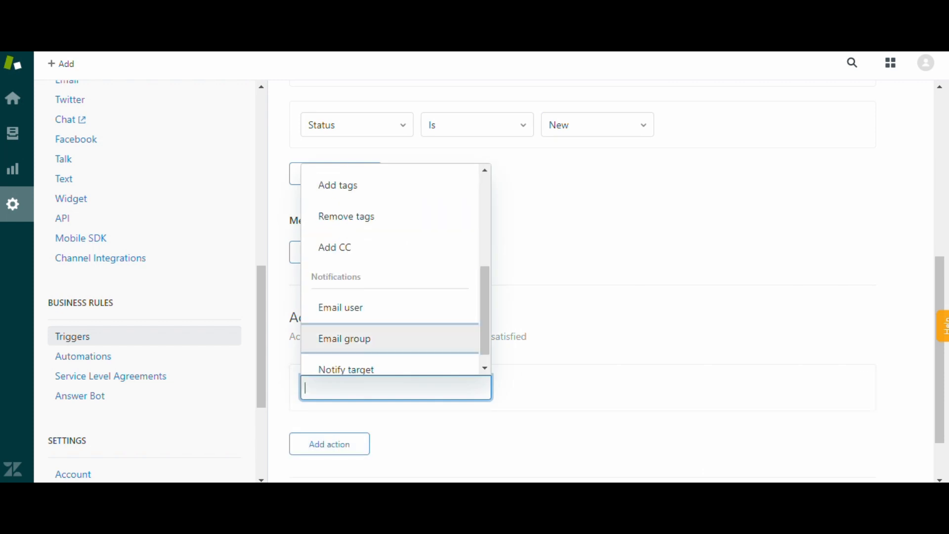
{"action": "key", "text": "Return"}
{"action": "key", "text": "Return"}
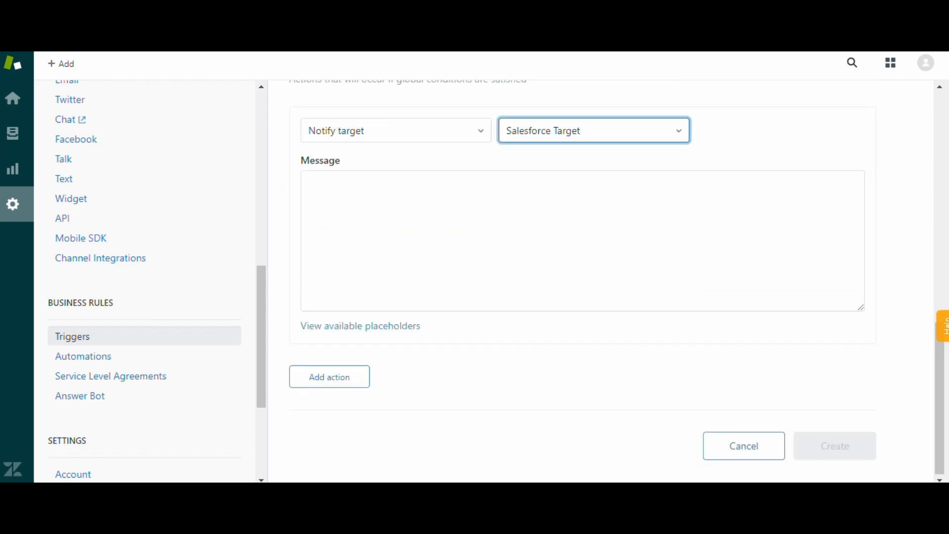
Step: Enter "Ticket Created" as the action's message, create the trigger and check the list of active triggers
{"action": "key", "text": "Tab"}
{"action": "type", "text": "T"}
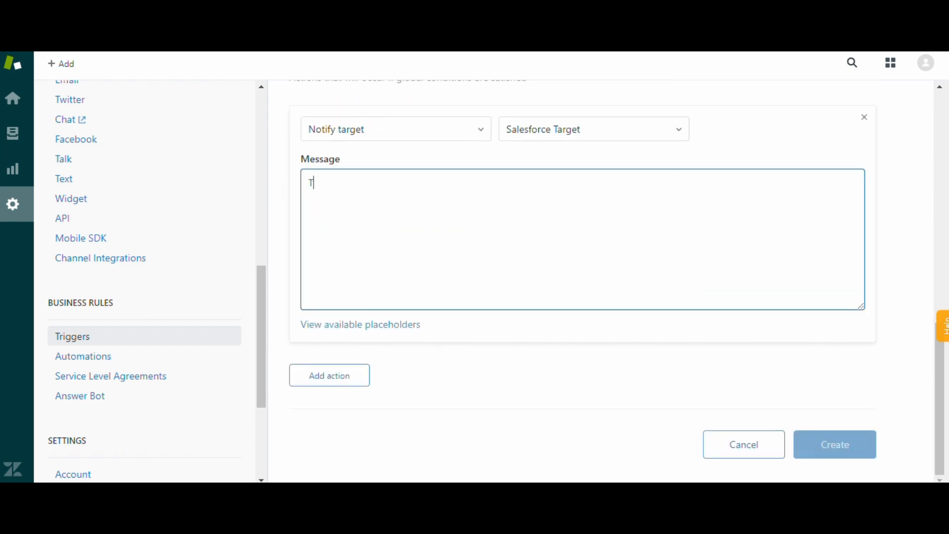
{"action": "type", "text": "icket Created"}
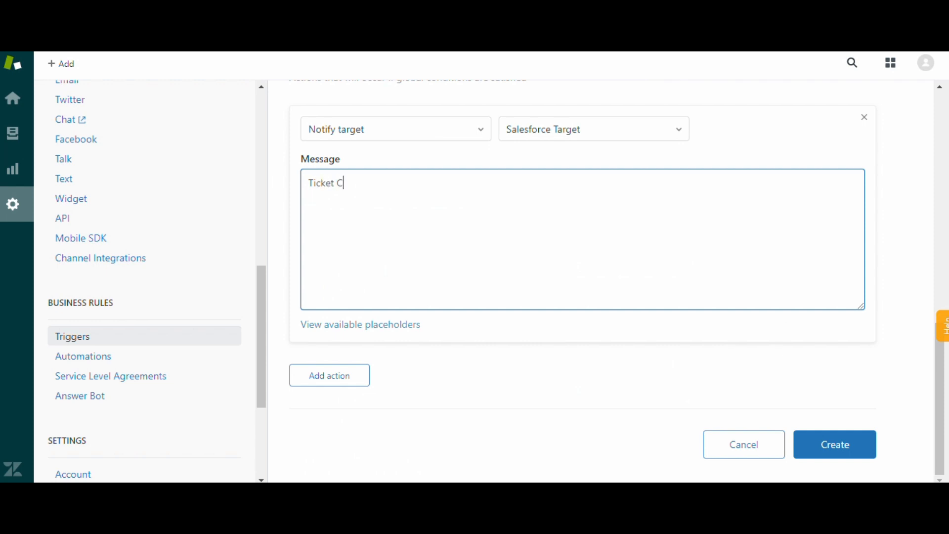
{"action": "key", "text": "Tab"}
{"action": "key", "text": "Tab"}
{"action": "key", "text": "Tab"}
{"action": "key", "text": "Tab"}
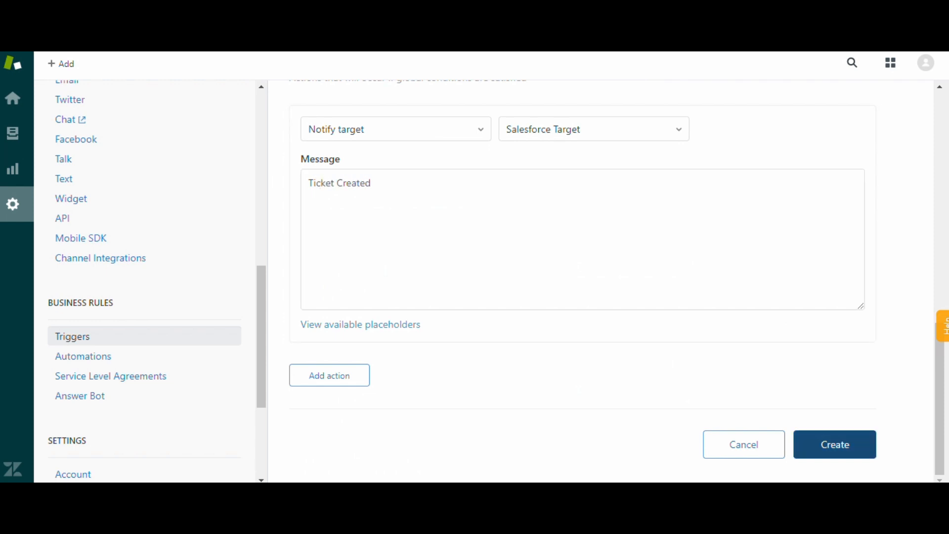
{"action": "key", "text": "Return"}
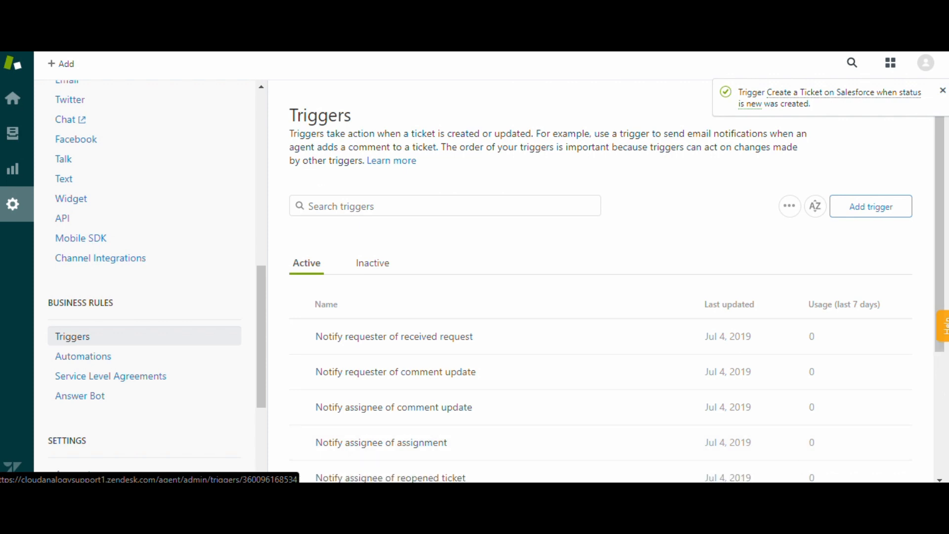
{"action": "scroll", "coordinate": [395, 344], "scroll_direction": "down", "scroll_amount": 5}
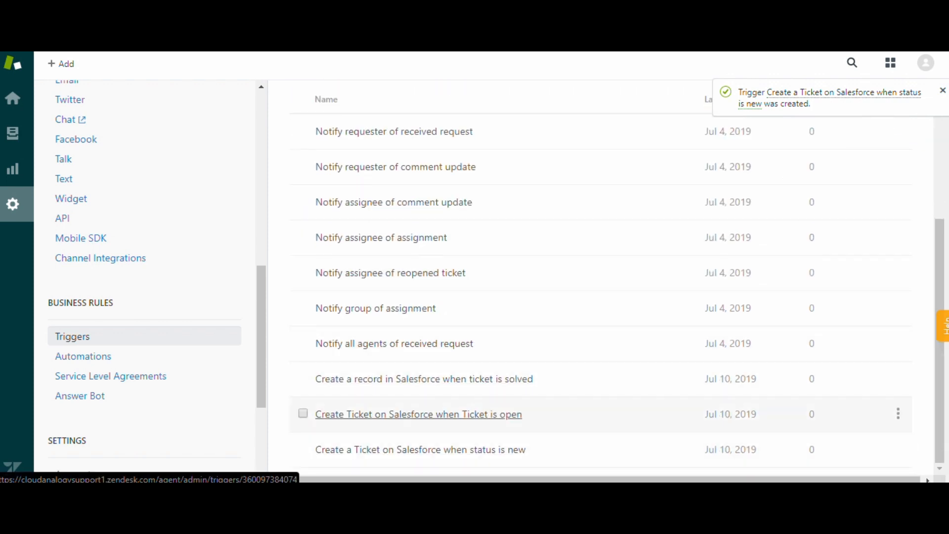
{"action": "scroll", "coordinate": [419, 414], "scroll_direction": "up", "scroll_amount": 4}
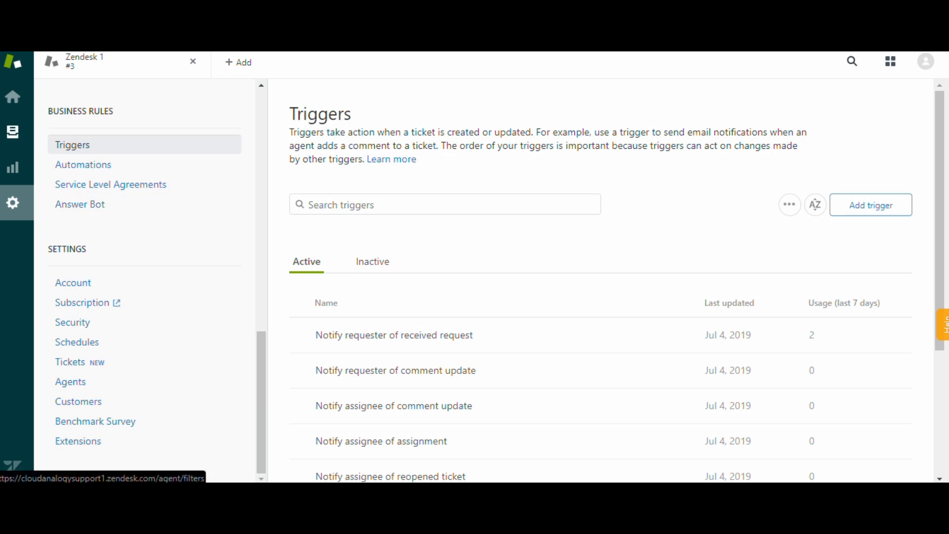
Step: Start a new ticket from the ticket views and set the existing user with the Gmail address as requester
{"action": "left_click", "coordinate": [12, 131]}
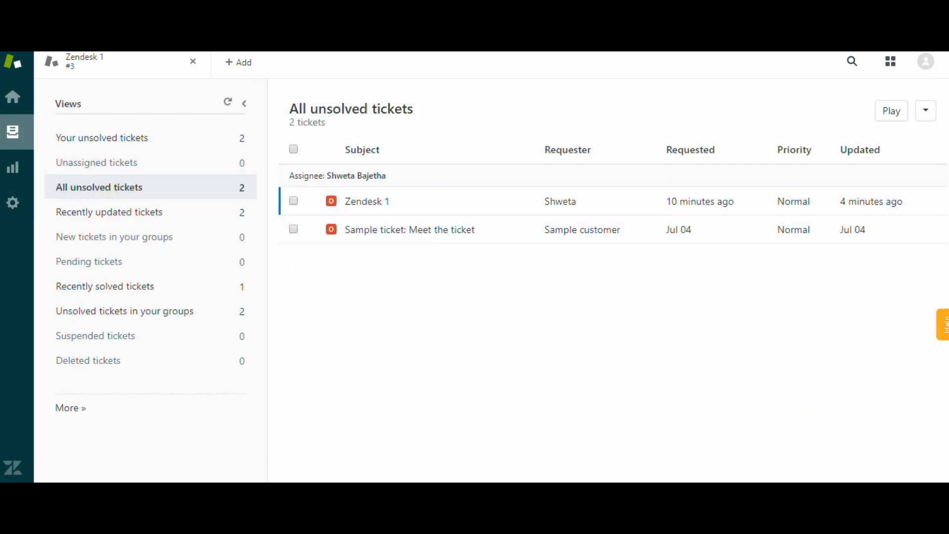
{"action": "left_click", "coordinate": [239, 62]}
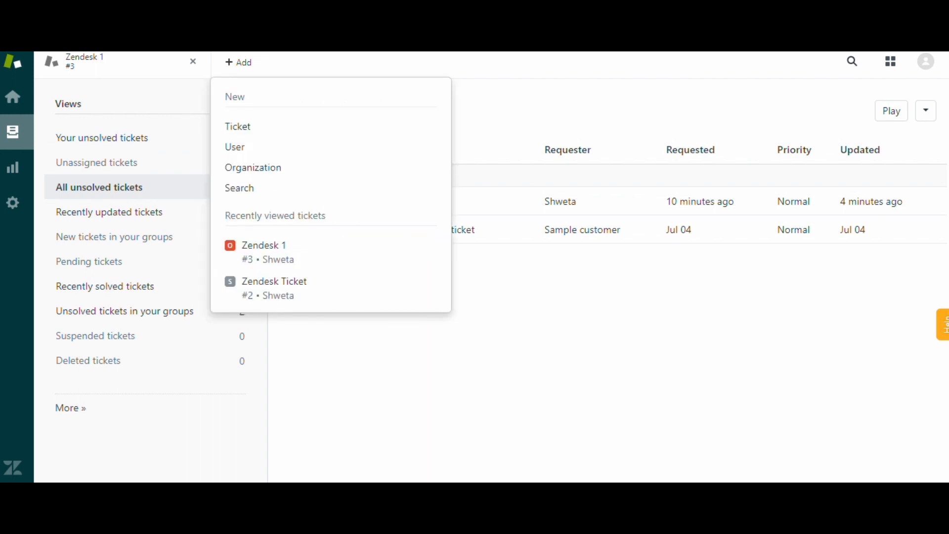
{"action": "left_click", "coordinate": [238, 126]}
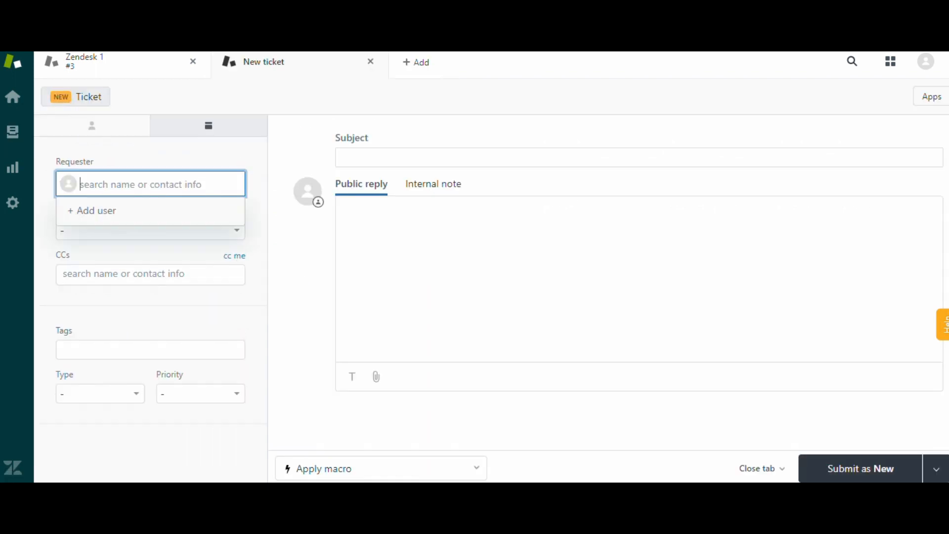
{"action": "type", "text": "Shwe"}
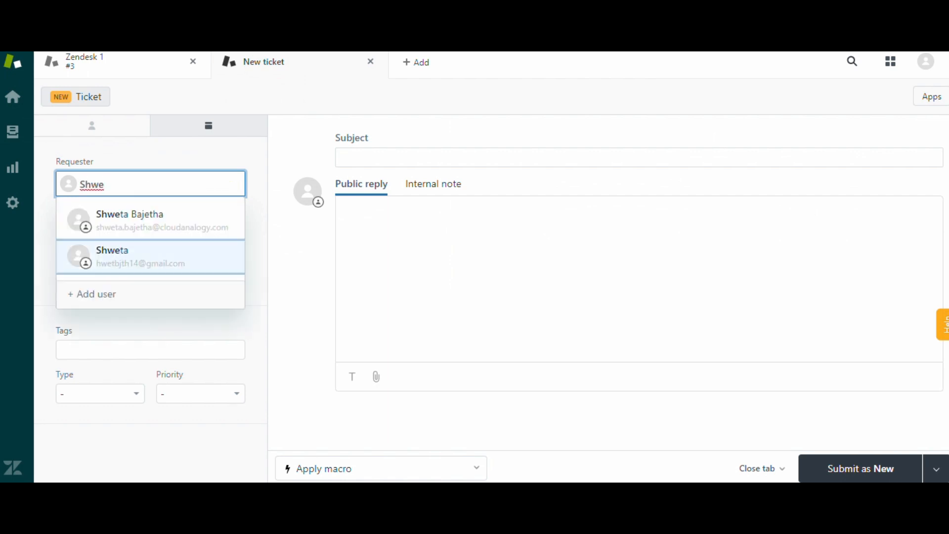
{"action": "key", "text": "Return"}
Step: Assign the new ticket to the individual agent in the Support group
{"action": "key", "text": "Tab"}
{"action": "key", "text": "Right"}
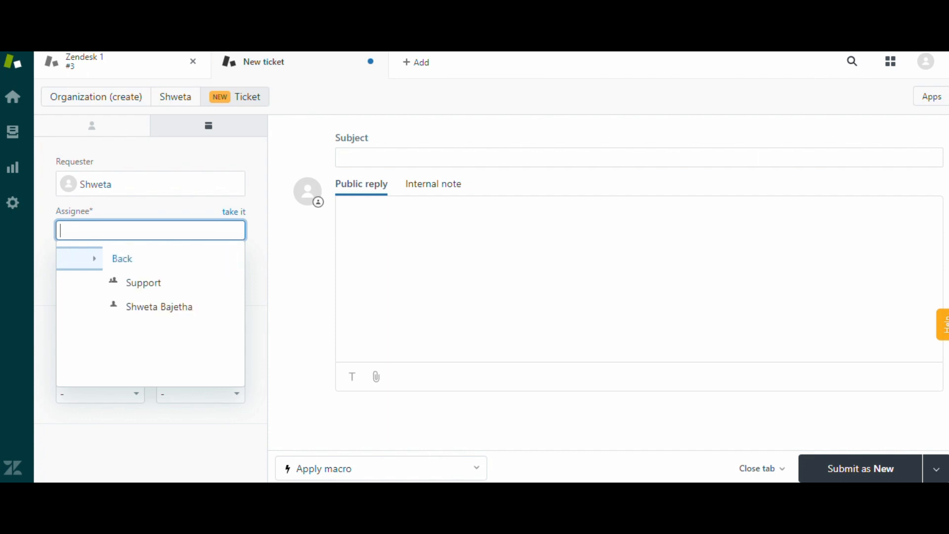
{"action": "key", "text": "Down"}
{"action": "key", "text": "Down"}
{"action": "key", "text": "Return"}
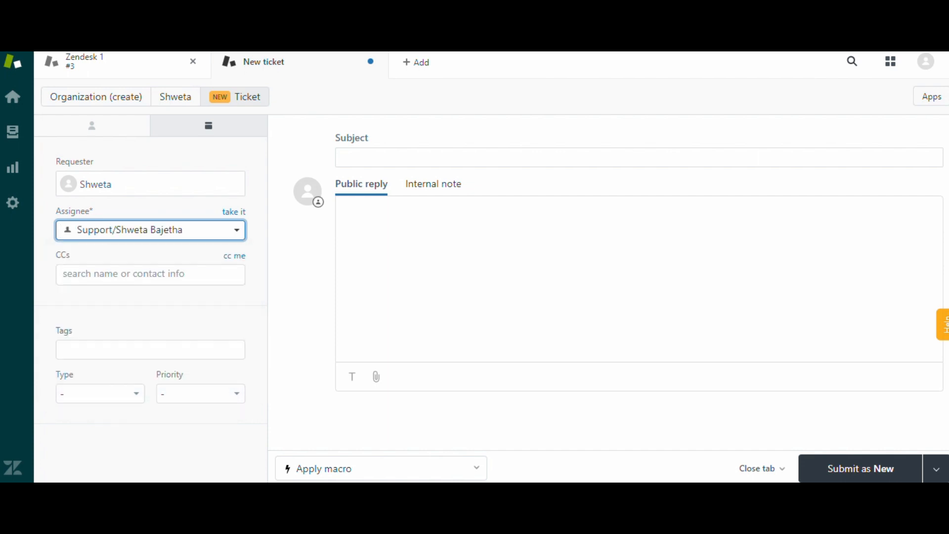
Step: Set the new ticket's type to Incident and its priority to High
{"action": "key", "text": "Tab"}
{"action": "key", "text": "Tab"}
{"action": "key", "text": "Tab"}
{"action": "key", "text": "Down"}
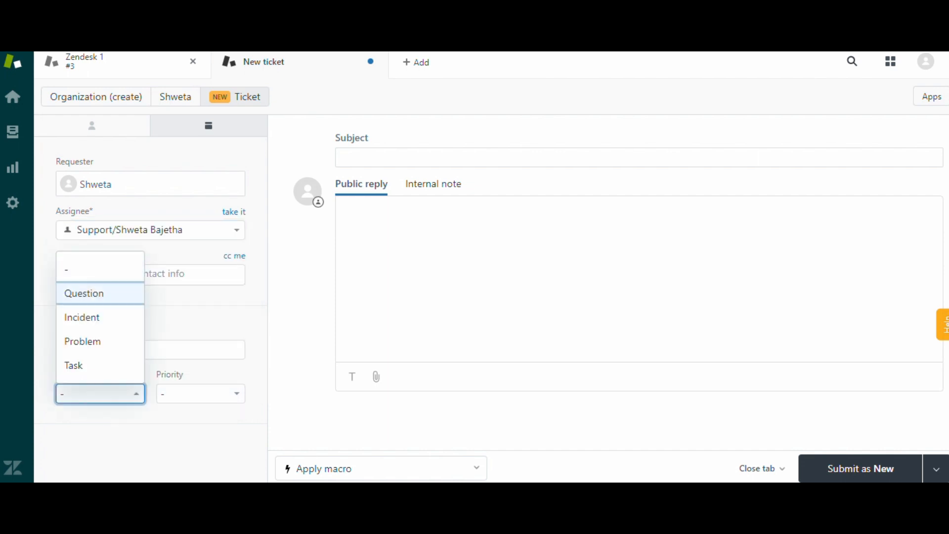
{"action": "key", "text": "Down"}
{"action": "key", "text": "Return"}
{"action": "key", "text": "Tab"}
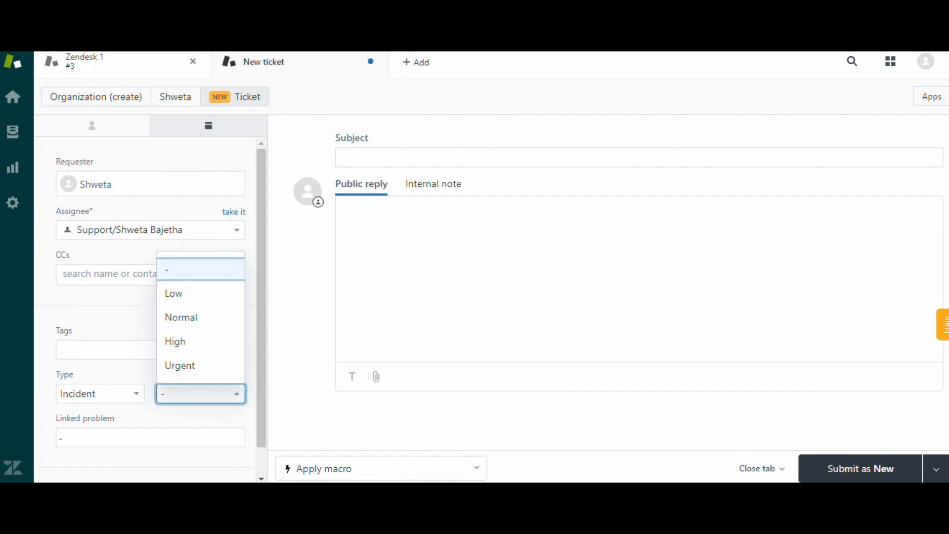
{"action": "key", "text": "Down"}
{"action": "key", "text": "Down"}
{"action": "key", "text": "Down"}
{"action": "key", "text": "Return"}
Step: Enter "Need Help on Zendesk" as the new ticket's subject
{"action": "left_click", "coordinate": [342, 158]}
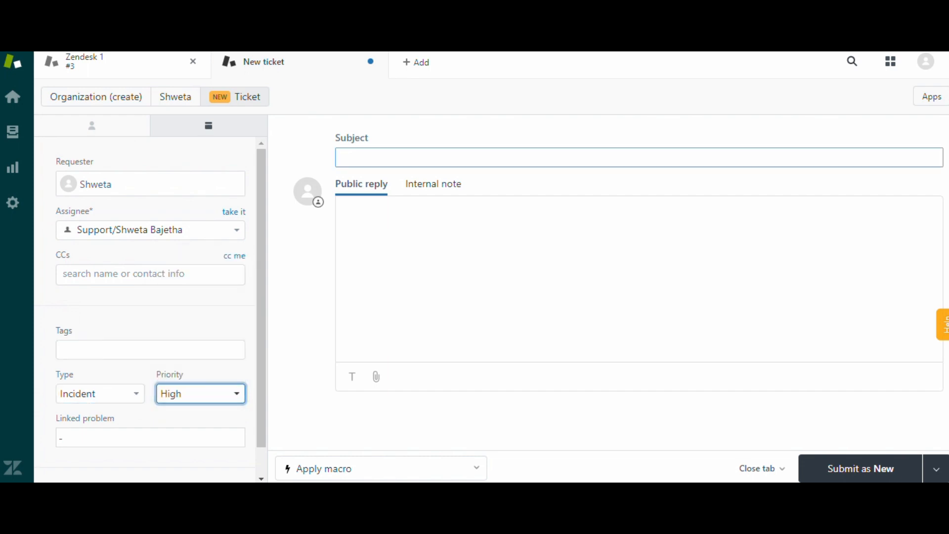
{"action": "type", "text": "Need "}
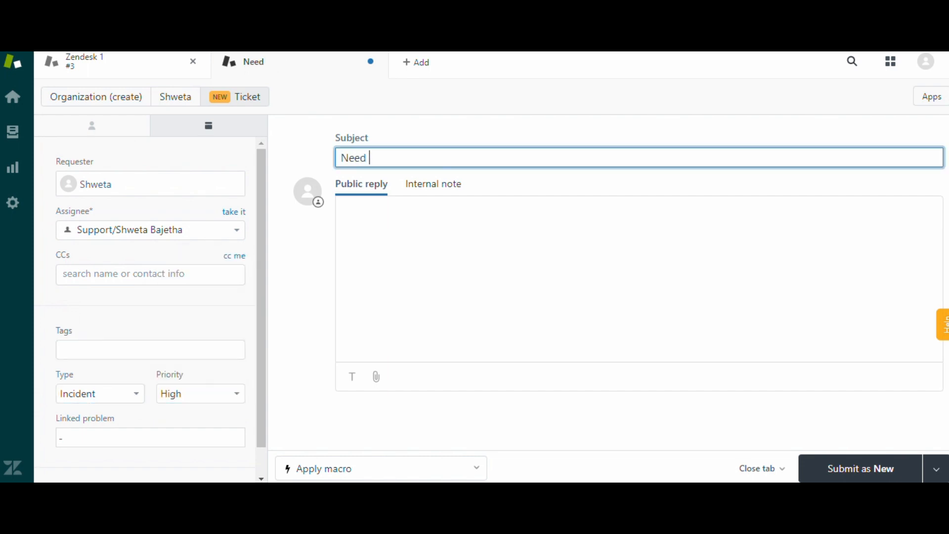
{"action": "type", "text": "Help on Zendesk"}
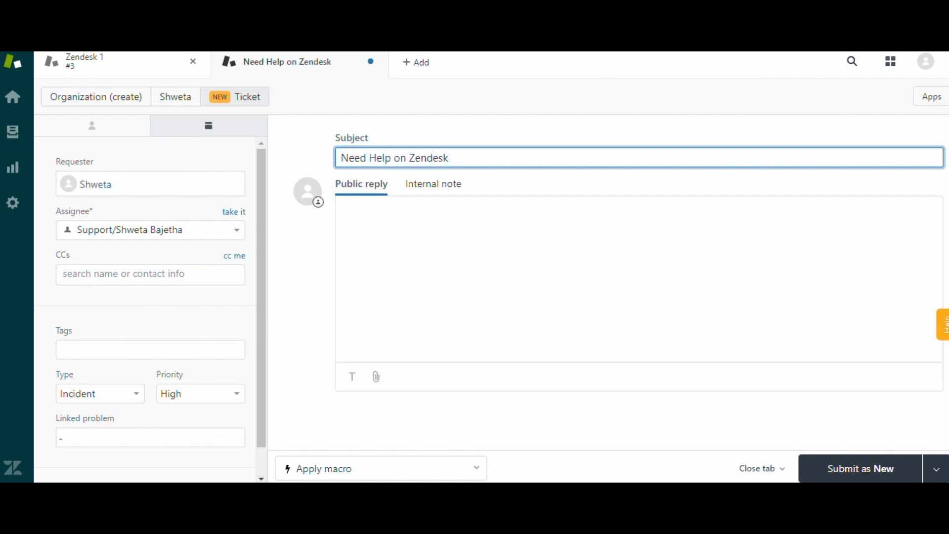
Step: Enter "I need help on zendesk configuration." as the ticket's public reply and submit the ticket as New
{"action": "key", "text": "ctrl+shift+Left"}
{"action": "key", "text": "ctrl+shift+Left"}
{"action": "key", "text": "ctrl+shift+Left"}
{"action": "key", "text": "ctrl+shift+Left"}
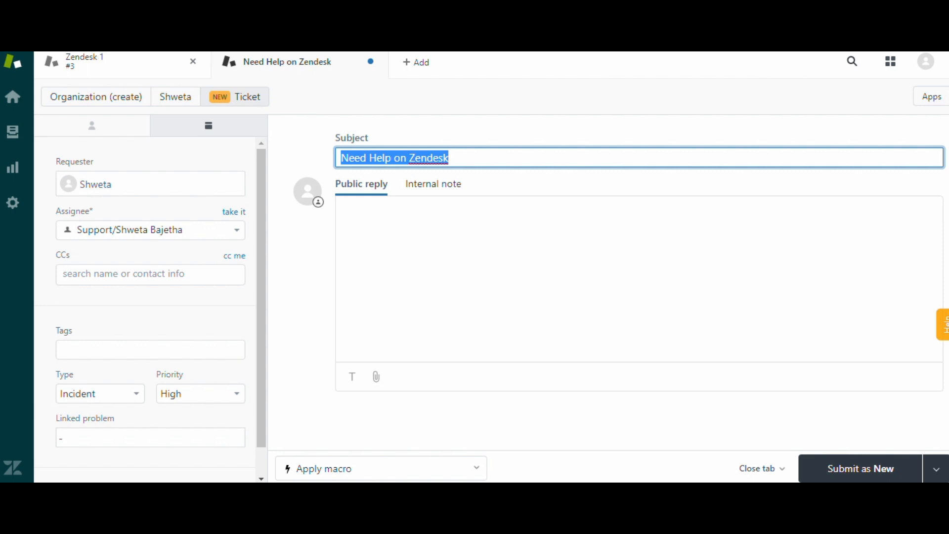
{"action": "left_click", "coordinate": [343, 210]}
{"action": "type", "text": "I need"}
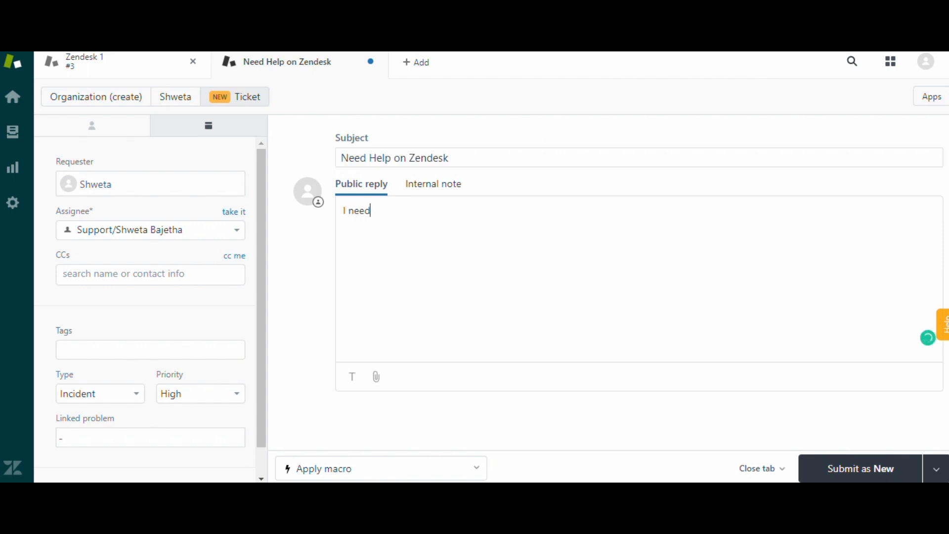
{"action": "type", "text": " help on zendesk c"}
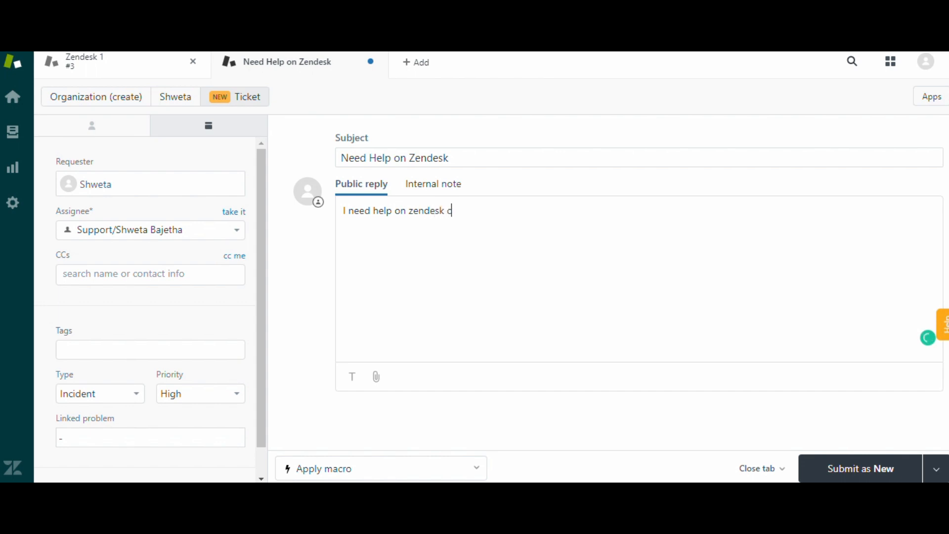
{"action": "type", "text": "onfigur"}
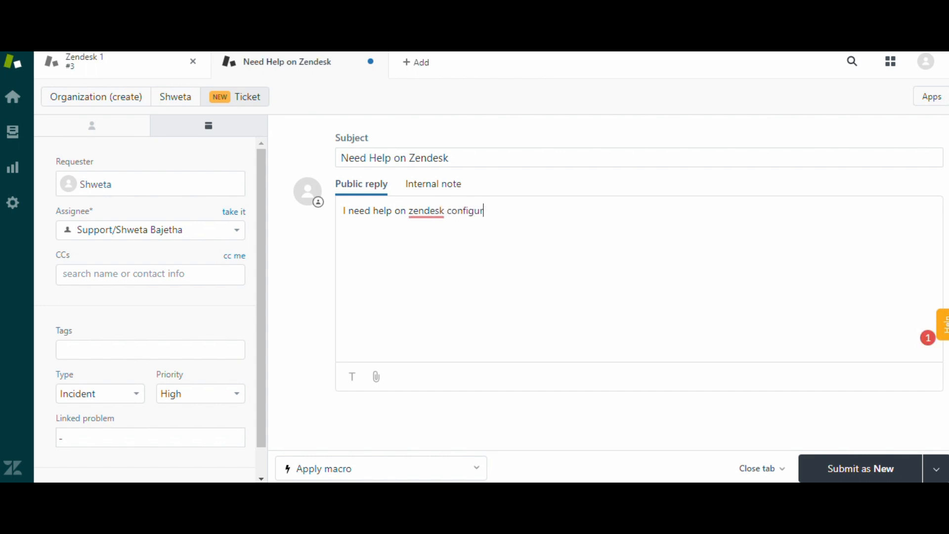
{"action": "type", "text": "ation."}
{"action": "mouse_move", "coordinate": [426, 212]}
{"action": "left_click", "coordinate": [861, 468]}
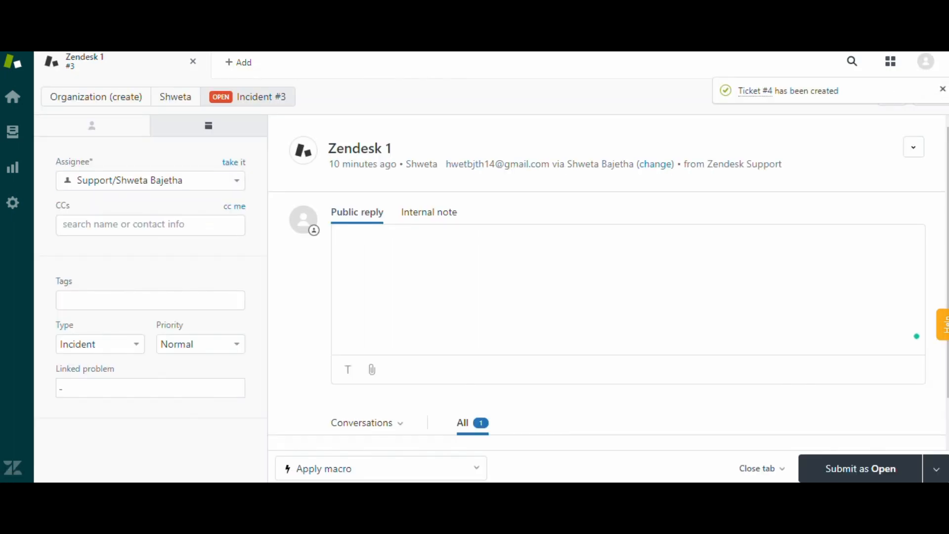
Step: Switch to Salesforce, open Zendesk support ticket 4 and examine its details and metrics
{"action": "left_click", "coordinate": [13, 132]}
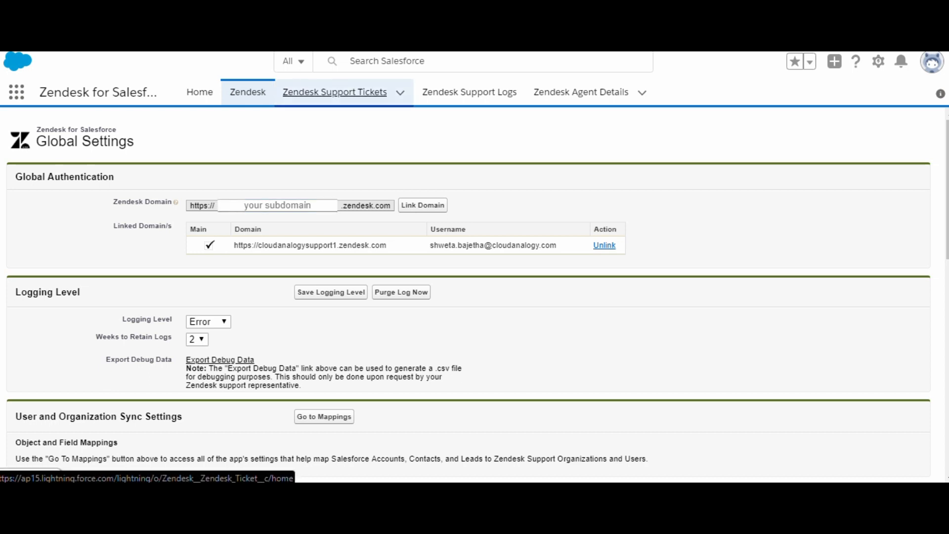
{"action": "left_click", "coordinate": [335, 92]}
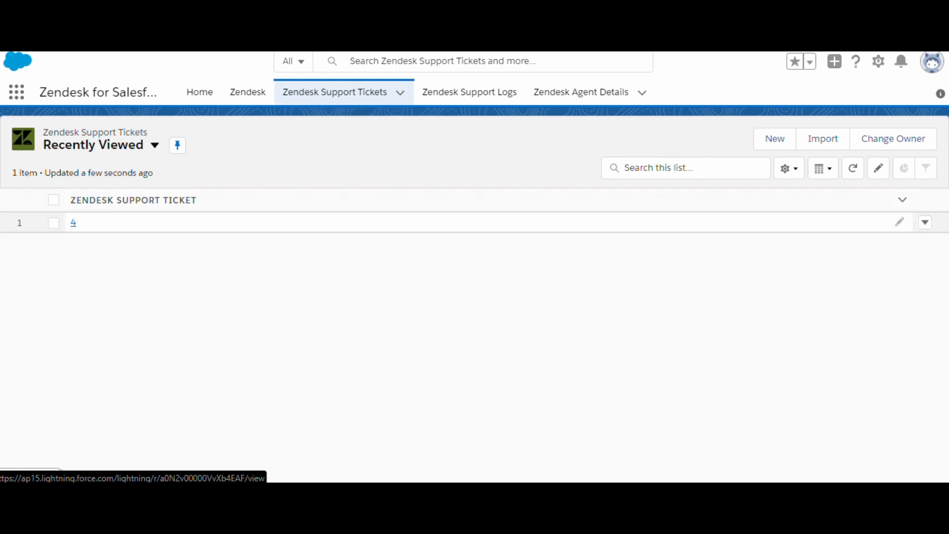
{"action": "left_click", "coordinate": [73, 222]}
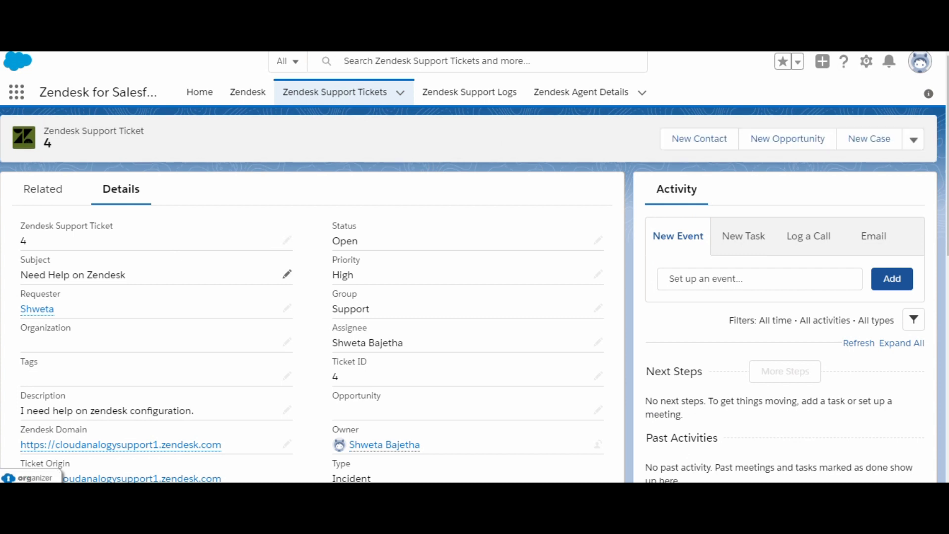
{"action": "scroll", "coordinate": [287, 235], "scroll_direction": "down", "scroll_amount": 3}
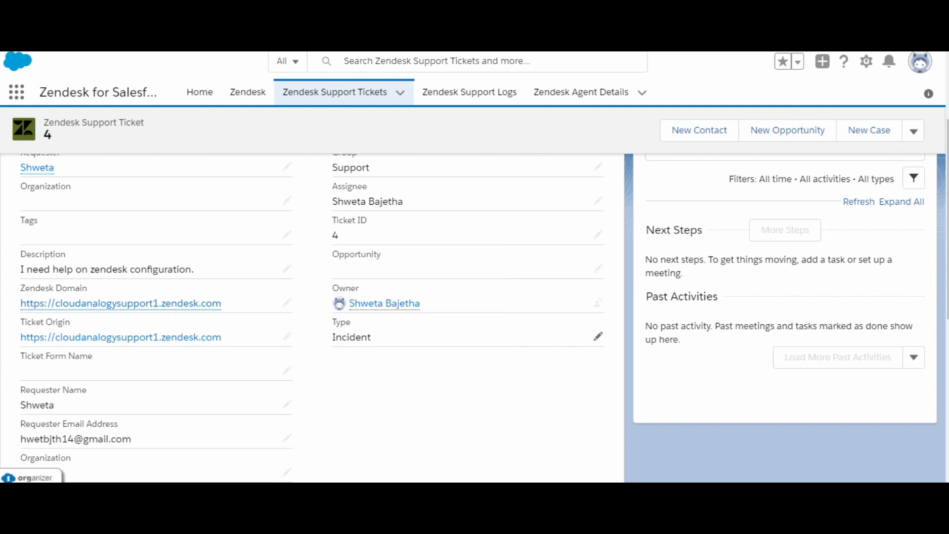
{"action": "scroll", "coordinate": [593, 336], "scroll_direction": "down", "scroll_amount": 3}
{"action": "scroll", "coordinate": [593, 336], "scroll_direction": "down", "scroll_amount": 4}
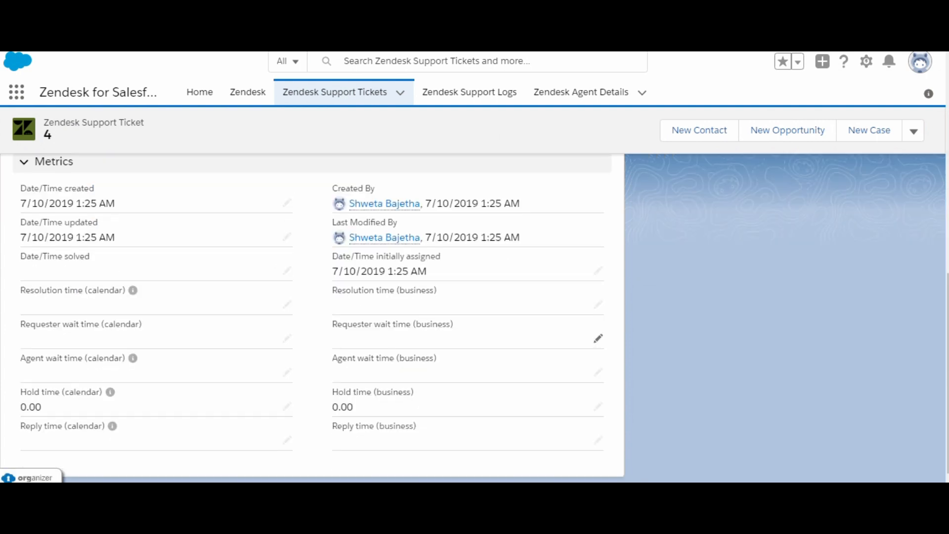
{"action": "scroll", "coordinate": [593, 336], "scroll_direction": "up", "scroll_amount": 9}
{"action": "scroll", "coordinate": [287, 274], "scroll_direction": "up", "scroll_amount": 2}
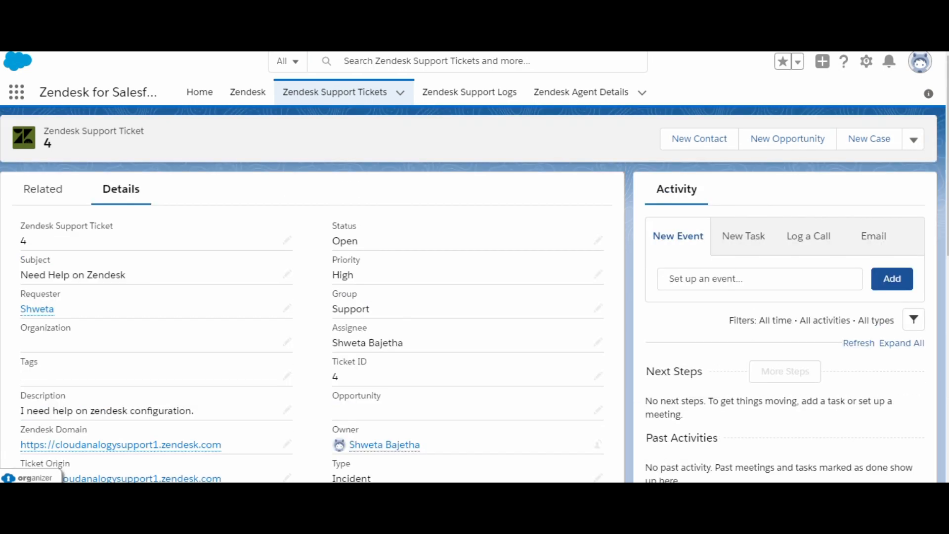
Step: Find the Contacts item with the App Launcher search "Conta" and open the first recently viewed contact
{"action": "left_click", "coordinate": [17, 91]}
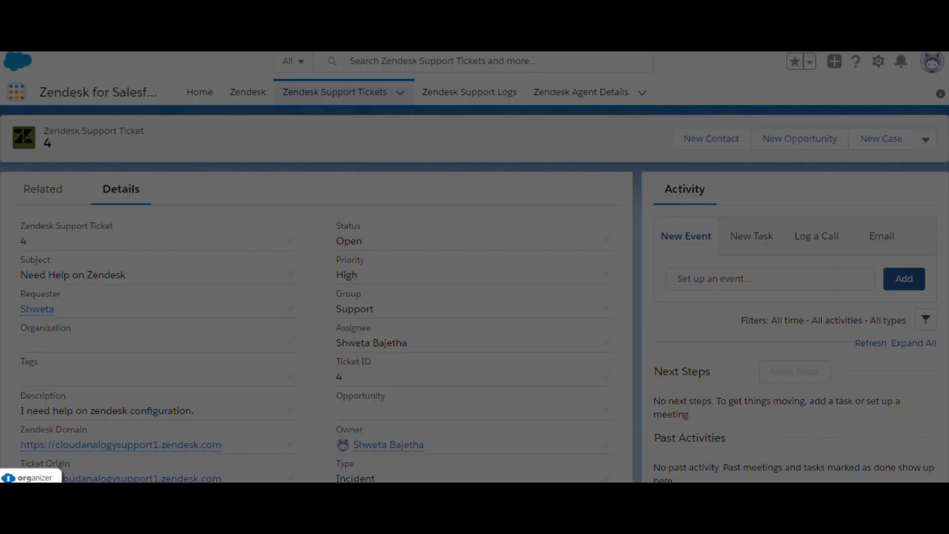
{"action": "type", "text": "Conta"}
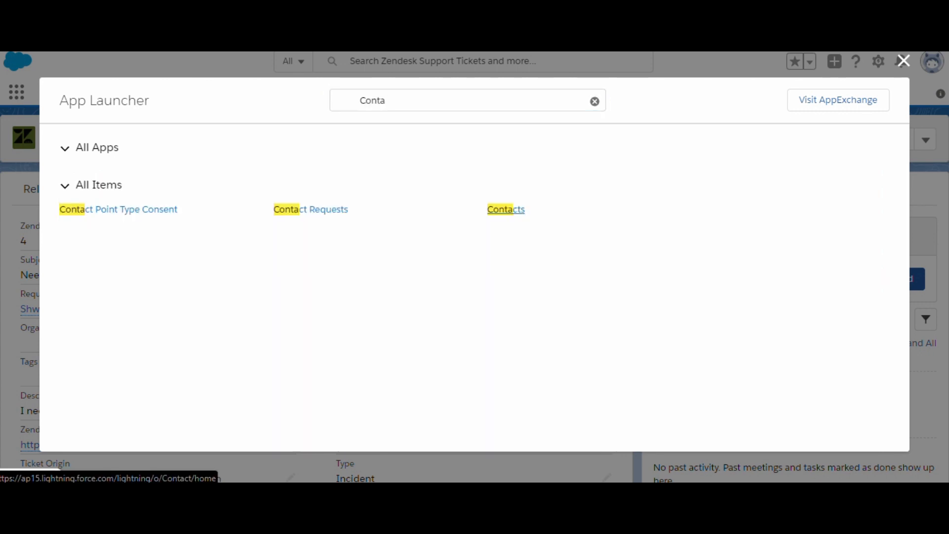
{"action": "left_click", "coordinate": [904, 60]}
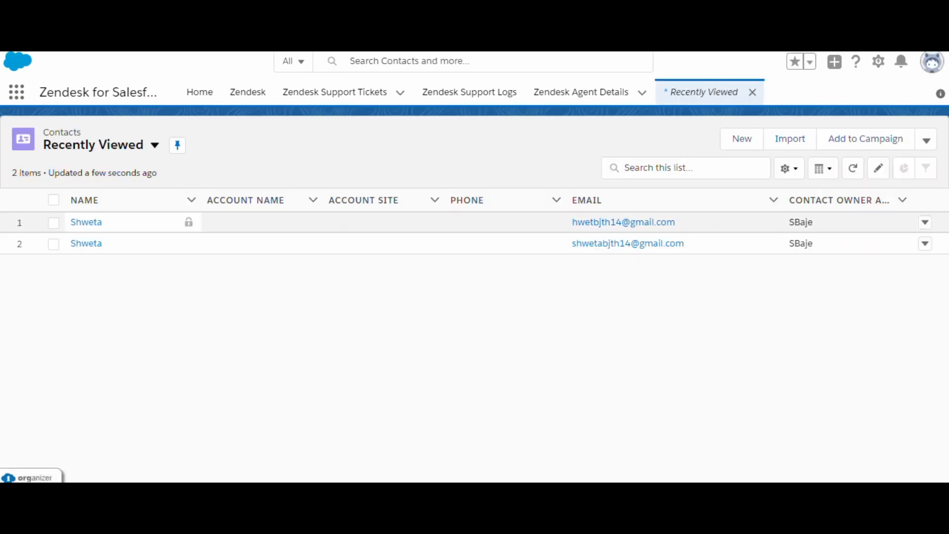
{"action": "left_click", "coordinate": [86, 222]}
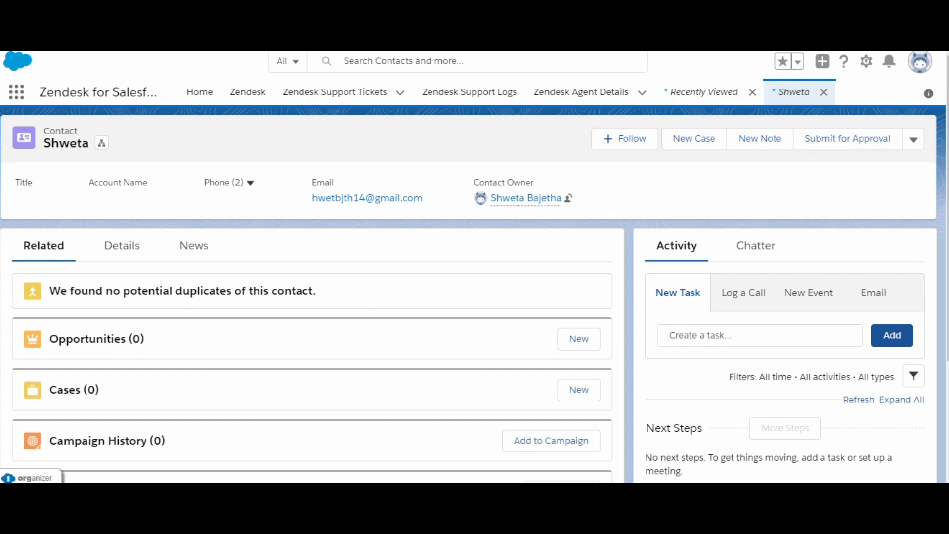
Step: Go to the Contact object's settings and open the page layout named Contact Layout for editing
{"action": "left_click", "coordinate": [866, 61]}
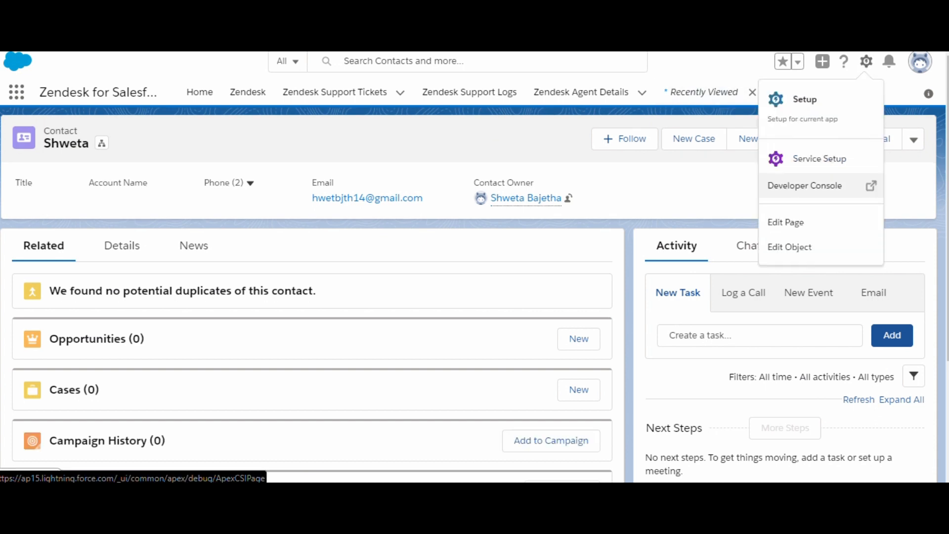
{"action": "left_click", "coordinate": [789, 247]}
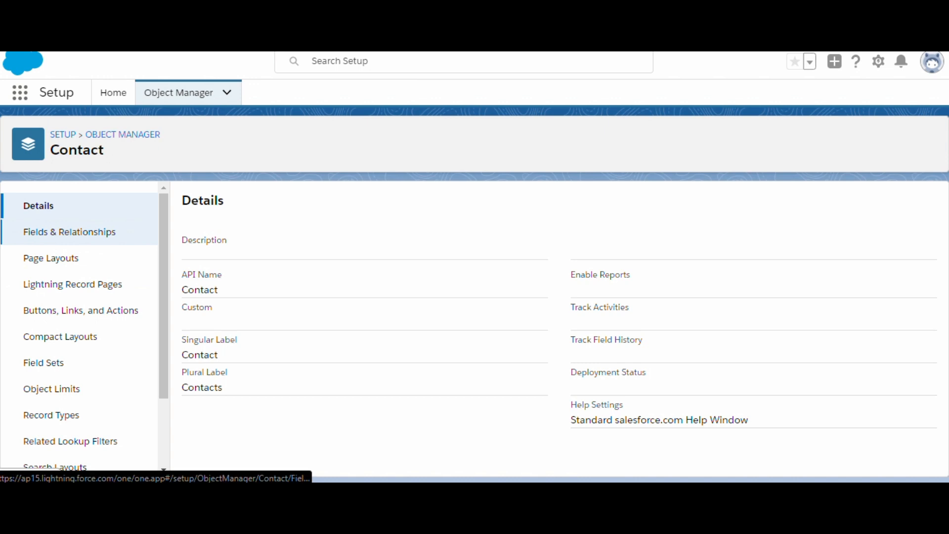
{"action": "left_click", "coordinate": [51, 258]}
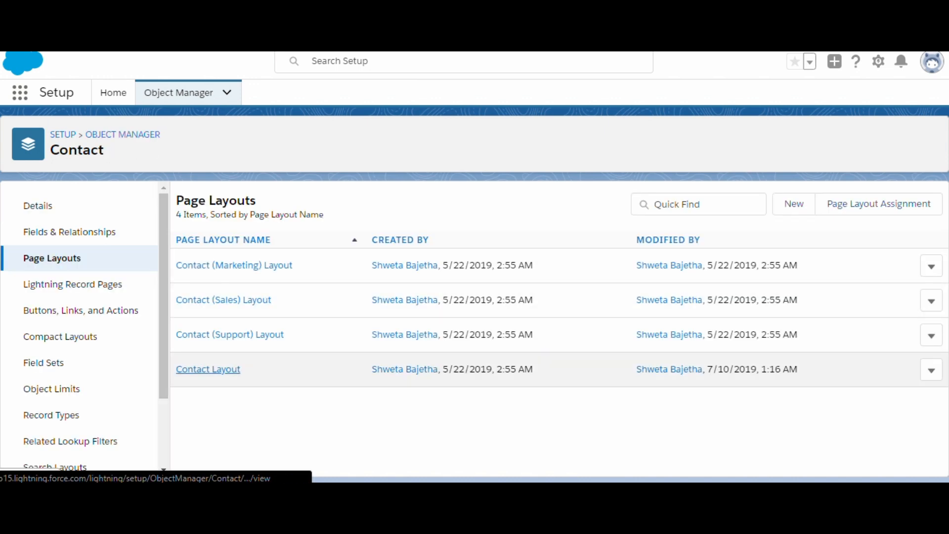
{"action": "left_click", "coordinate": [208, 369]}
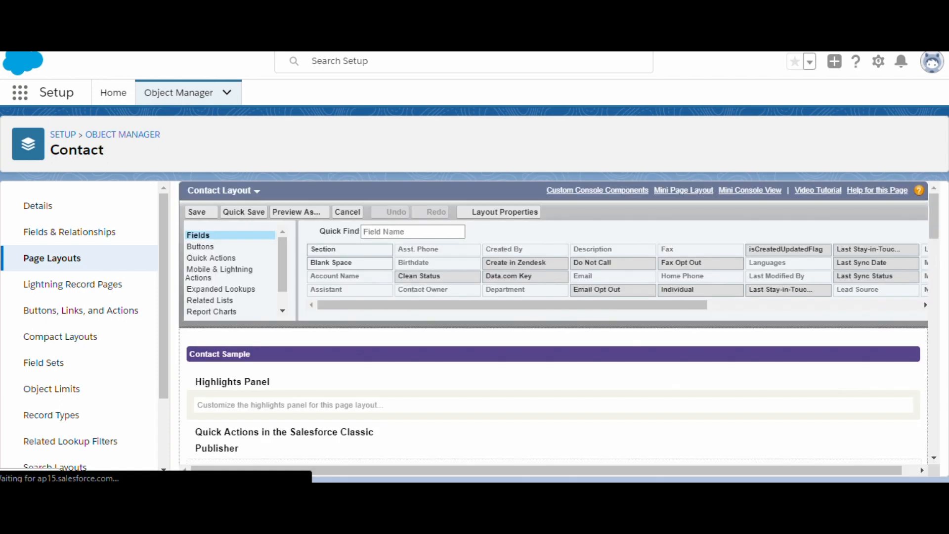
Step: Add a two-column section named "Zendesk Tickets" above Custom Links and move the ZendeskContact Visualforce page into it
{"action": "left_click", "coordinate": [220, 311]}
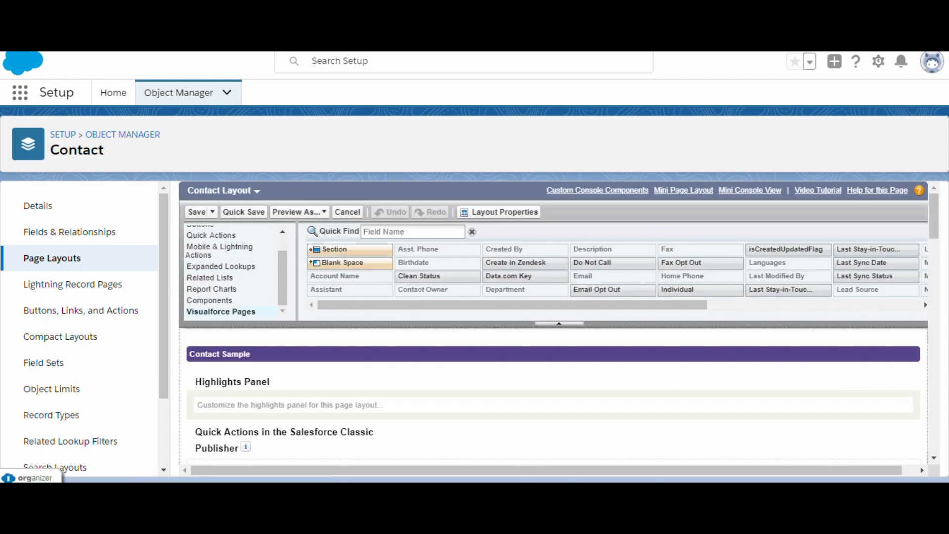
{"action": "left_click_drag", "start_coordinate": [349, 249], "coordinate": [282, 400]}
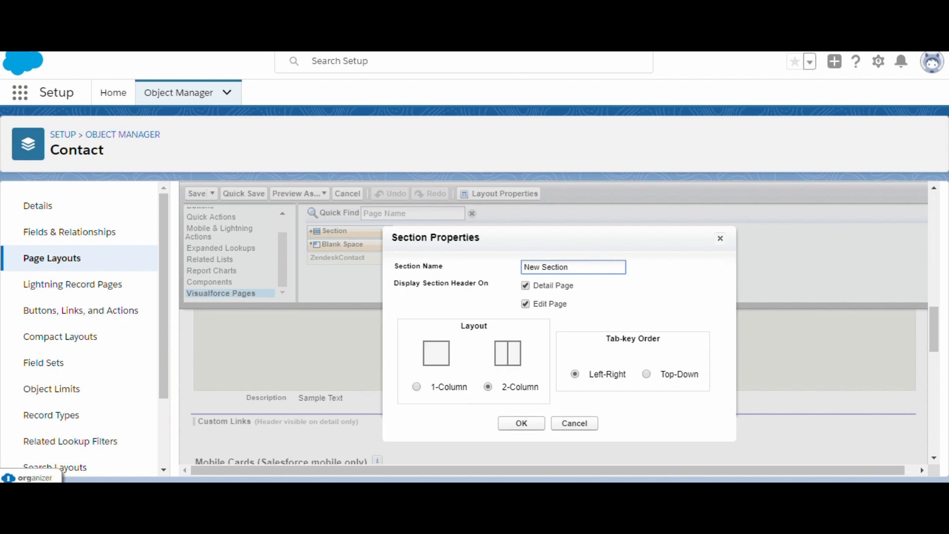
{"action": "key", "text": "ctrl+a"}
{"action": "type", "text": "Zend"}
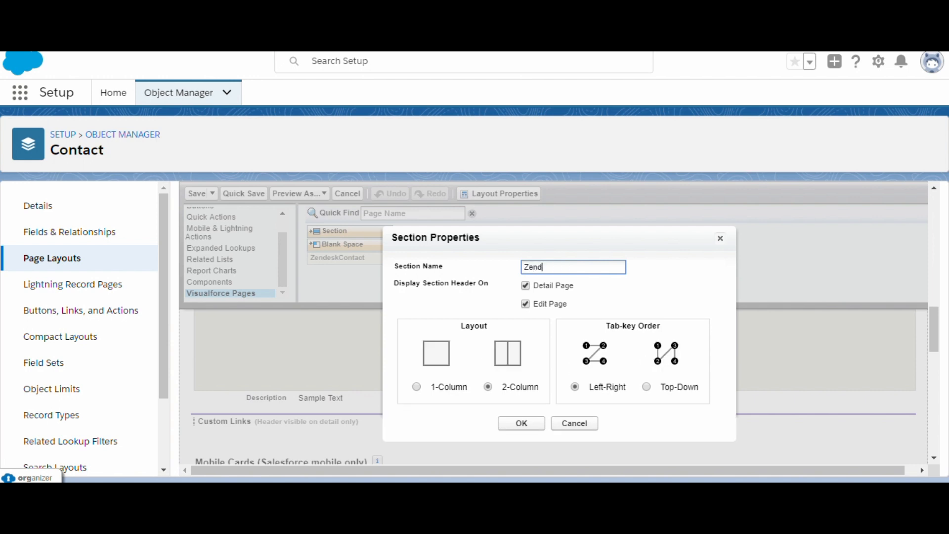
{"action": "type", "text": "esk Tickets"}
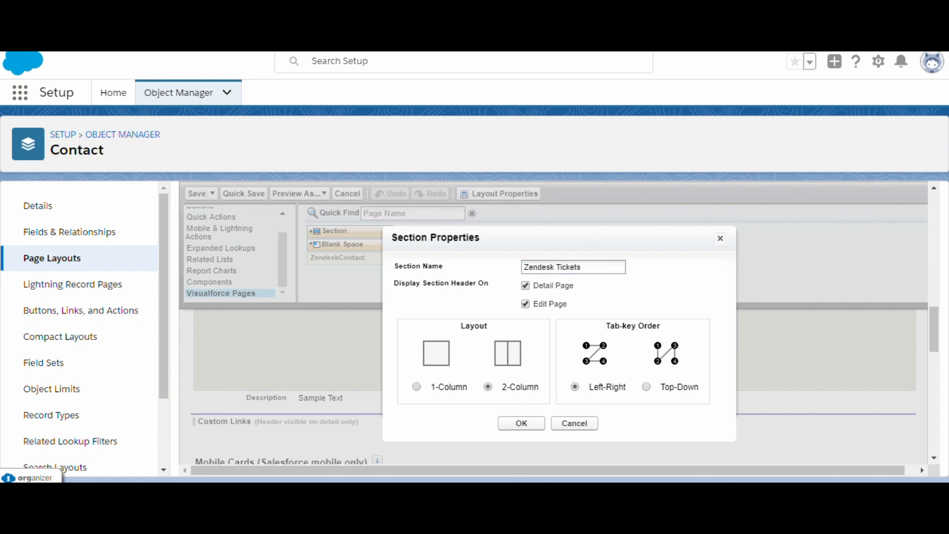
{"action": "key", "text": "Return"}
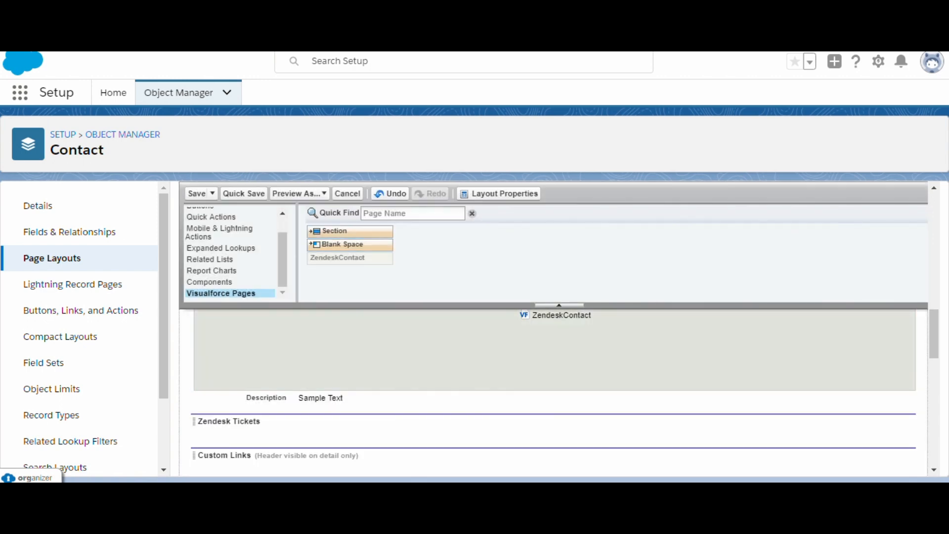
{"action": "left_click_drag", "start_coordinate": [561, 346], "coordinate": [423, 392]}
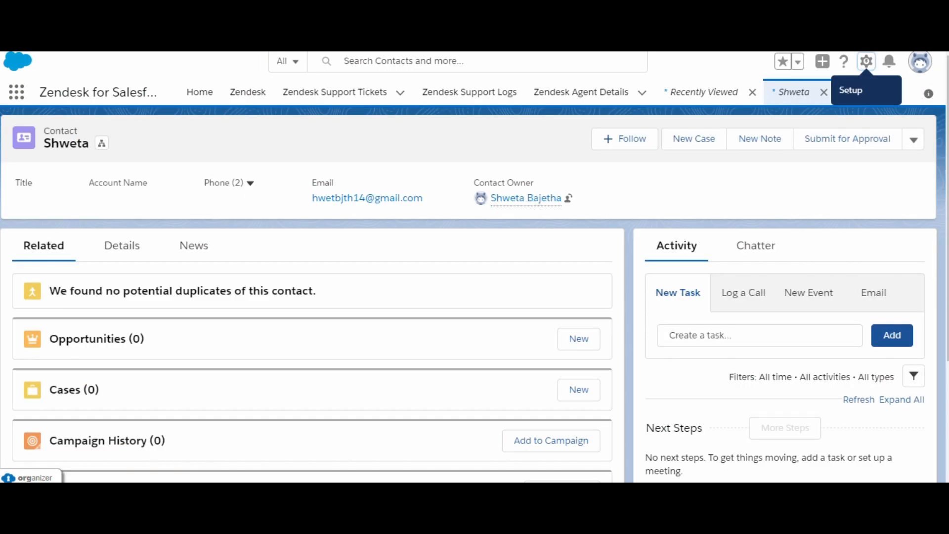
Step: Return to the contact record and view the Zendesk Tickets section in its details
{"action": "left_click", "coordinate": [866, 61]}
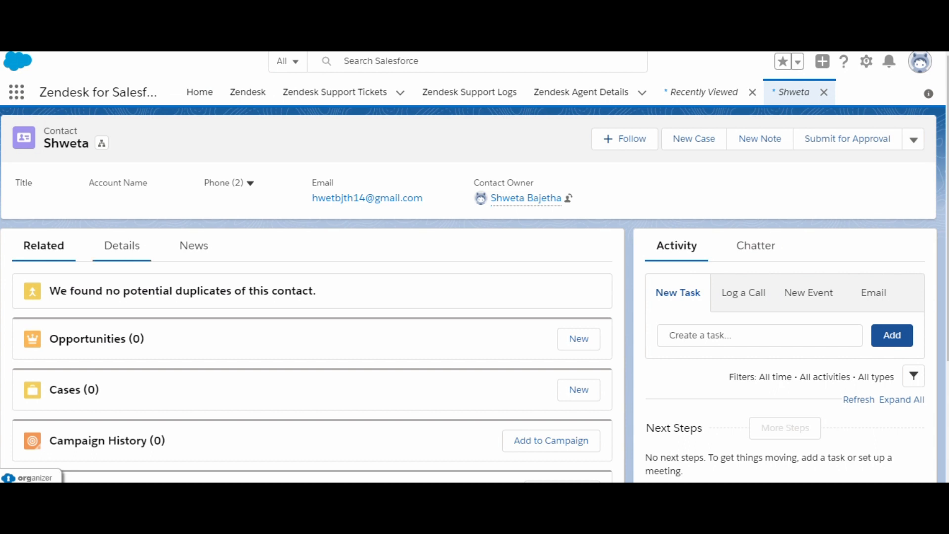
{"action": "left_click", "coordinate": [121, 246]}
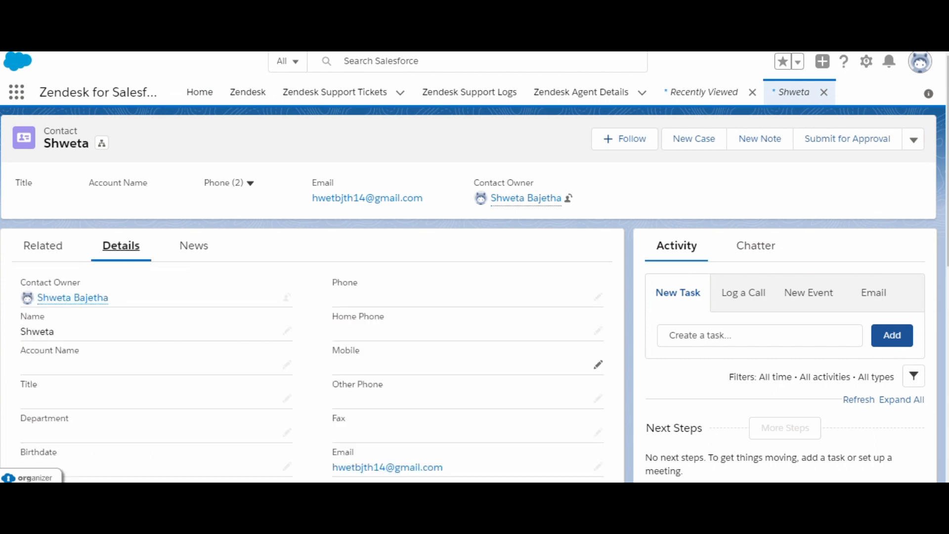
{"action": "scroll", "coordinate": [598, 365], "scroll_direction": "down", "scroll_amount": 10}
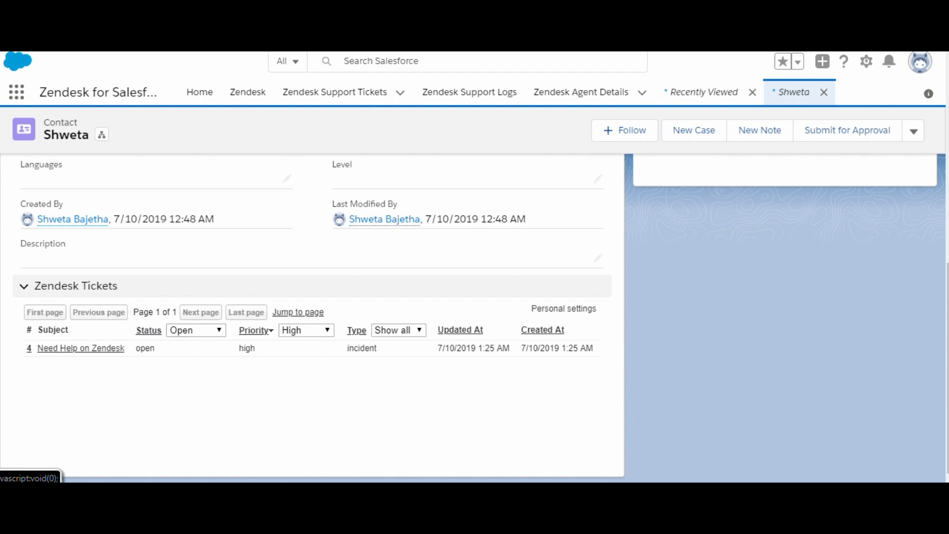
Step: Set both the status and priority filters of the contact's Zendesk Tickets list to Show all
{"action": "key", "text": "alt+Down"}
{"action": "key", "text": "Up"}
{"action": "key", "text": "Up"}
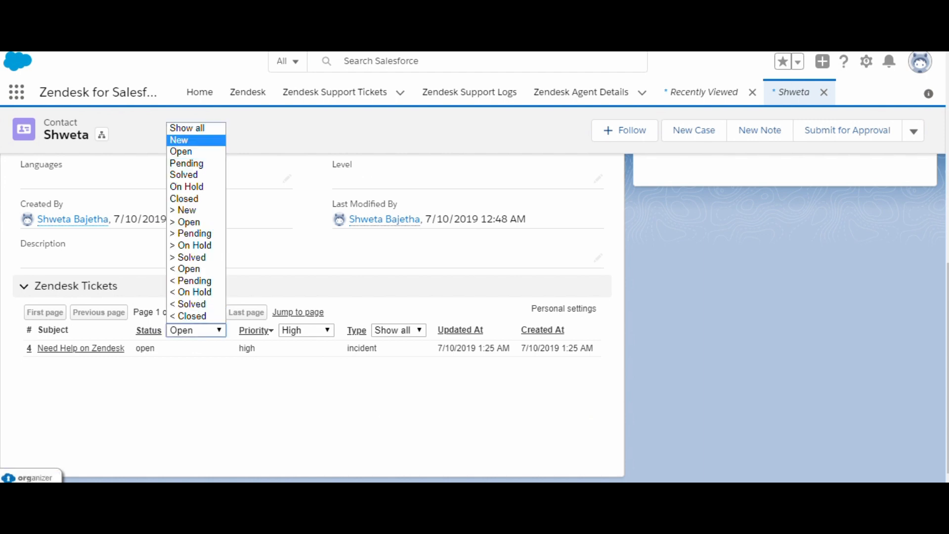
{"action": "key", "text": "Return"}
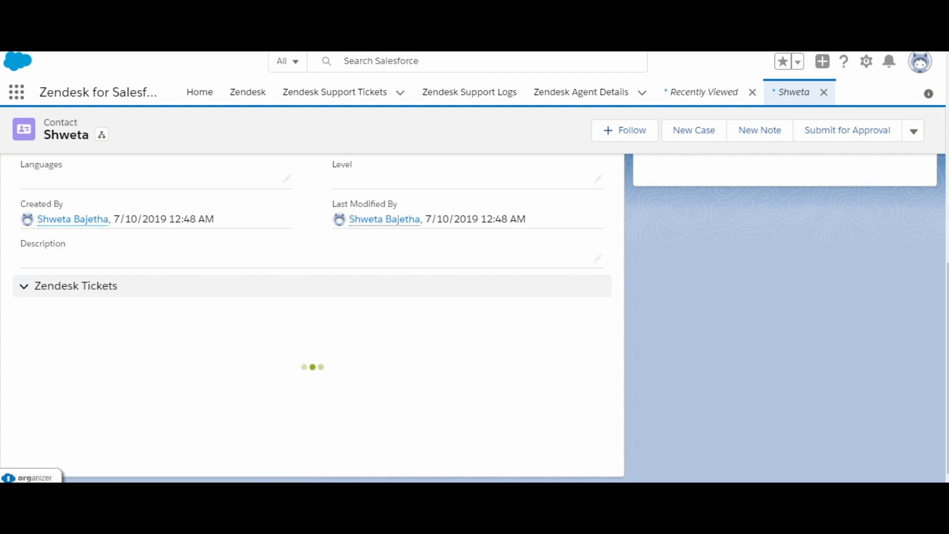
{"action": "key", "text": "Tab"}
{"action": "key", "text": "Tab"}
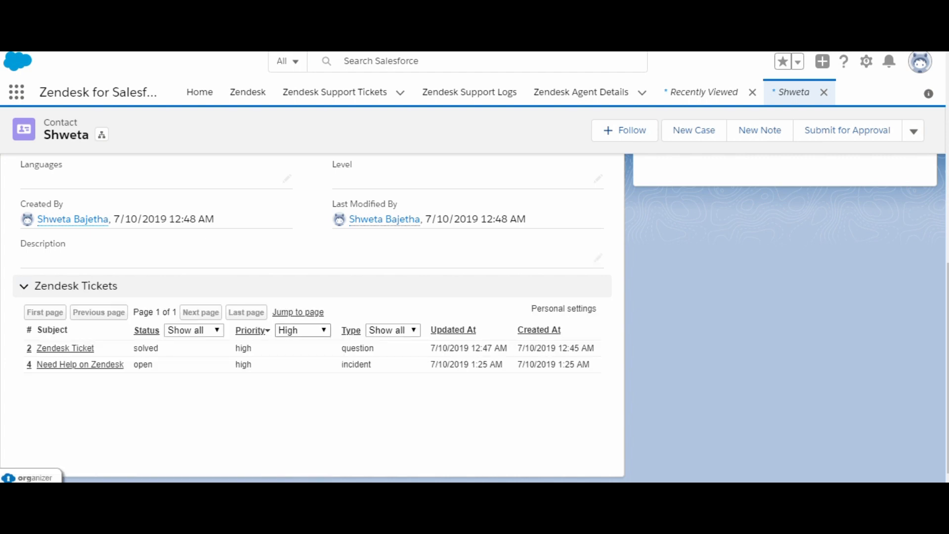
{"action": "key", "text": "alt+Down"}
{"action": "key", "text": "Up"}
{"action": "key", "text": "Up"}
{"action": "key", "text": "Up"}
{"action": "key", "text": "Return"}
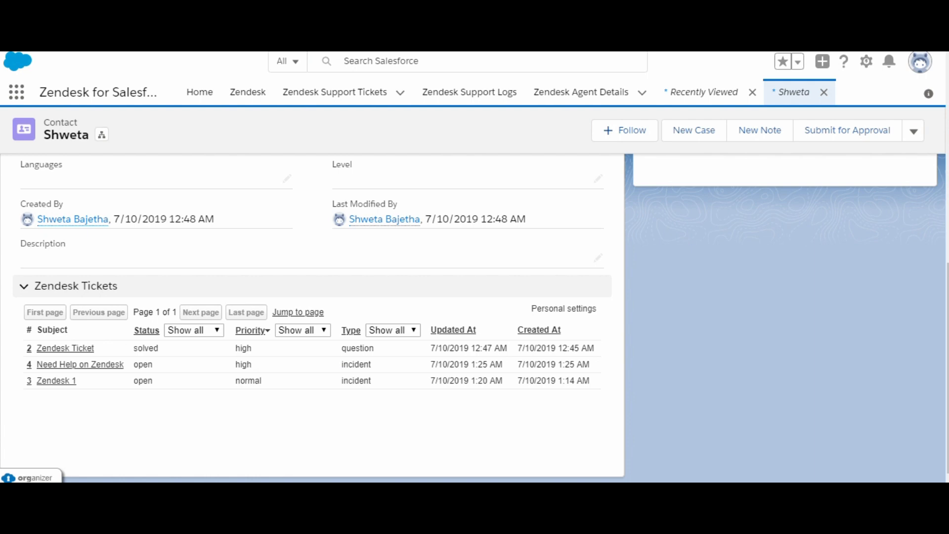
Step: Review the contact's detail fields together with the tickets listed in its Zendesk Tickets section
{"action": "scroll", "coordinate": [312, 316], "scroll_direction": "up", "scroll_amount": 3}
{"action": "scroll", "coordinate": [311, 316], "scroll_direction": "down", "scroll_amount": 3}
{"action": "scroll", "coordinate": [312, 316], "scroll_direction": "up", "scroll_amount": 3}
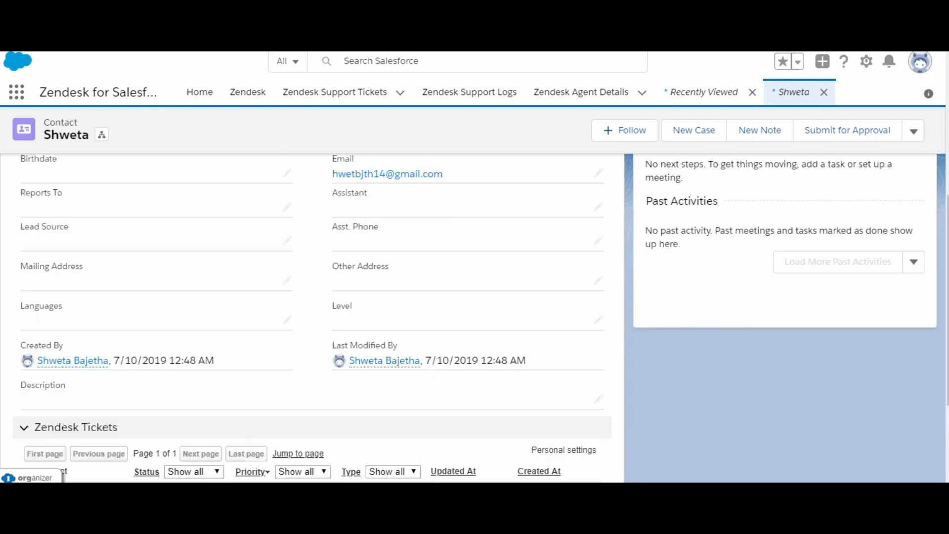
{"action": "scroll", "coordinate": [445, 341], "scroll_direction": "up", "scroll_amount": 3}
{"action": "scroll", "coordinate": [445, 346], "scroll_direction": "down", "scroll_amount": 5}
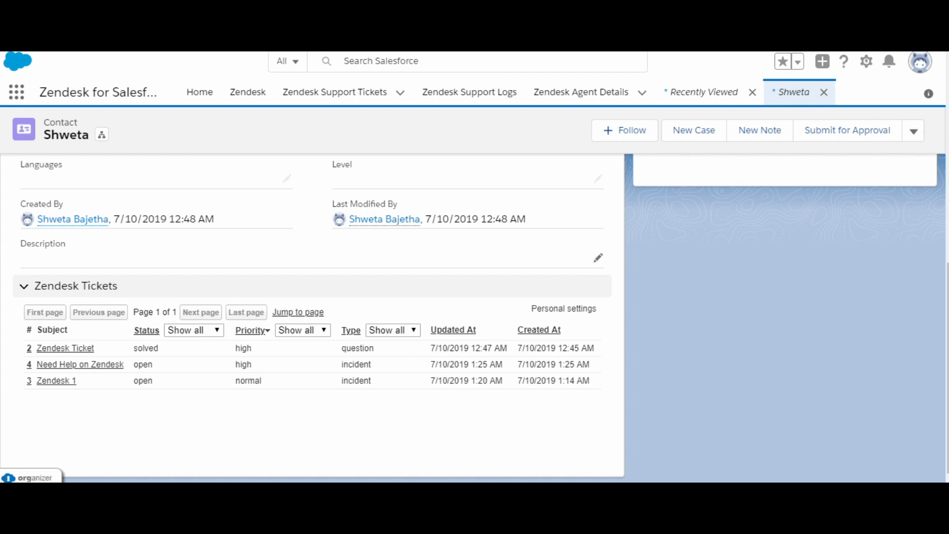
{"action": "scroll", "coordinate": [598, 257], "scroll_direction": "up", "scroll_amount": 4}
{"action": "scroll", "coordinate": [598, 257], "scroll_direction": "up", "scroll_amount": 4}
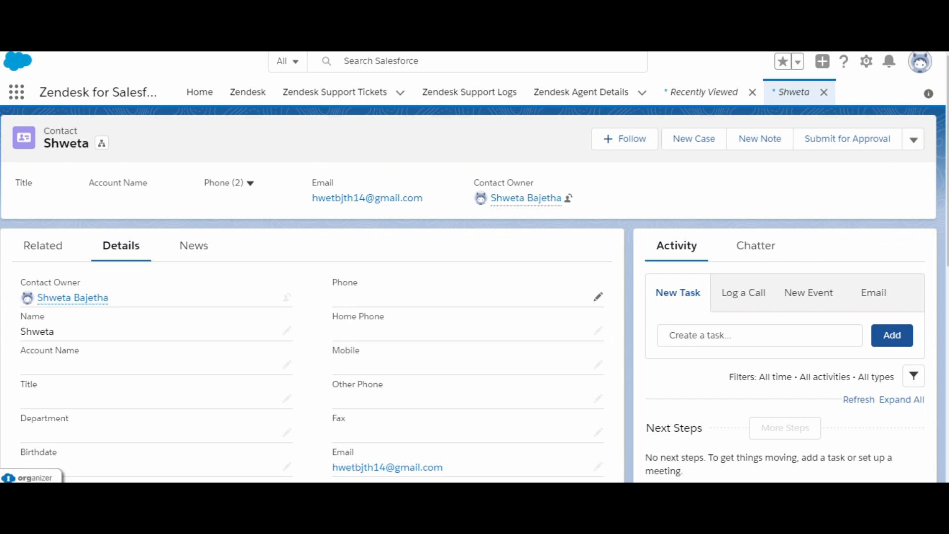
{"action": "scroll", "coordinate": [598, 296], "scroll_direction": "down", "scroll_amount": 8}
{"action": "scroll", "coordinate": [598, 296], "scroll_direction": "up", "scroll_amount": 4}
{"action": "scroll", "coordinate": [598, 297], "scroll_direction": "up", "scroll_amount": 4}
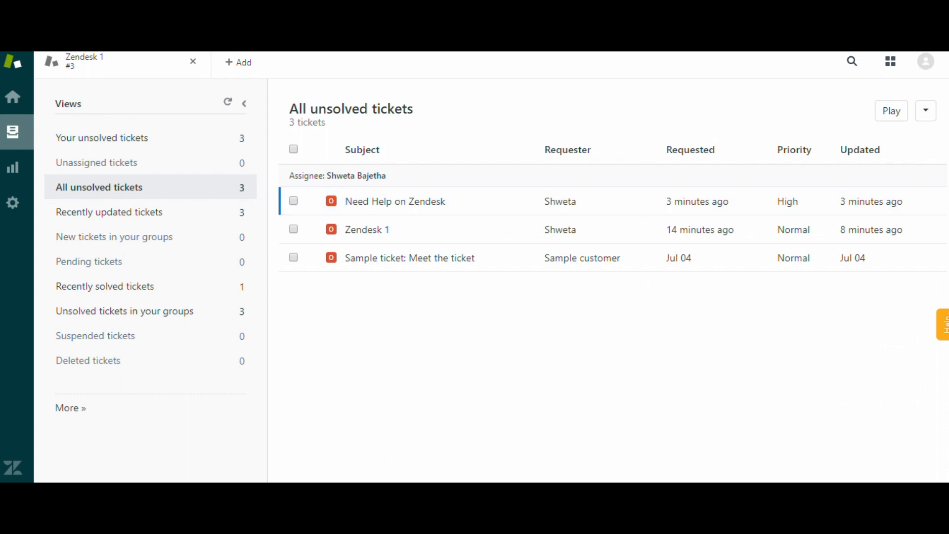
Step: Switch to Zendesk and start a new ticket with the synced contact as requester
{"action": "left_click", "coordinate": [238, 61]}
{"action": "left_click", "coordinate": [236, 125]}
{"action": "left_click", "coordinate": [149, 184]}
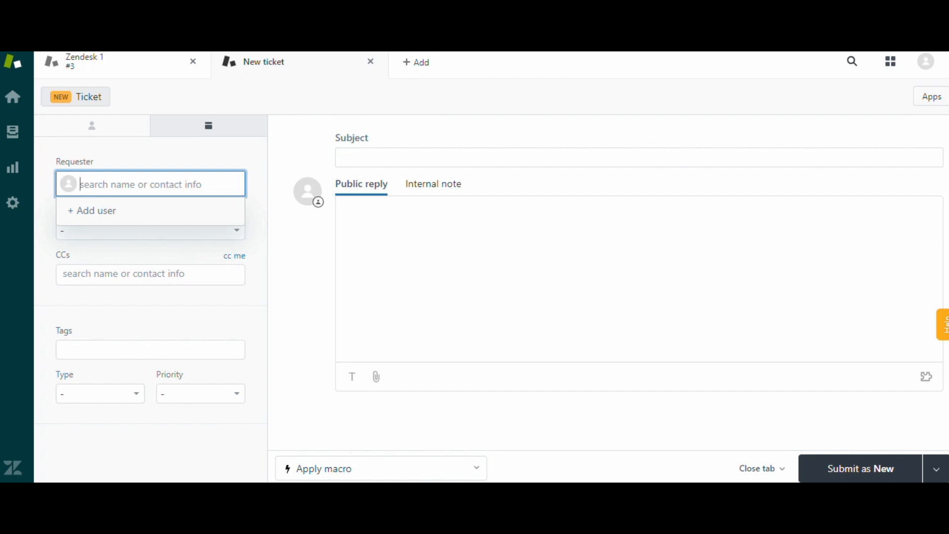
{"action": "type", "text": "Sh"}
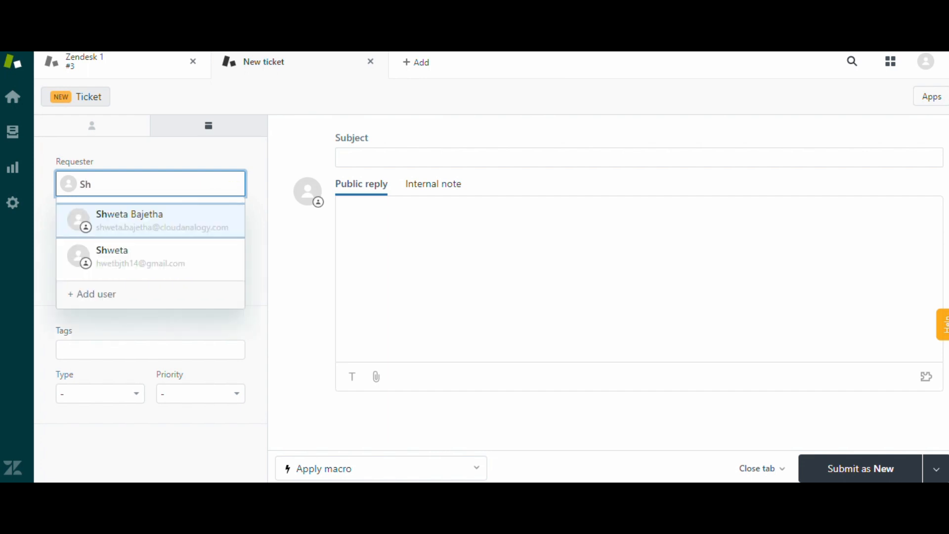
{"action": "key", "text": "Return"}
Step: Assign the new ticket to the Support group
{"action": "key", "text": "Tab"}
{"action": "key", "text": "Return"}
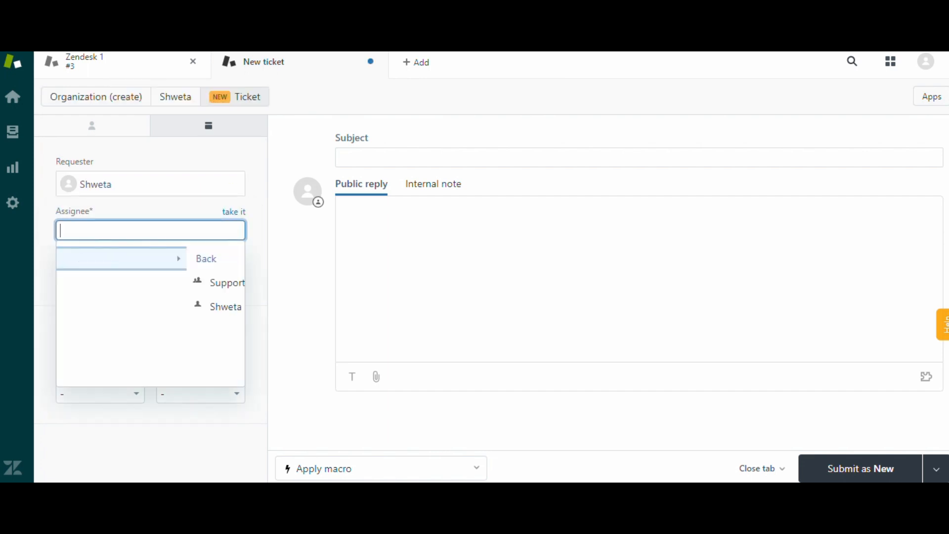
{"action": "key", "text": "Down"}
{"action": "key", "text": "Up"}
{"action": "key", "text": "Up"}
{"action": "key", "text": "Return"}
{"action": "key", "text": "Down"}
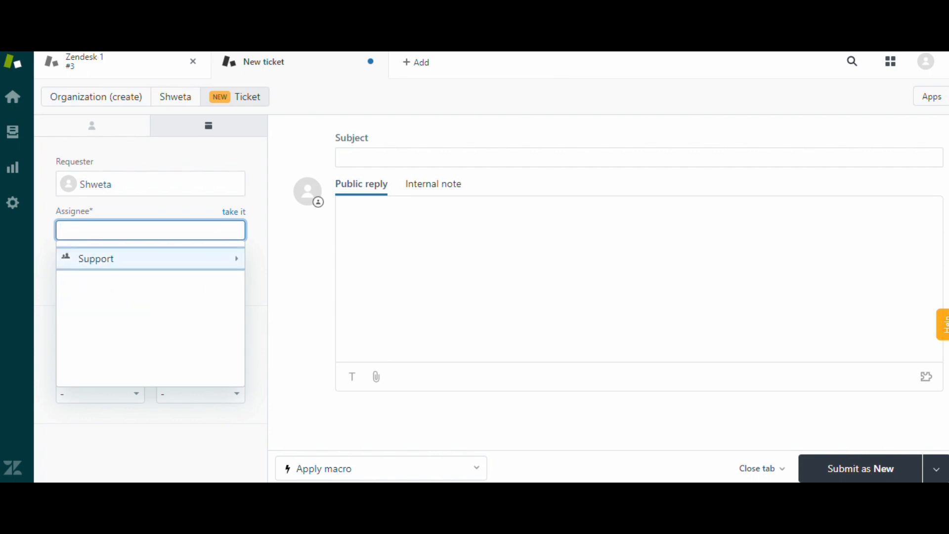
{"action": "key", "text": "Return"}
{"action": "key", "text": "Down"}
{"action": "key", "text": "Return"}
{"action": "key", "text": "Tab"}
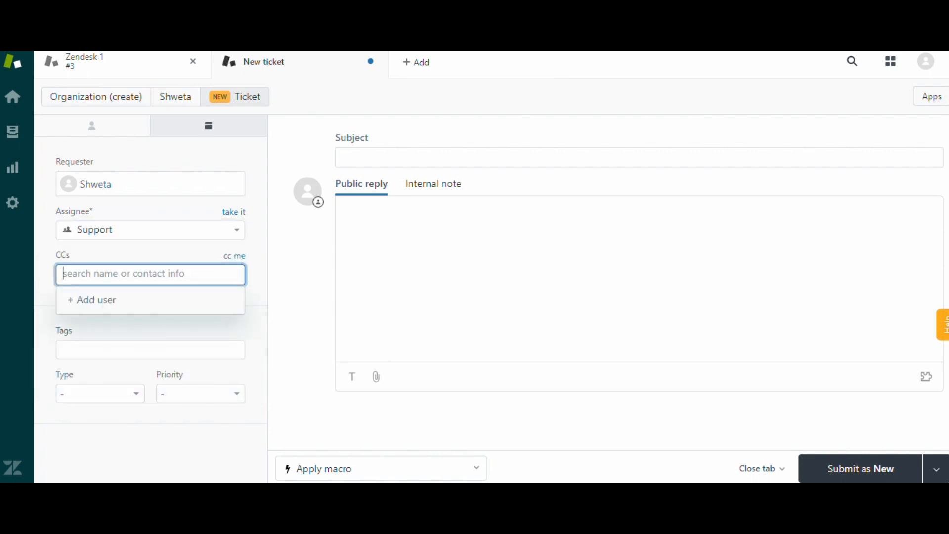
Step: Set the Support group's ticket to type Task with Normal priority
{"action": "key", "text": "Tab"}
{"action": "key", "text": "Tab"}
{"action": "key", "text": "Return"}
{"action": "key", "text": "Down"}
{"action": "key", "text": "Down"}
{"action": "key", "text": "Down"}
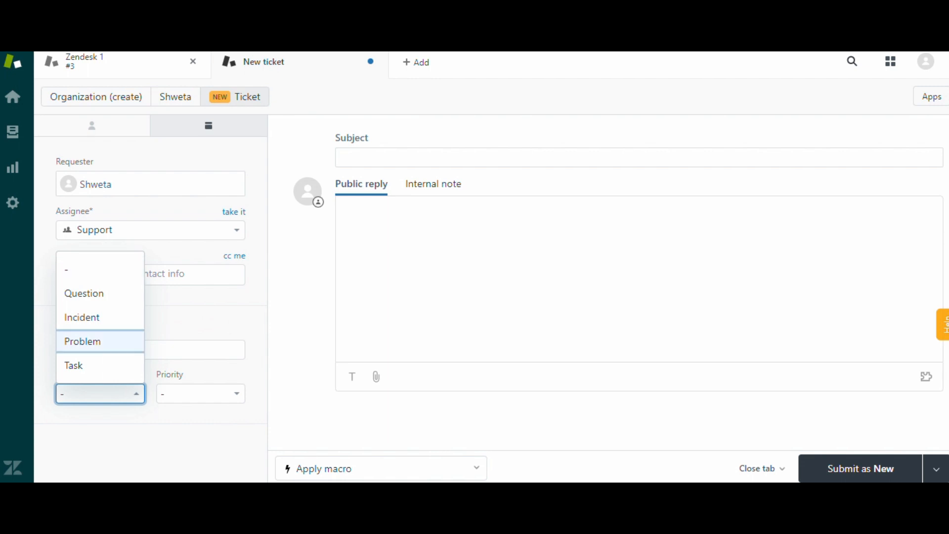
{"action": "key", "text": "Down"}
{"action": "key", "text": "Return"}
{"action": "key", "text": "Tab"}
{"action": "key", "text": "Return"}
{"action": "key", "text": "Down"}
{"action": "key", "text": "Down"}
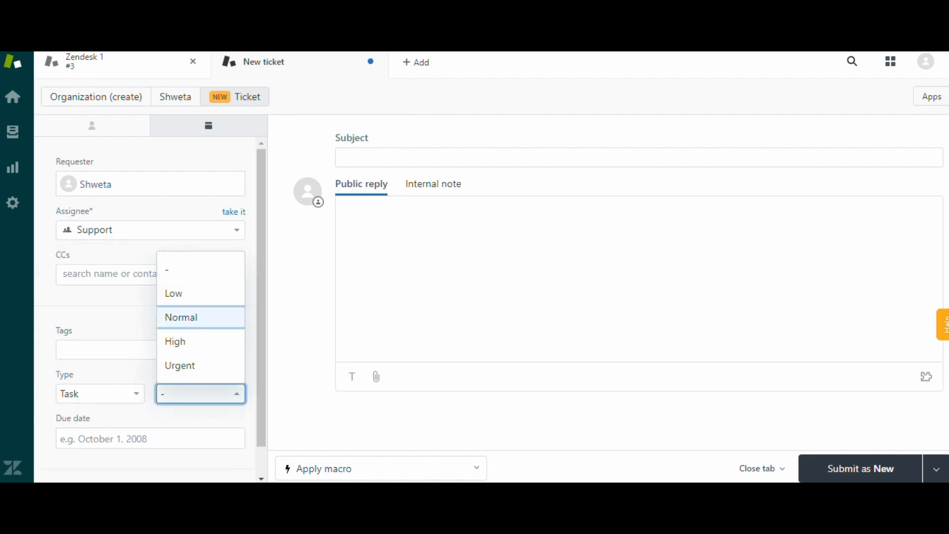
{"action": "key", "text": "Return"}
Step: Enter "Need help on a Product" as both the subject and the public reply, and submit the ticket
{"action": "left_click", "coordinate": [342, 157]}
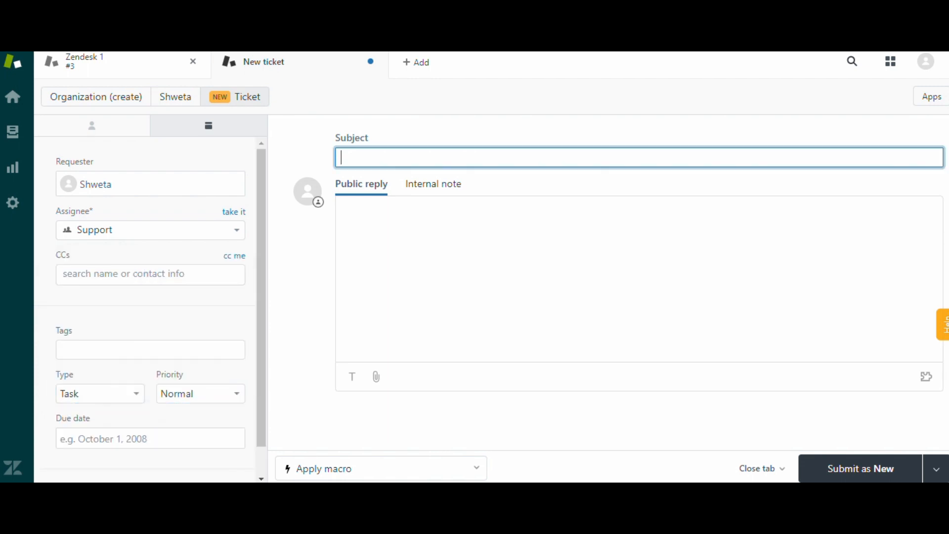
{"action": "type", "text": "Need help o"}
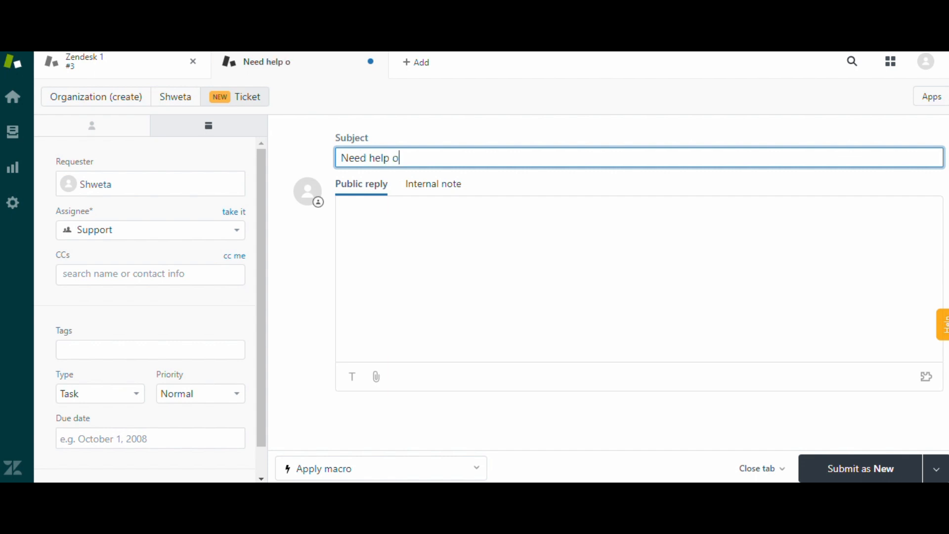
{"action": "type", "text": "n a Produc"}
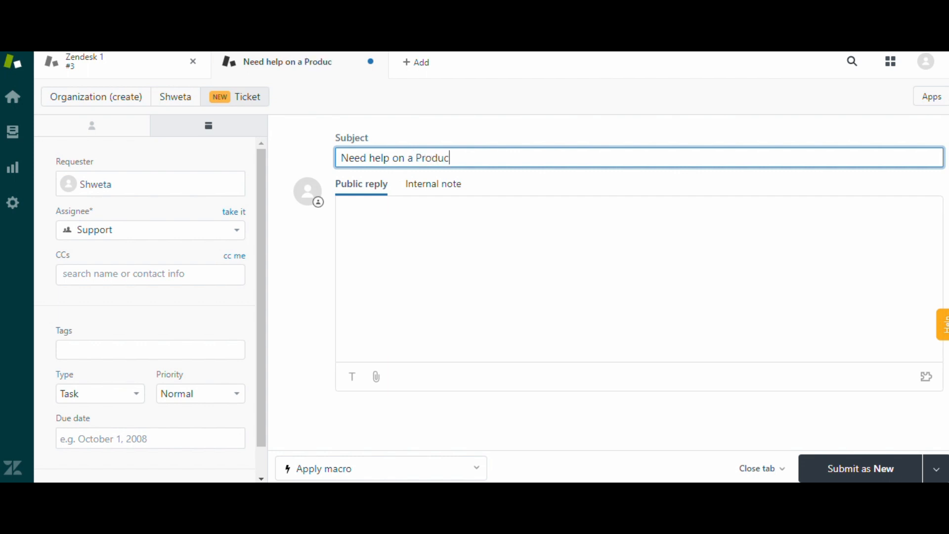
{"action": "type", "text": "t"}
{"action": "triple_click", "coordinate": [438, 158]}
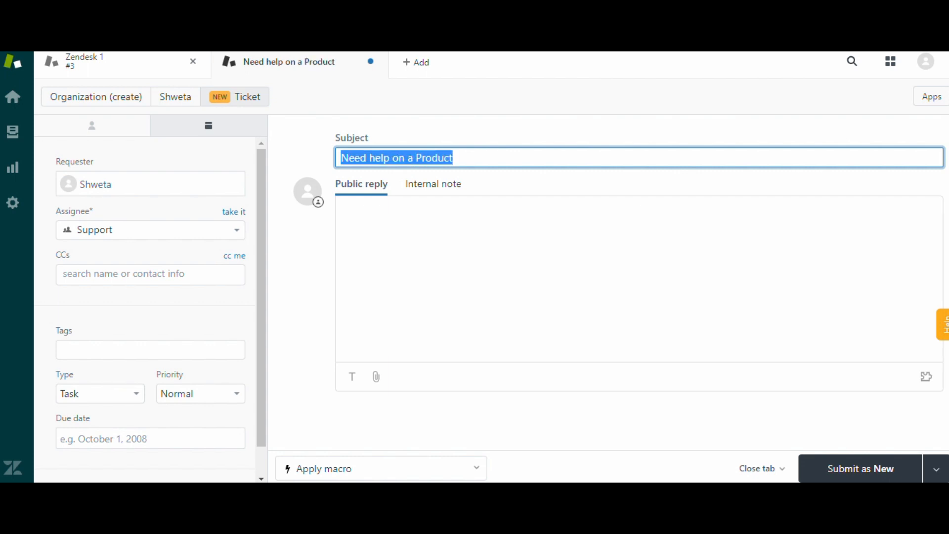
{"action": "key", "text": "ctrl+c"}
{"action": "left_click", "coordinate": [346, 210]}
{"action": "key", "text": "ctrl+v"}
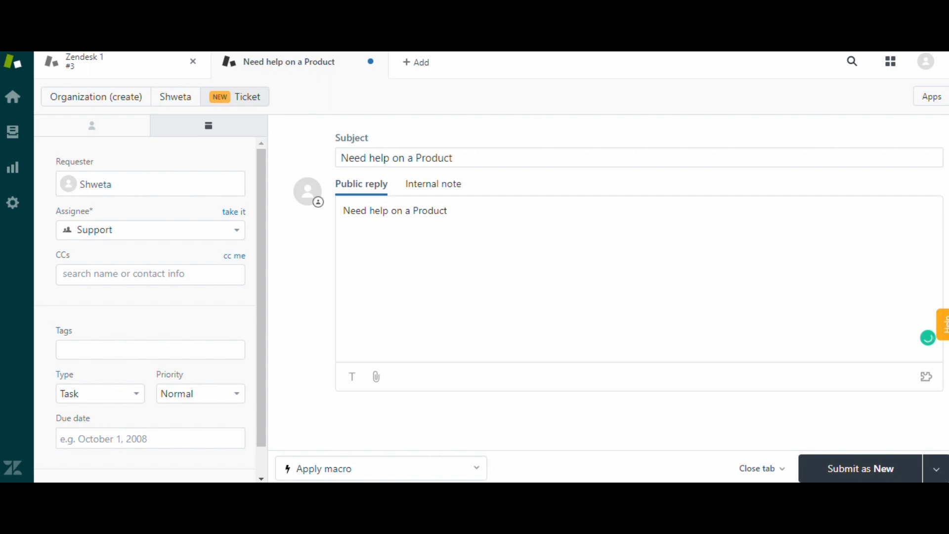
{"action": "key", "text": "ctrl+alt+s"}
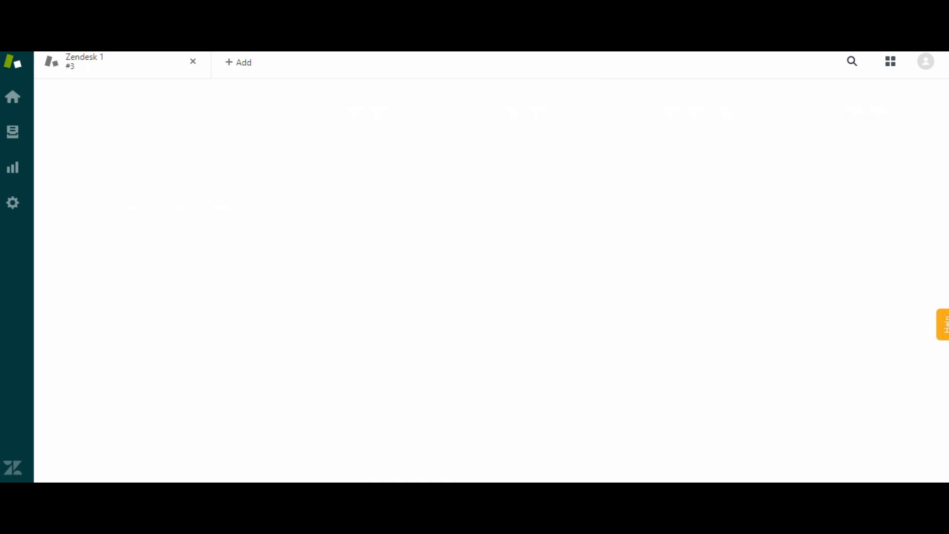
Step: Start another new ticket with the same contact as requester, closing the open Zendesk 1 ticket
{"action": "left_click", "coordinate": [238, 62]}
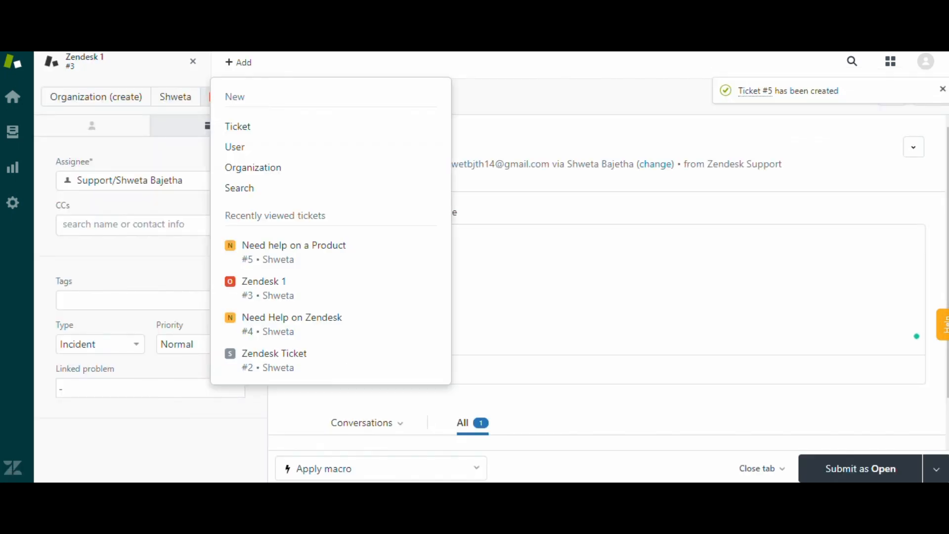
{"action": "left_click", "coordinate": [237, 125]}
{"action": "left_click", "coordinate": [193, 61]}
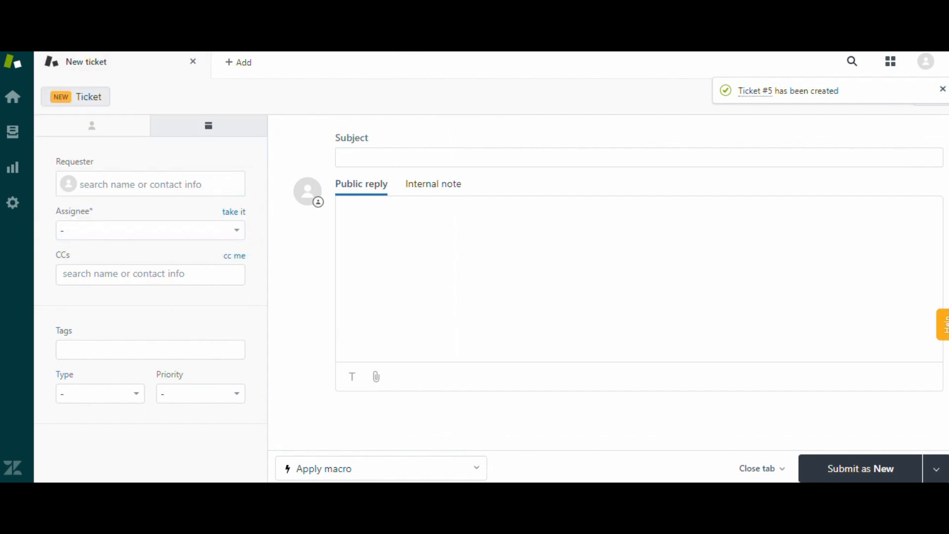
{"action": "left_click", "coordinate": [148, 184]}
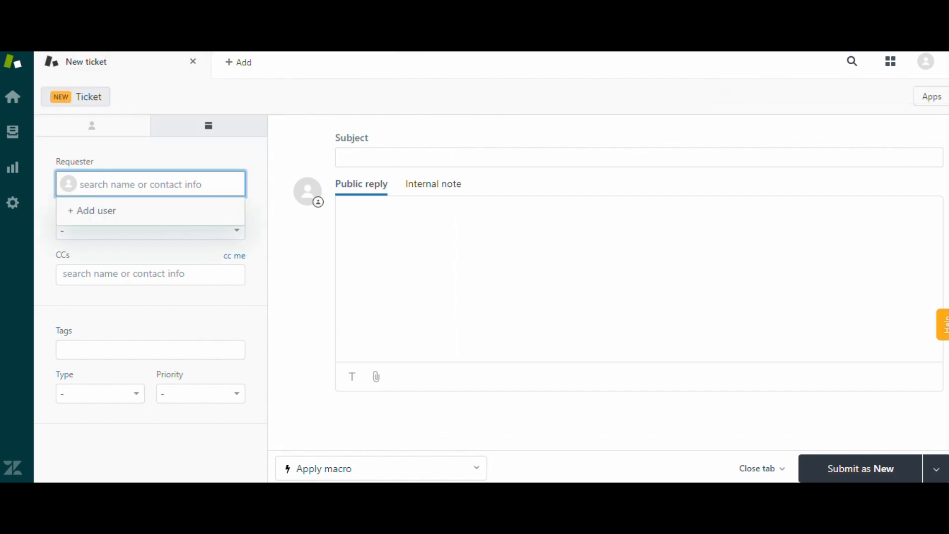
{"action": "type", "text": "Shweta"}
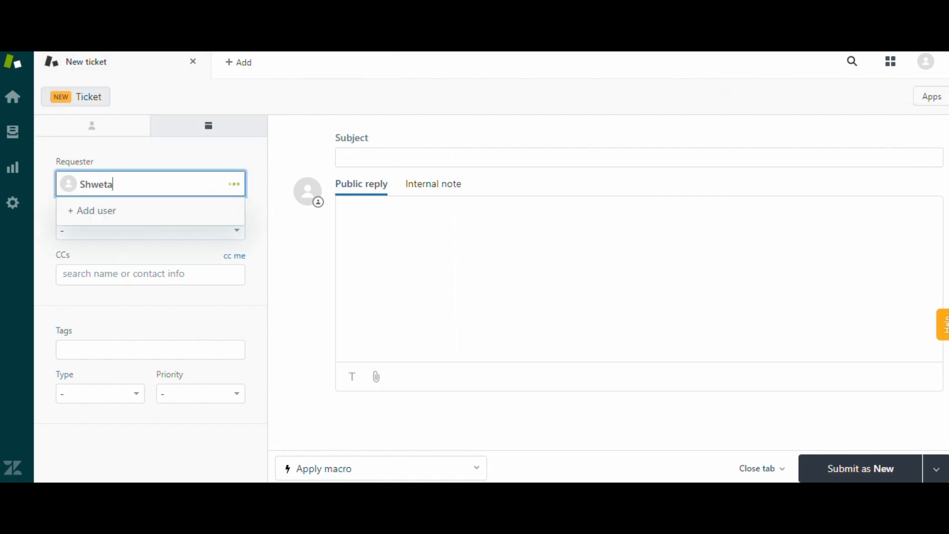
{"action": "key", "text": "Down"}
{"action": "key", "text": "Down"}
{"action": "key", "text": "Return"}
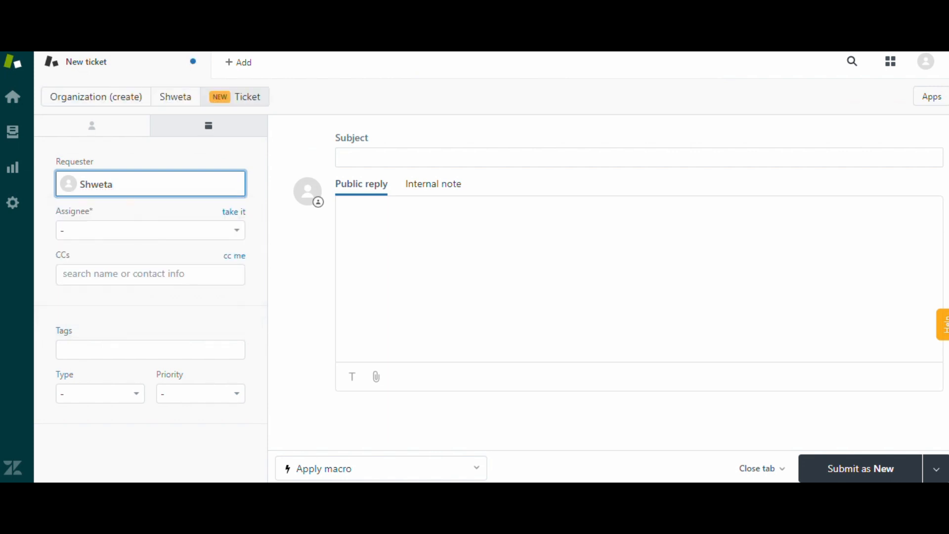
Step: Assign the second ticket to the agent listed within the Support group
{"action": "key", "text": "Tab"}
{"action": "key", "text": "Return"}
{"action": "key", "text": "Down"}
{"action": "key", "text": "Down"}
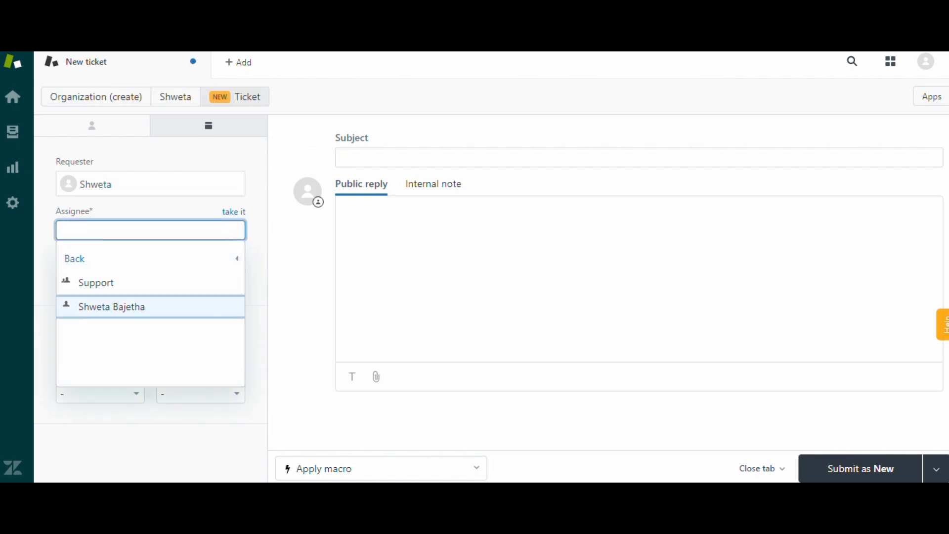
{"action": "key", "text": "Return"}
Step: Set the second ticket's type to Question and its priority to Low
{"action": "key", "text": "Tab"}
{"action": "key", "text": "Tab"}
{"action": "key", "text": "Tab"}
{"action": "key", "text": "Return"}
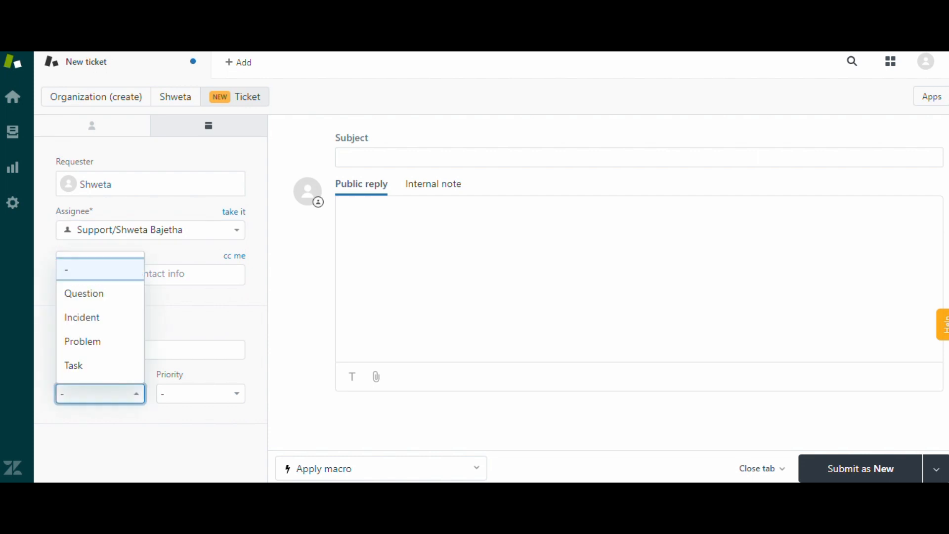
{"action": "key", "text": "Up"}
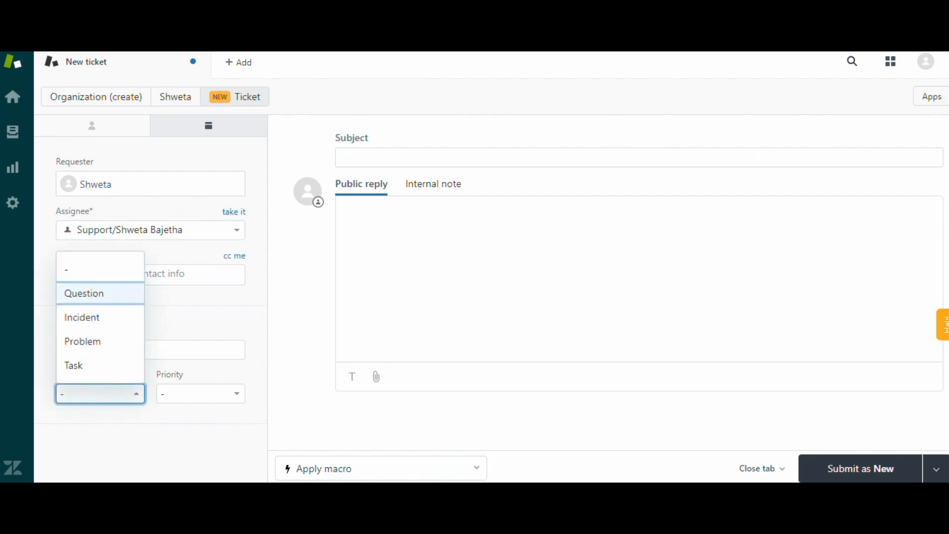
{"action": "key", "text": "Return"}
{"action": "key", "text": "Tab"}
{"action": "key", "text": "Return"}
{"action": "key", "text": "Down"}
{"action": "key", "text": "Down"}
{"action": "key", "text": "Up"}
{"action": "key", "text": "Return"}
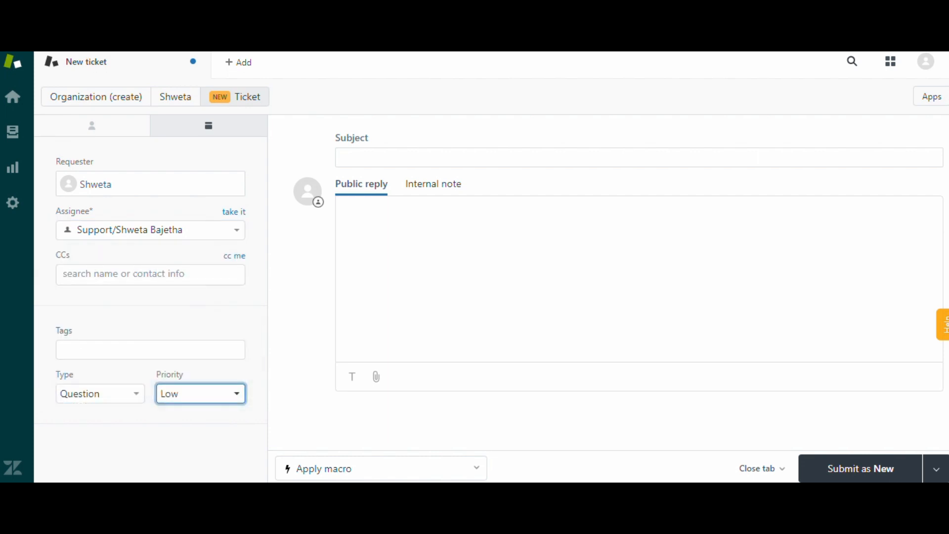
Step: Enter "Need help on Zomato" as both the subject and the public reply, and submit the ticket
{"action": "left_click", "coordinate": [341, 158]}
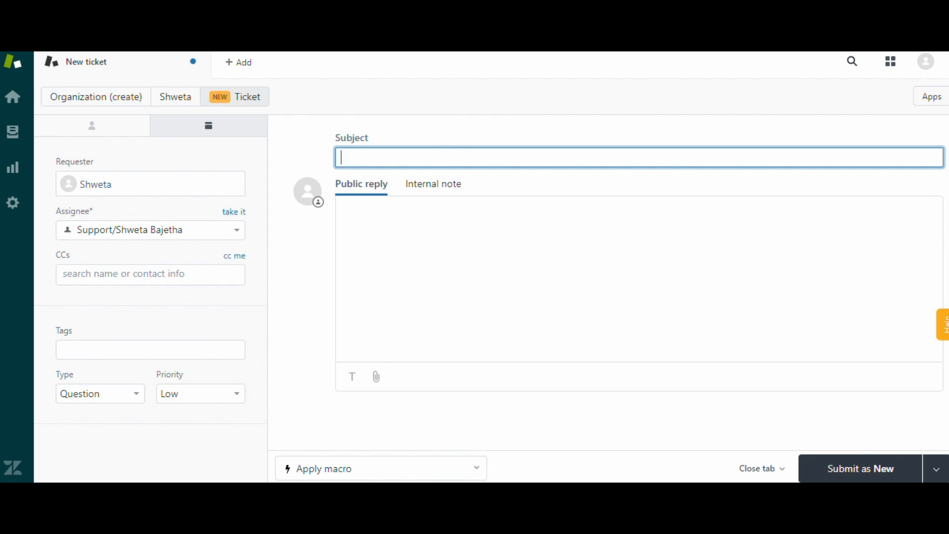
{"action": "type", "text": "Need help on"}
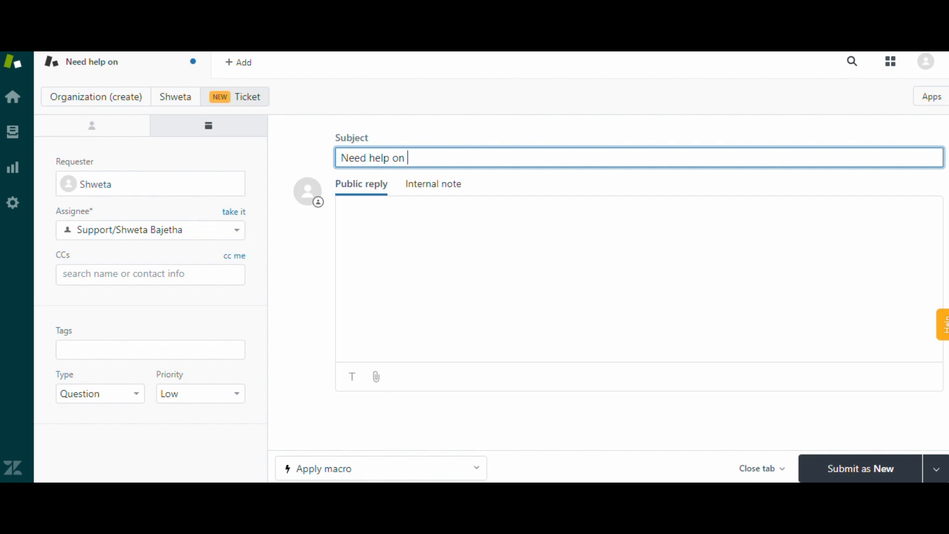
{"action": "type", "text": "Zomato"}
{"action": "key", "text": "ctrl+shift+Left"}
{"action": "key", "text": "shift+Home"}
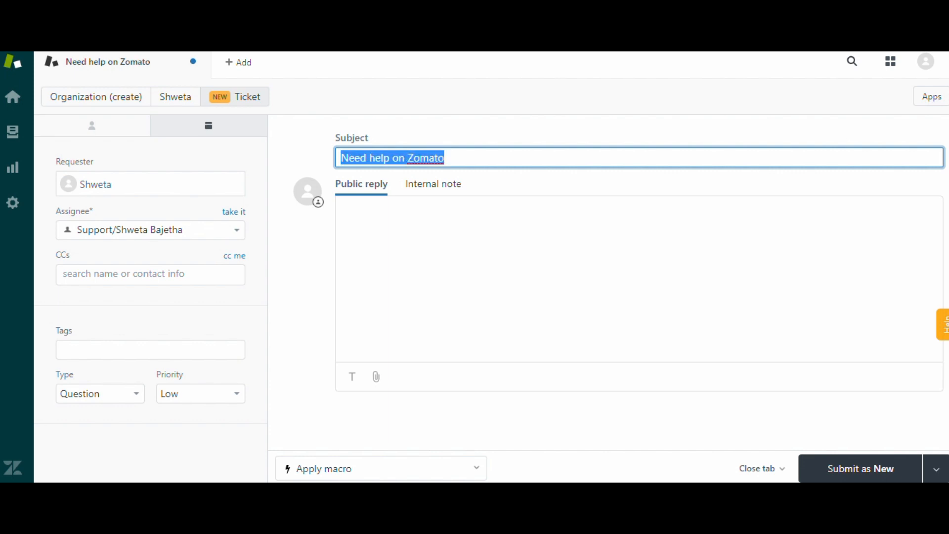
{"action": "key", "text": "ctrl+c"}
{"action": "left_click", "coordinate": [343, 210]}
{"action": "key", "text": "ctrl+v"}
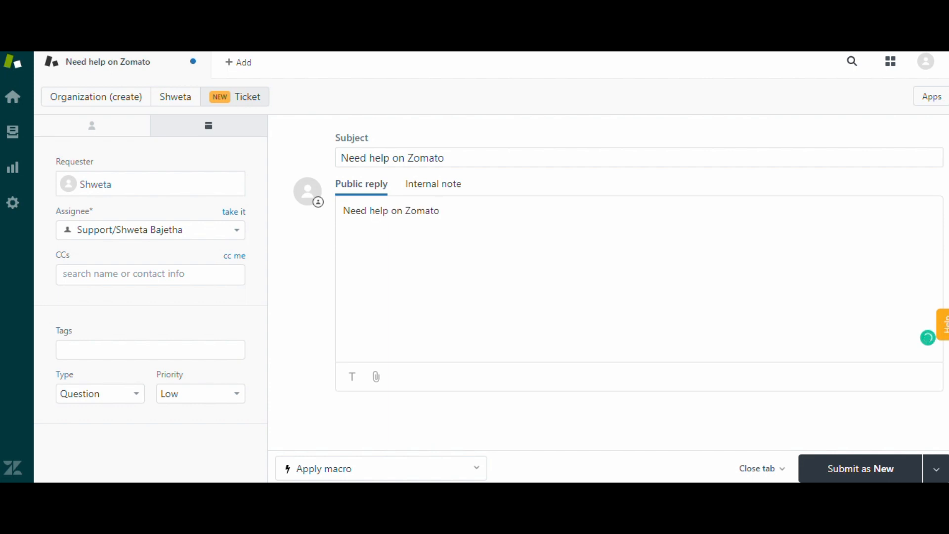
{"action": "key", "text": "ctrl+alt+s"}
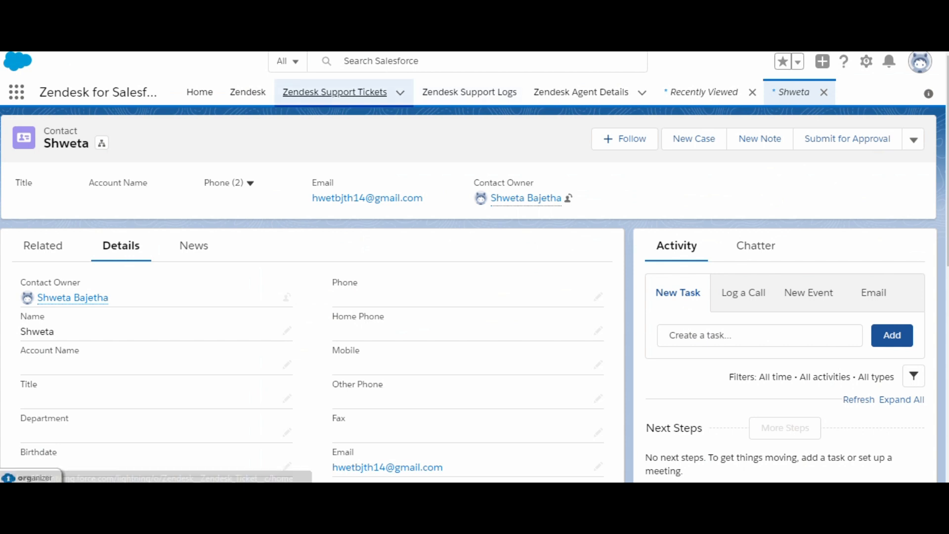
Step: Switch to Salesforce, review the details of Zendesk Support Ticket 6, and return to the Zendesk Support Tickets list
{"action": "left_click", "coordinate": [335, 92]}
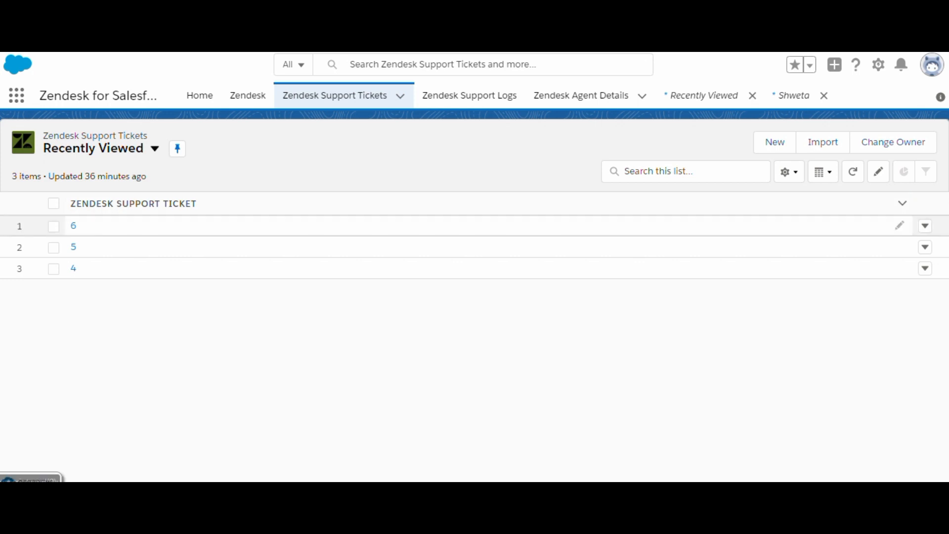
{"action": "left_click", "coordinate": [73, 225]}
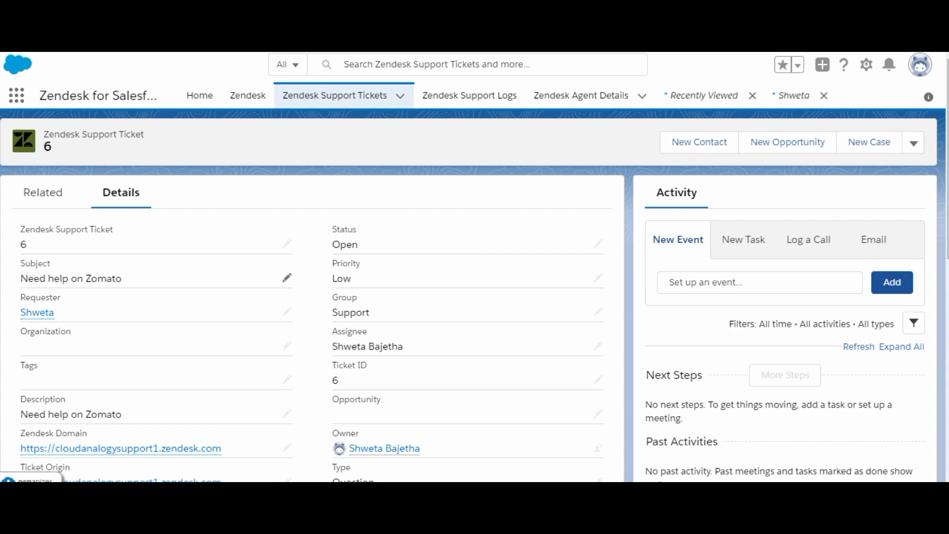
{"action": "scroll", "coordinate": [287, 277], "scroll_direction": "down", "scroll_amount": 10}
{"action": "scroll", "coordinate": [287, 277], "scroll_direction": "up", "scroll_amount": 7}
{"action": "scroll", "coordinate": [286, 277], "scroll_direction": "up", "scroll_amount": 3}
{"action": "key", "text": "alt+Left"}
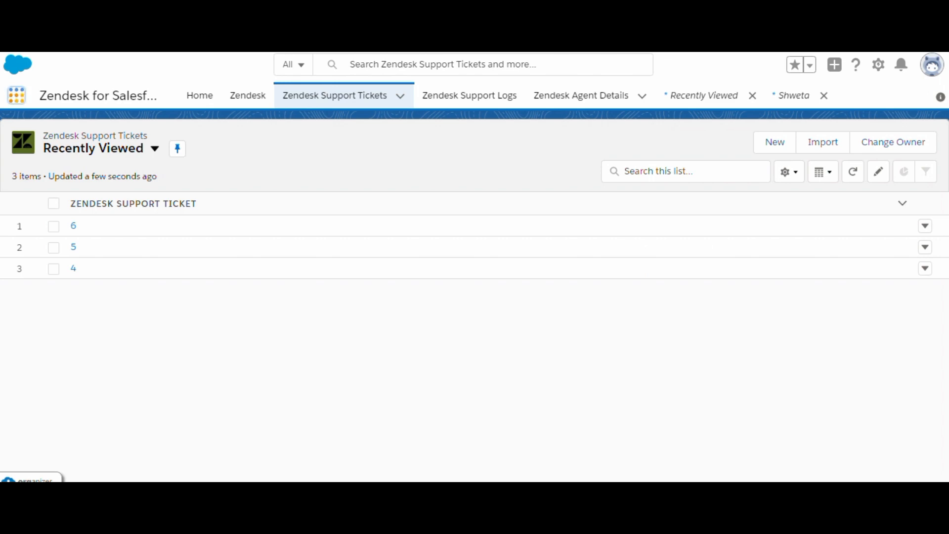
Step: Go to Reports in Salesforce and start a new report
{"action": "left_click", "coordinate": [16, 95]}
{"action": "type", "text": "Re"}
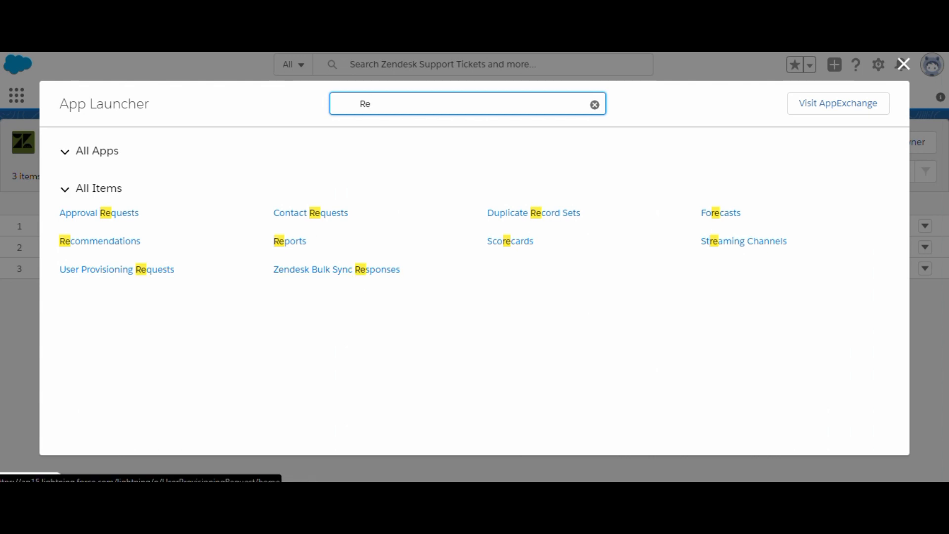
{"action": "left_click", "coordinate": [290, 240]}
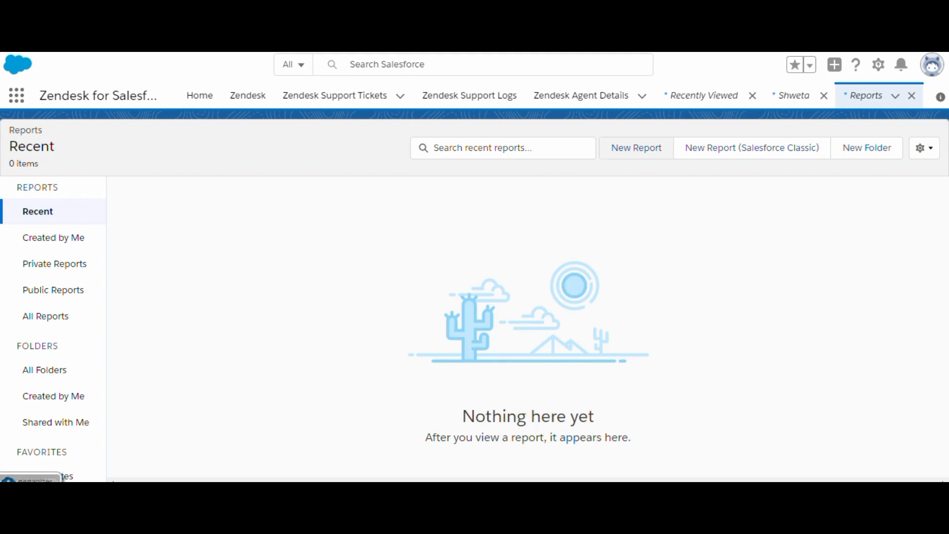
{"action": "left_click", "coordinate": [637, 147]}
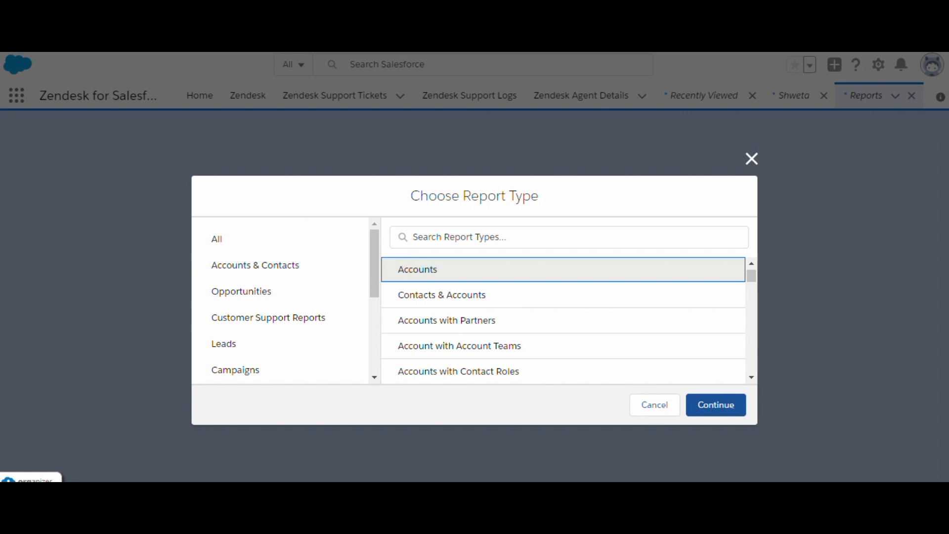
Step: Search the report types for "Zendesk" and create the report with the Zendesk Support Tickets type
{"action": "type", "text": "Zende"}
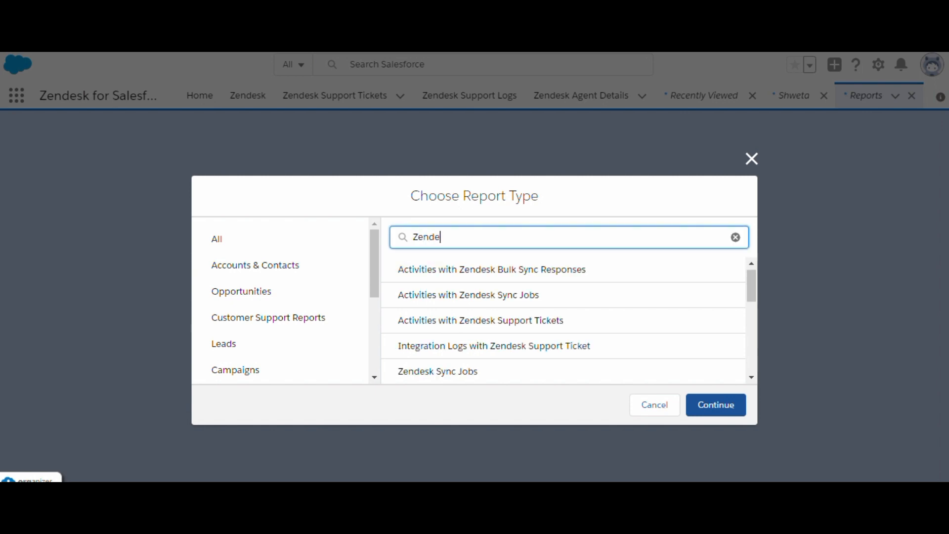
{"action": "type", "text": "sk"}
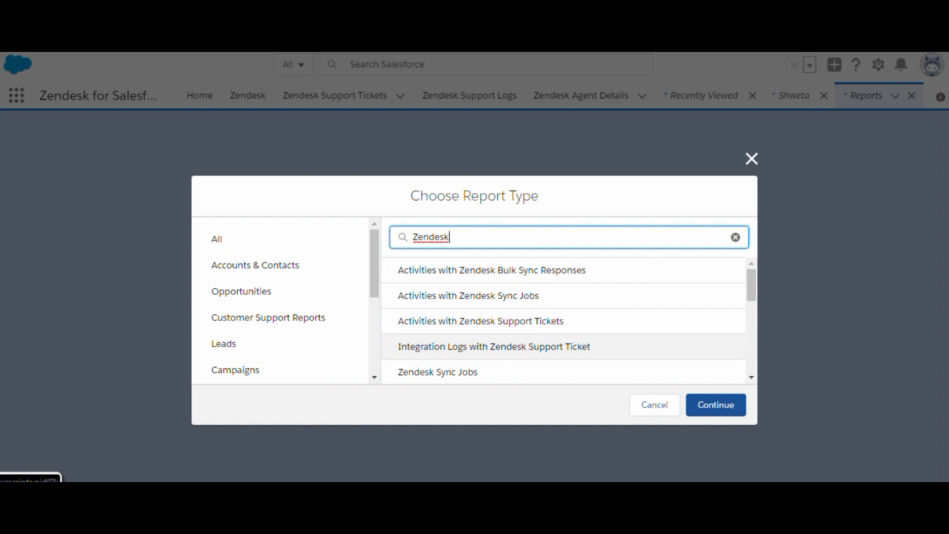
{"action": "scroll", "coordinate": [564, 346], "scroll_direction": "down", "scroll_amount": 3}
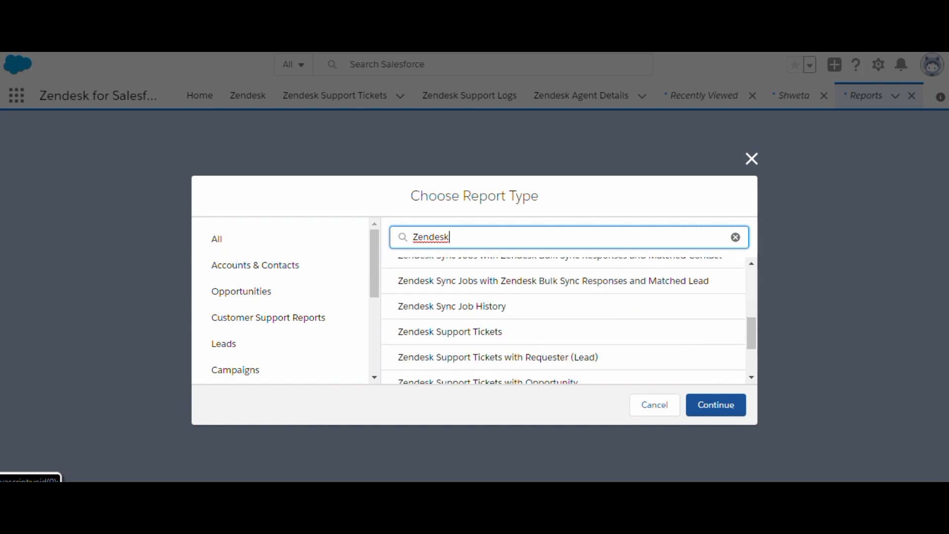
{"action": "scroll", "coordinate": [564, 322], "scroll_direction": "down", "scroll_amount": 3}
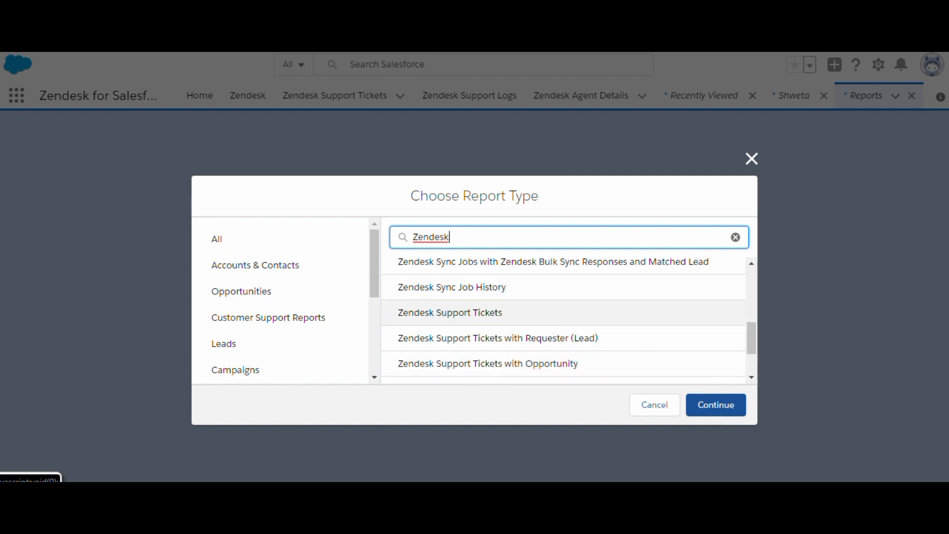
{"action": "left_click", "coordinate": [450, 313]}
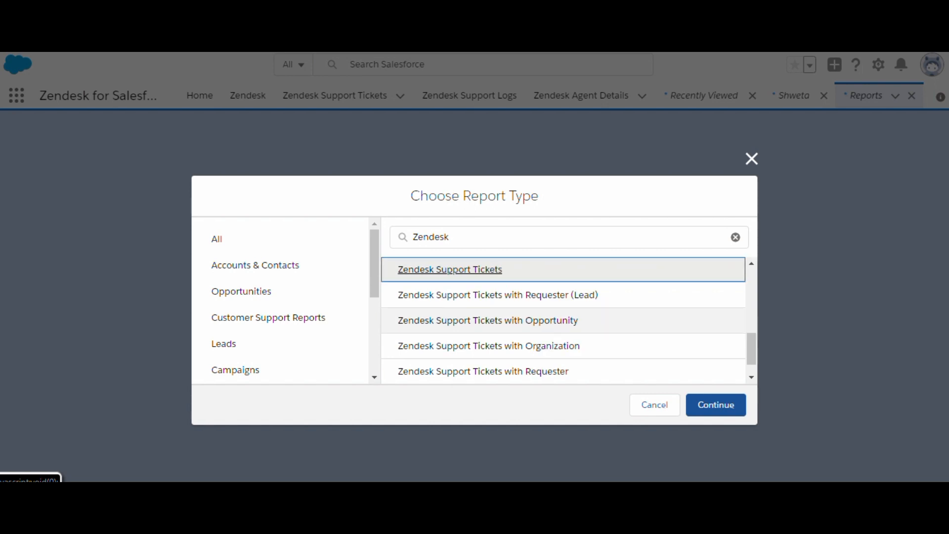
{"action": "left_click", "coordinate": [715, 404]}
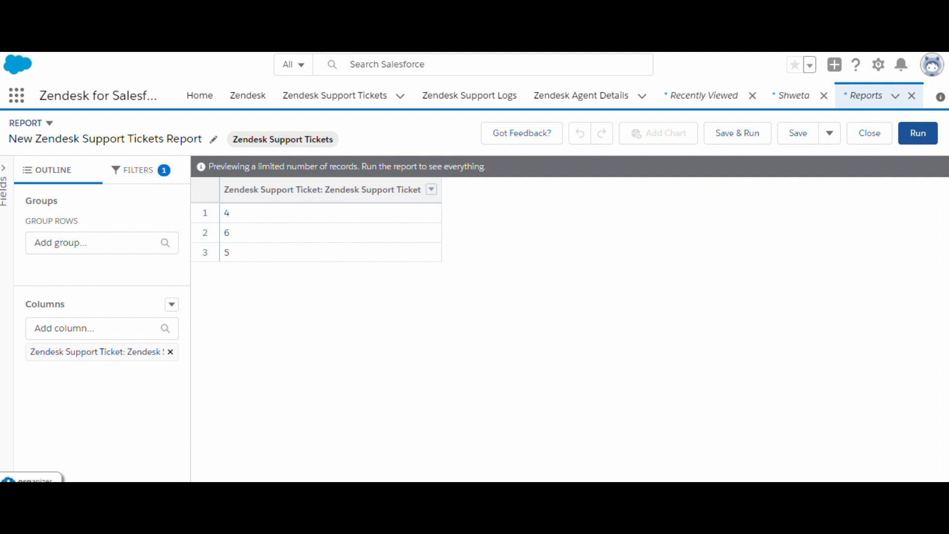
Step: Add the Assignee and Priority columns to the report
{"action": "left_click", "coordinate": [89, 329]}
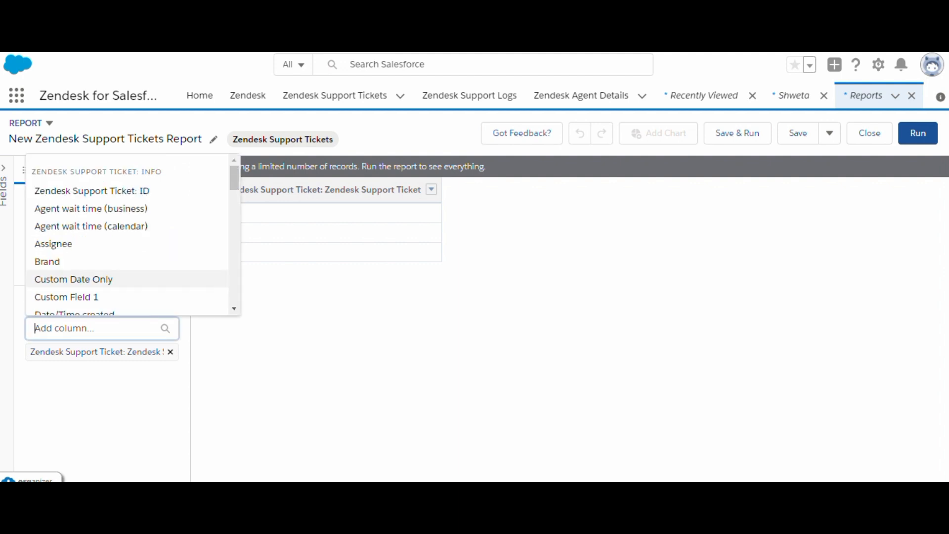
{"action": "scroll", "coordinate": [128, 238], "scroll_direction": "down", "scroll_amount": 3}
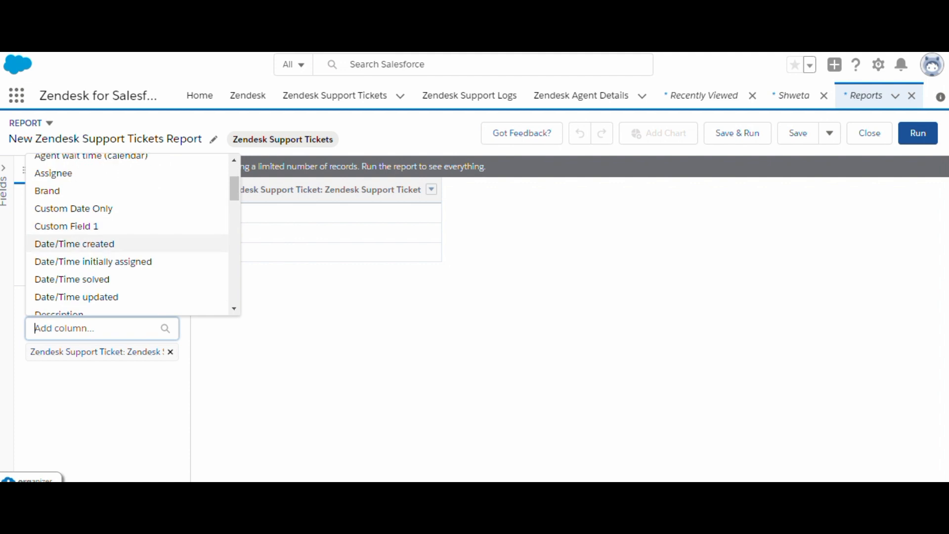
{"action": "scroll", "coordinate": [128, 238], "scroll_direction": "up", "scroll_amount": 3}
{"action": "left_click", "coordinate": [53, 244]}
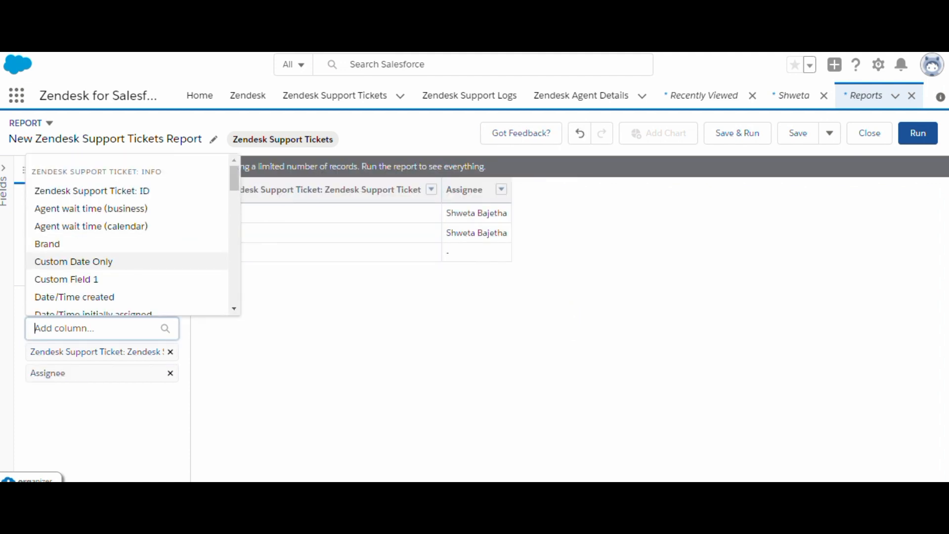
{"action": "scroll", "coordinate": [127, 261], "scroll_direction": "down", "scroll_amount": 5}
{"action": "scroll", "coordinate": [128, 278], "scroll_direction": "down", "scroll_amount": 3}
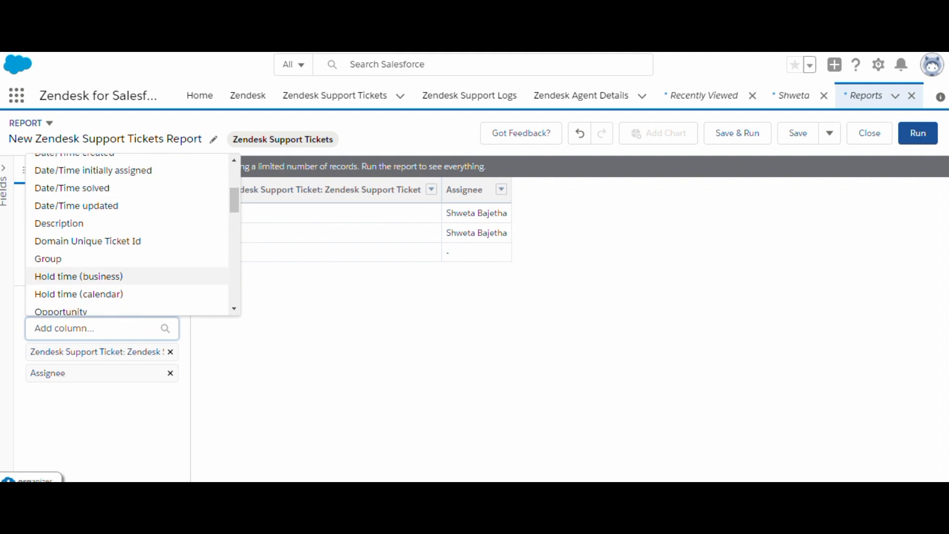
{"action": "key", "text": "Return"}
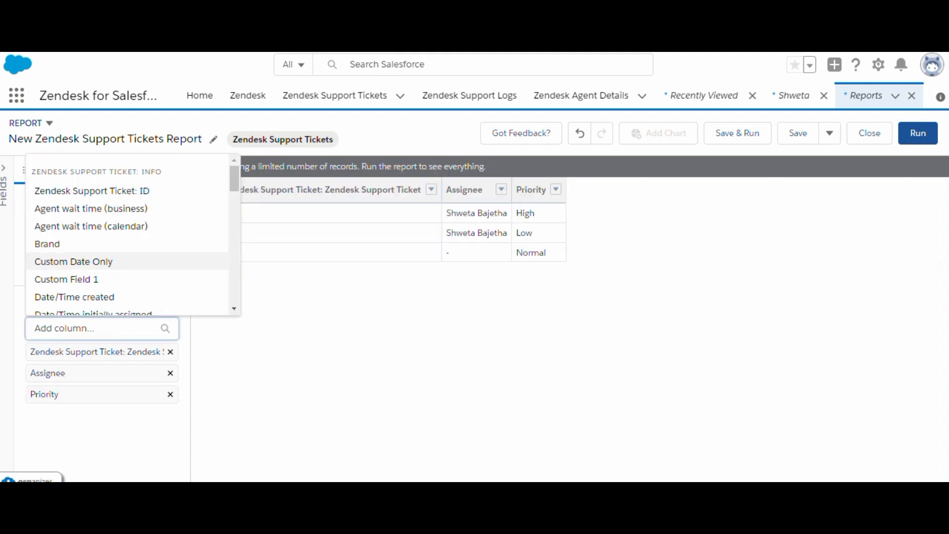
Step: Add the Type and Status columns to the report
{"action": "scroll", "coordinate": [123, 261], "scroll_direction": "down", "scroll_amount": 5}
{"action": "scroll", "coordinate": [124, 261], "scroll_direction": "down", "scroll_amount": 6}
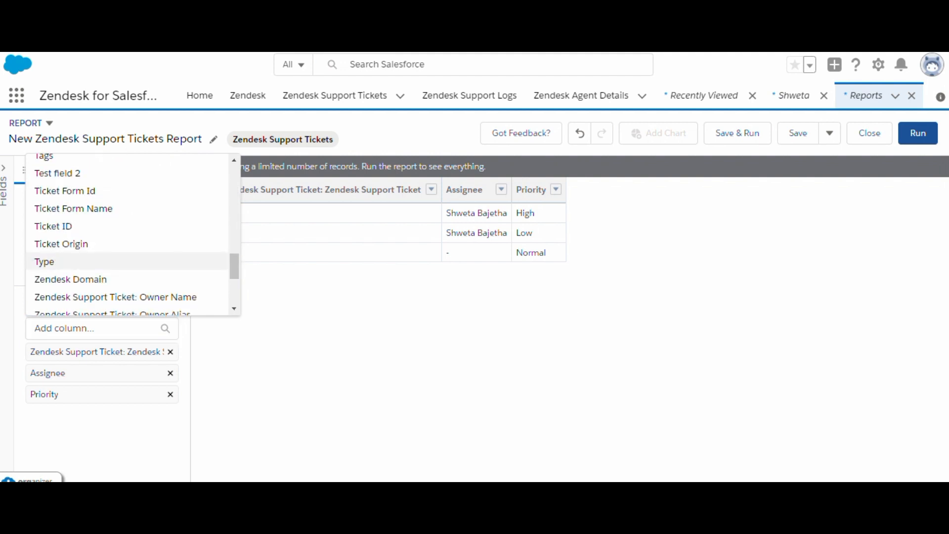
{"action": "key", "text": "Return"}
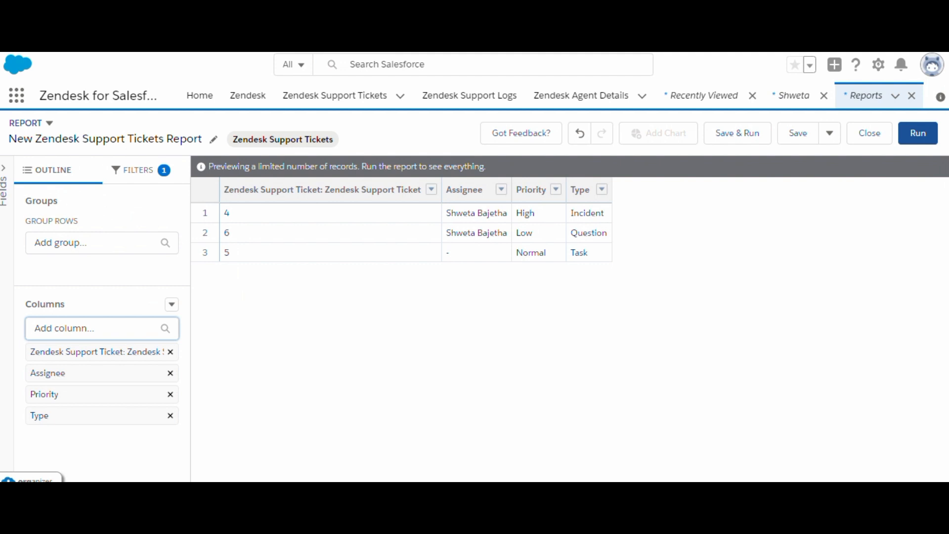
{"action": "type", "text": "sta"}
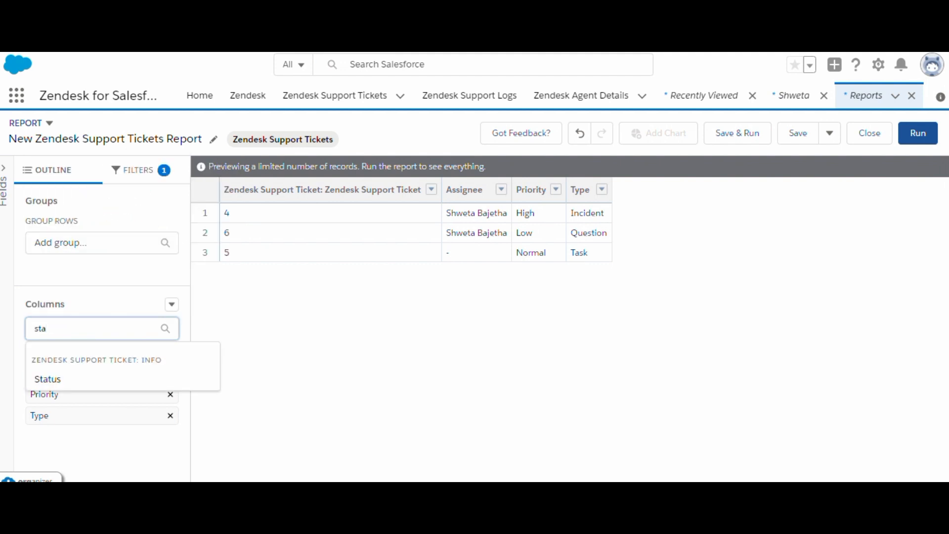
{"action": "key", "text": "Down"}
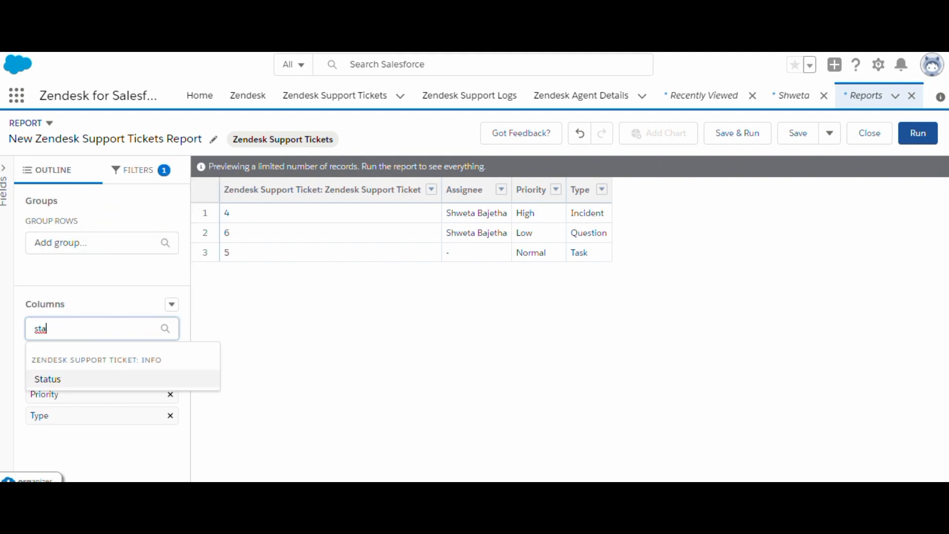
{"action": "key", "text": "Return"}
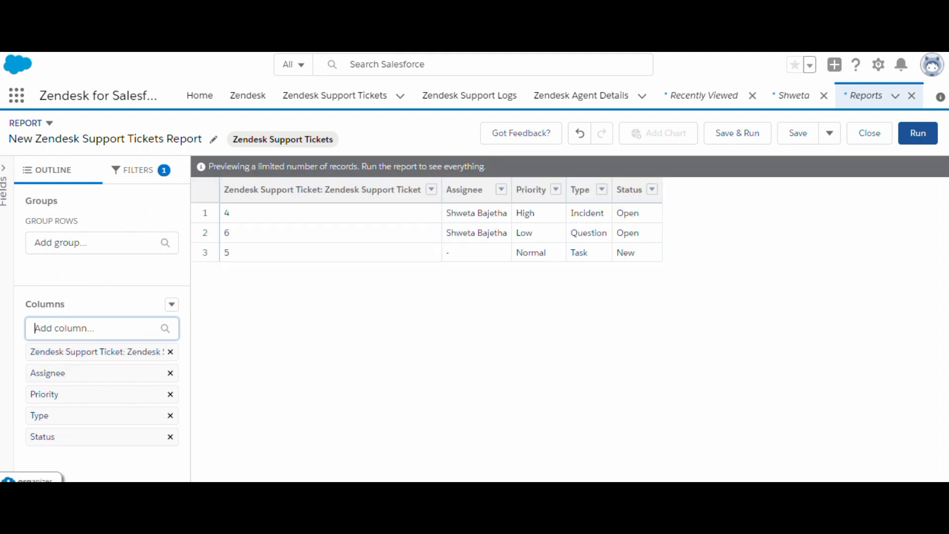
Step: Group the report rows by Status
{"action": "left_click", "coordinate": [99, 242]}
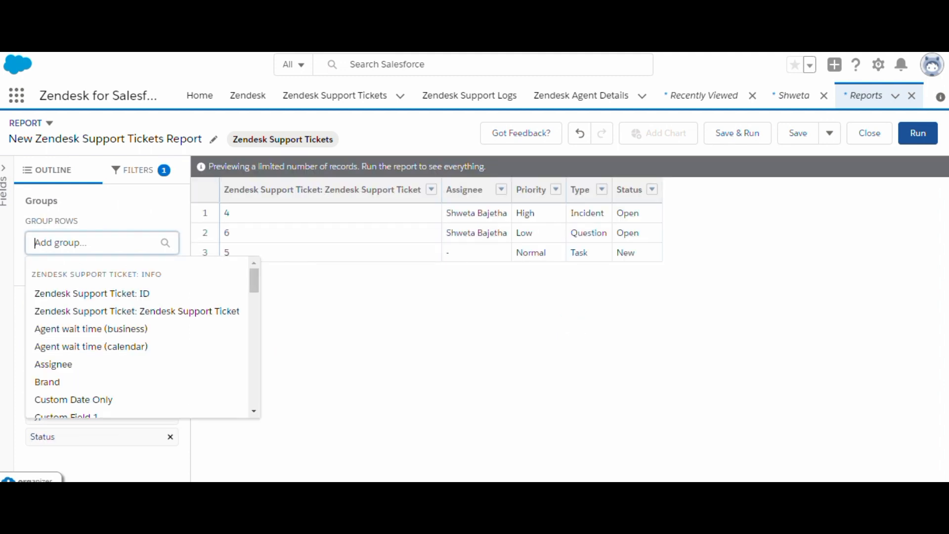
{"action": "type", "text": "stat"}
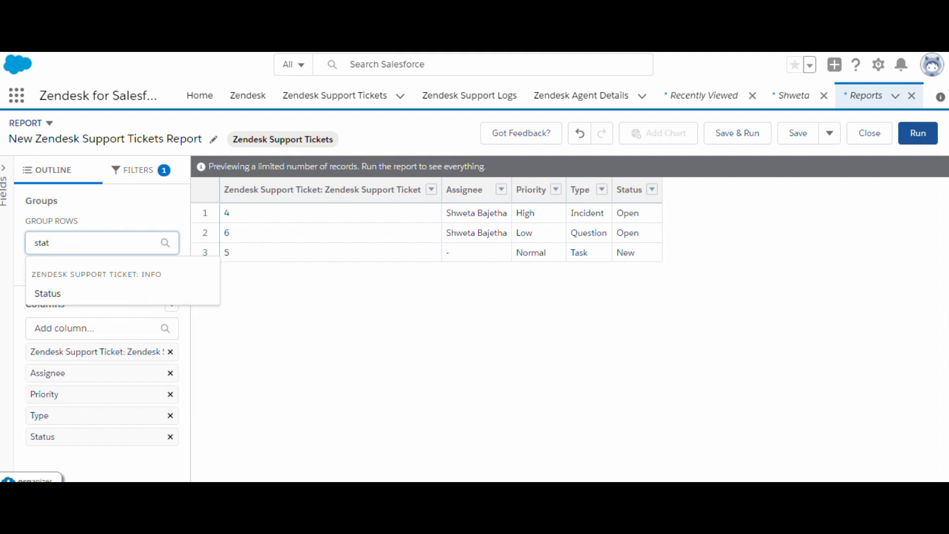
{"action": "left_click", "coordinate": [48, 293]}
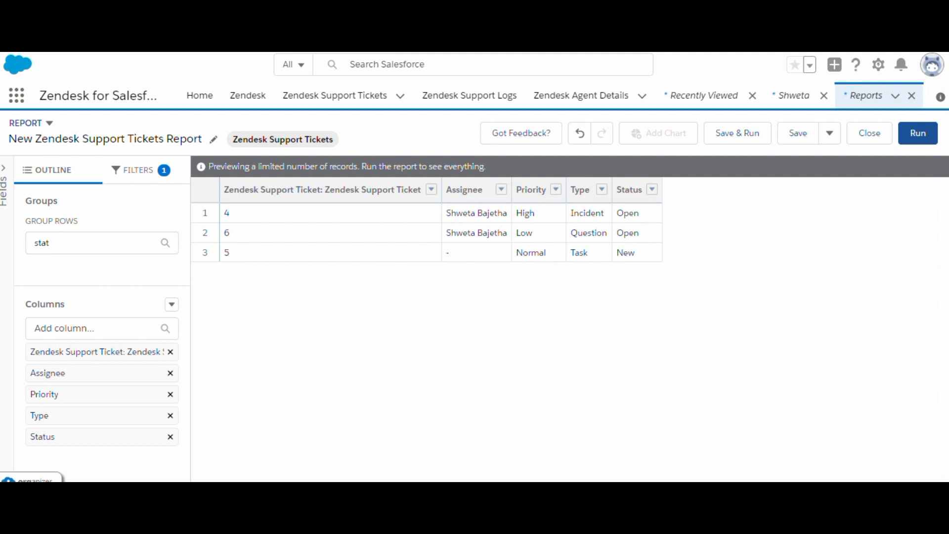
{"action": "left_click", "coordinate": [49, 242]}
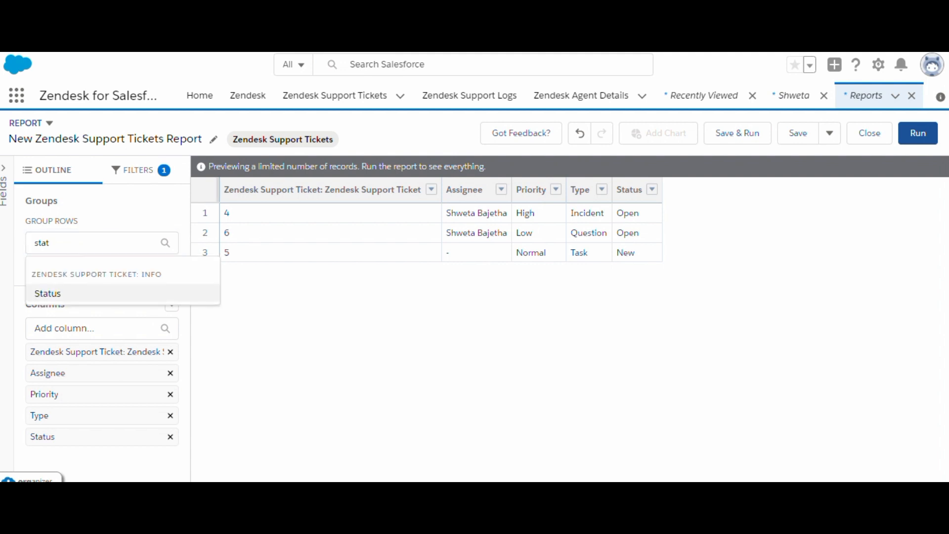
{"action": "key", "text": "Return"}
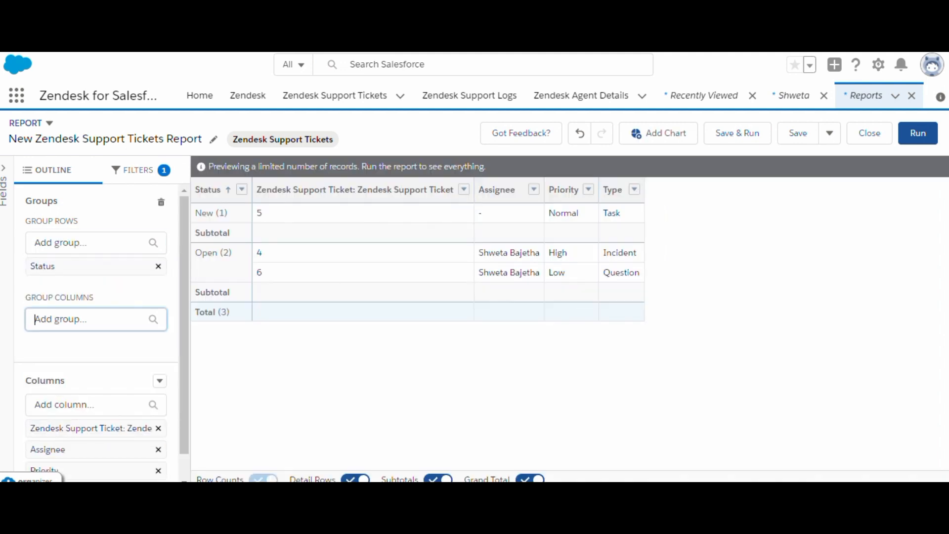
Step: Try grouping the report columns by Subject
{"action": "type", "text": "Subj"}
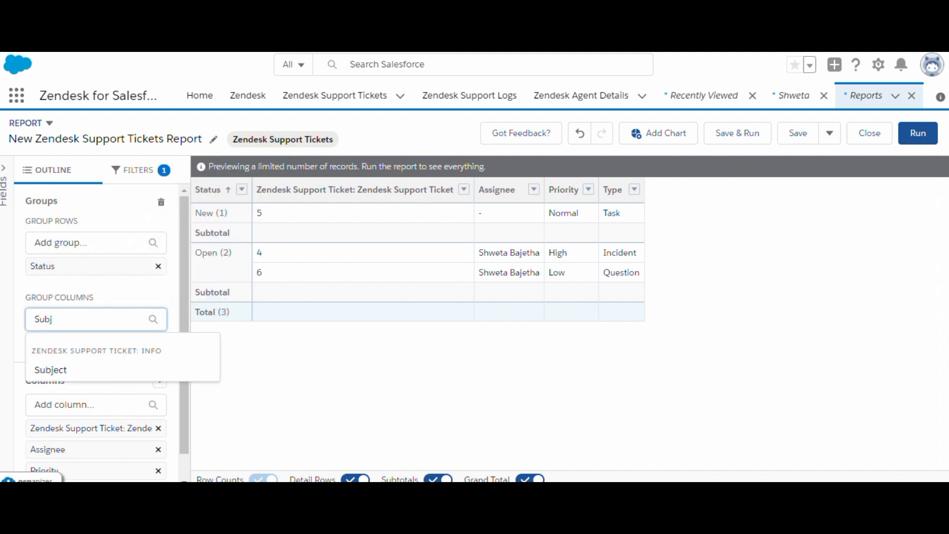
{"action": "key", "text": "Tab"}
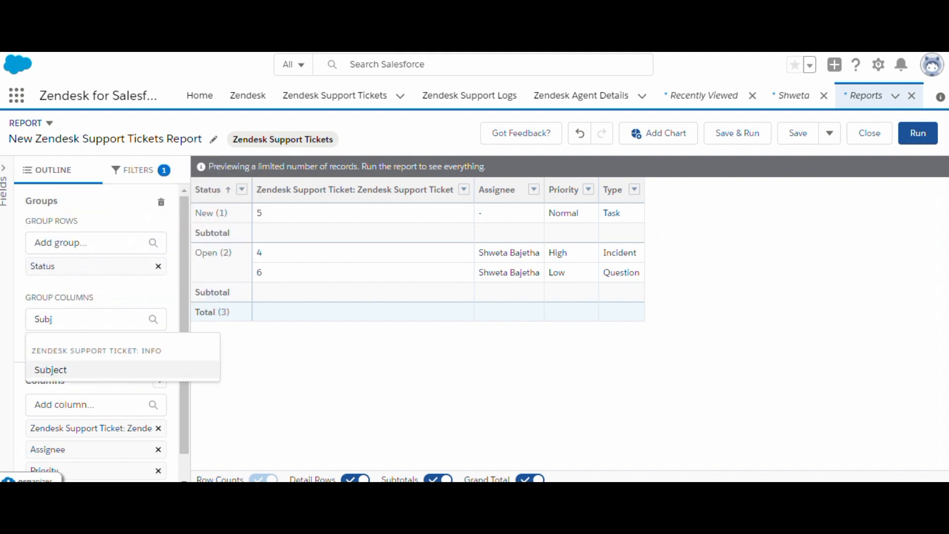
{"action": "key", "text": "shift+Tab"}
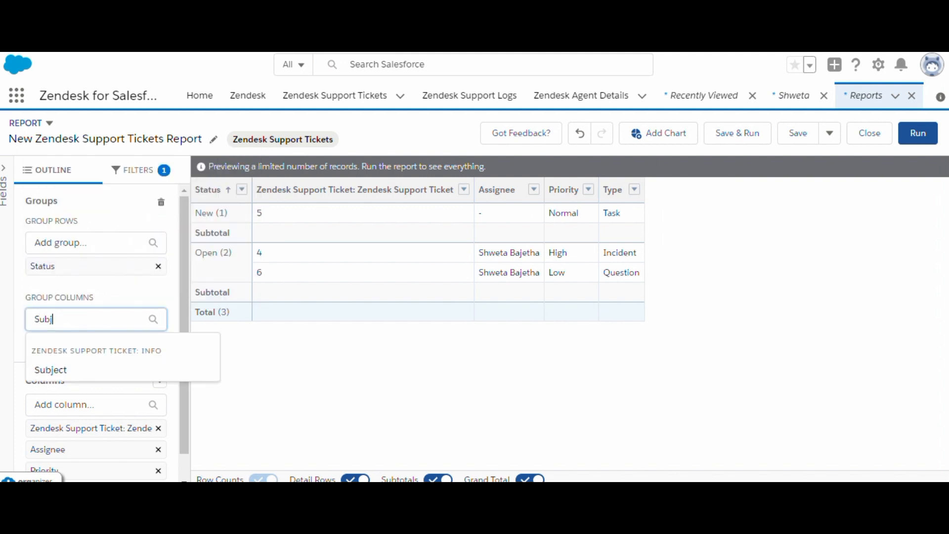
{"action": "key", "text": "Down"}
{"action": "key", "text": "Return"}
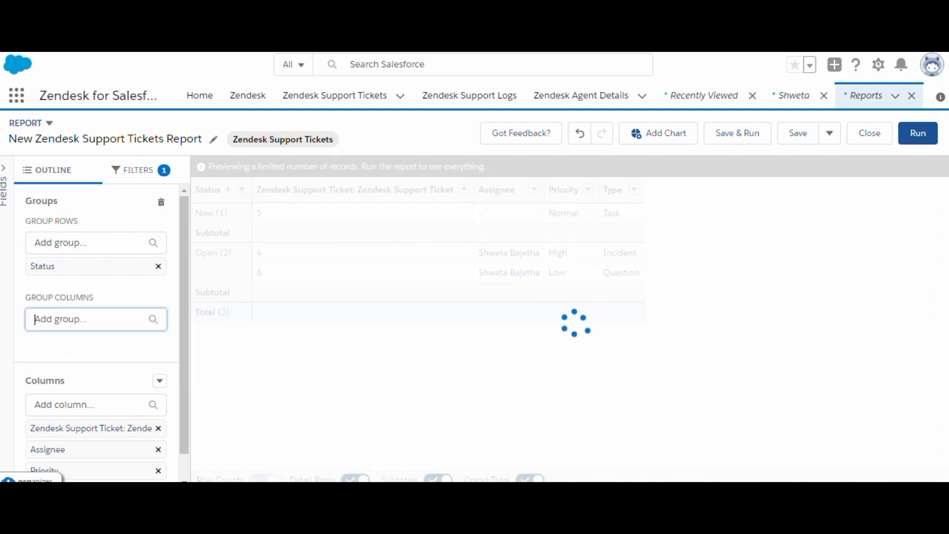
Step: Add Subject as a regular report column and move it in front of the Zendesk Support Ticket column
{"action": "key", "text": "Tab"}
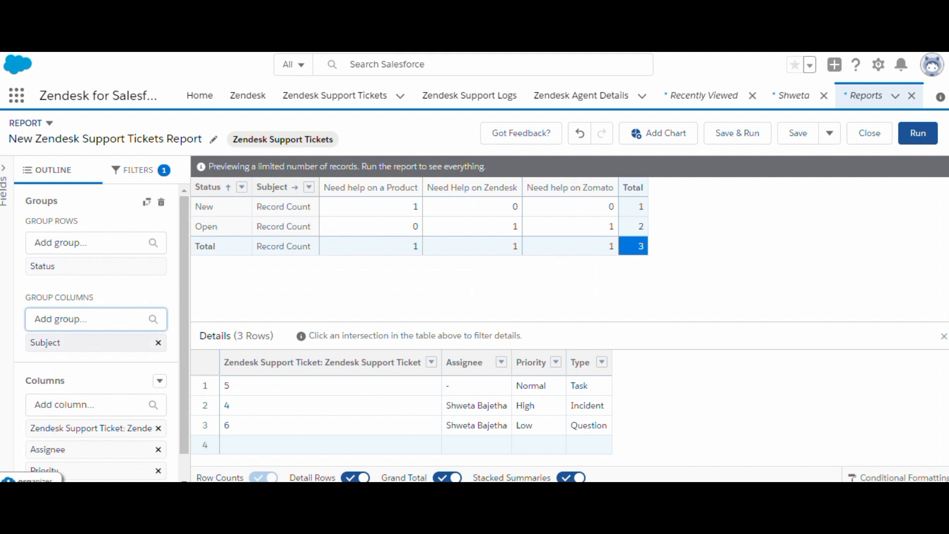
{"action": "key", "text": "Tab"}
{"action": "key", "text": "Down"}
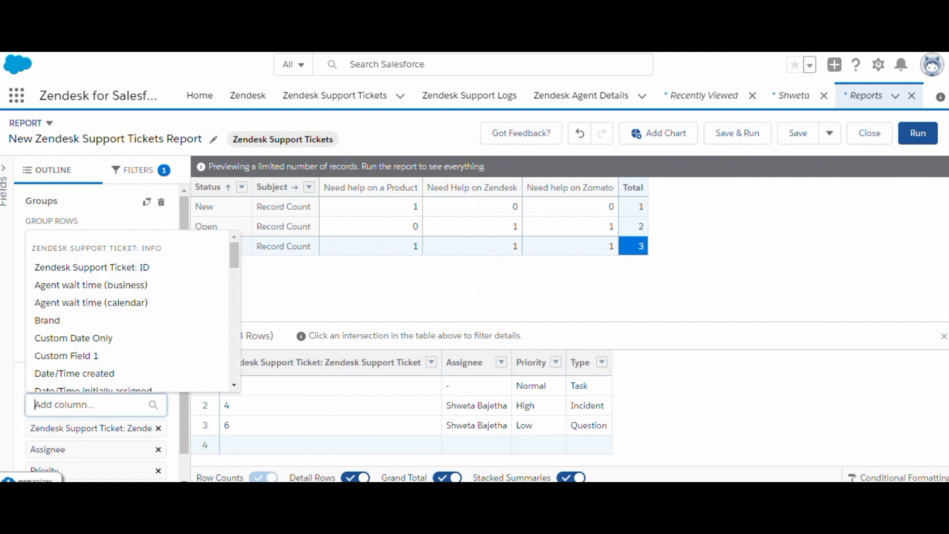
{"action": "type", "text": "Sub"}
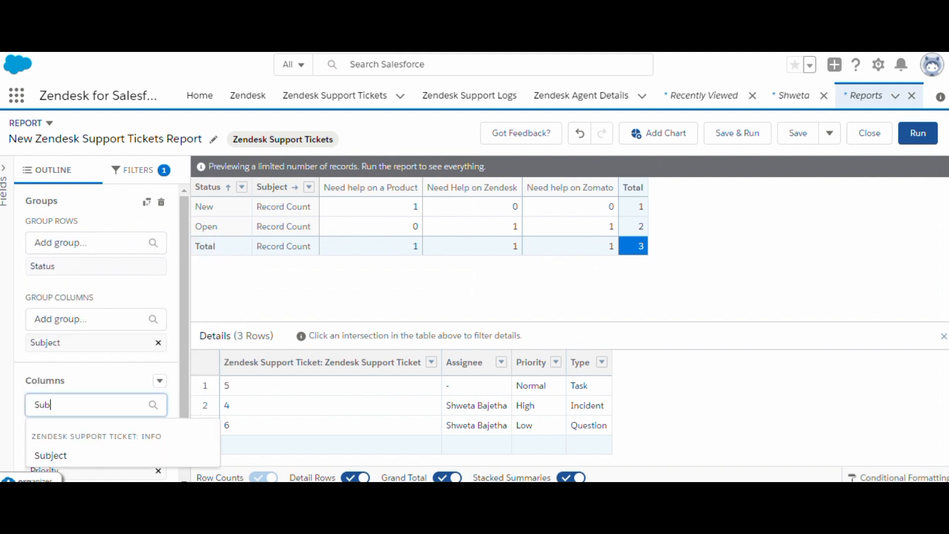
{"action": "key", "text": "Down"}
{"action": "key", "text": "Return"}
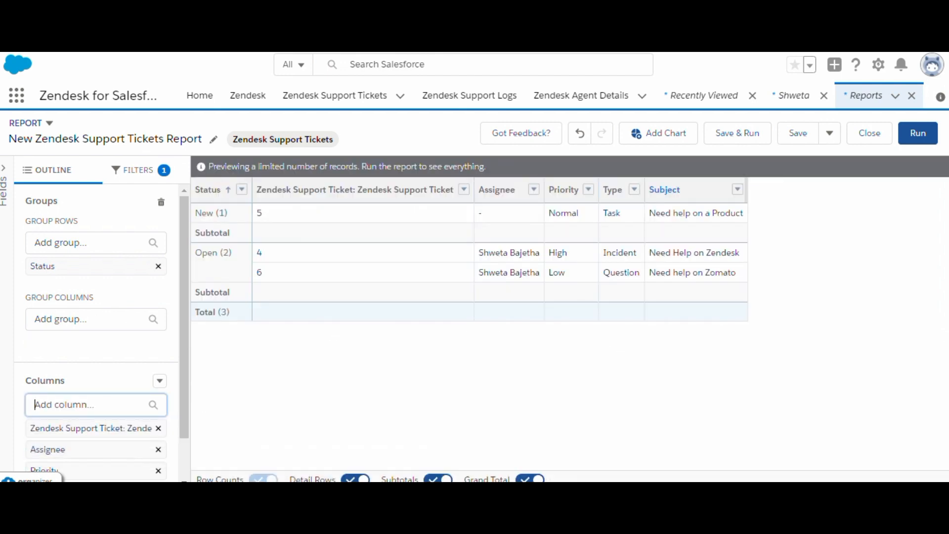
{"action": "left_click_drag", "start_coordinate": [665, 190], "coordinate": [267, 203]}
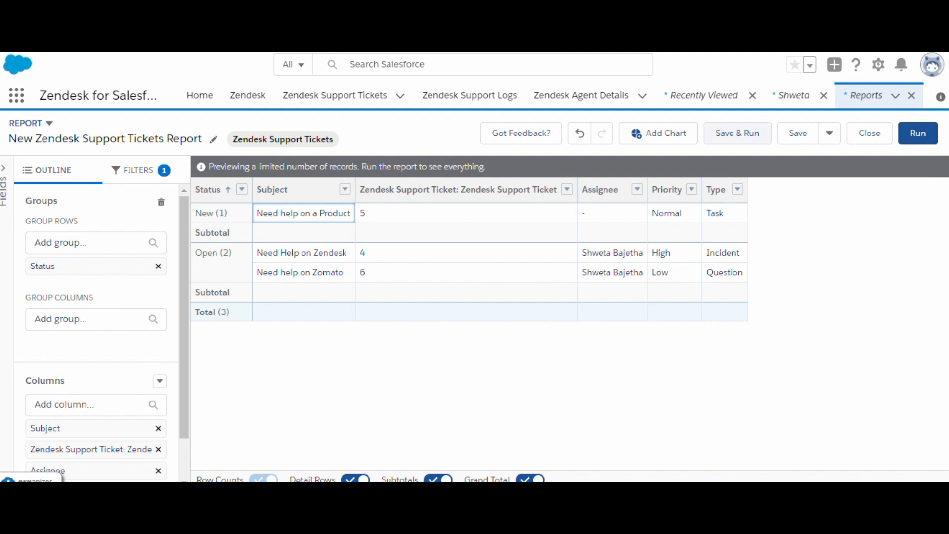
{"action": "left_click", "coordinate": [737, 133]}
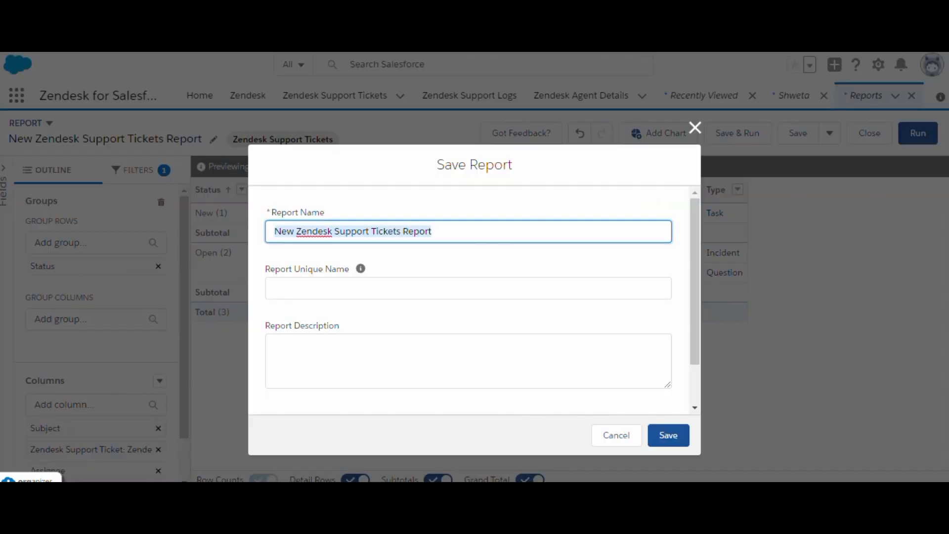
{"action": "type", "text": "Zendesk "}
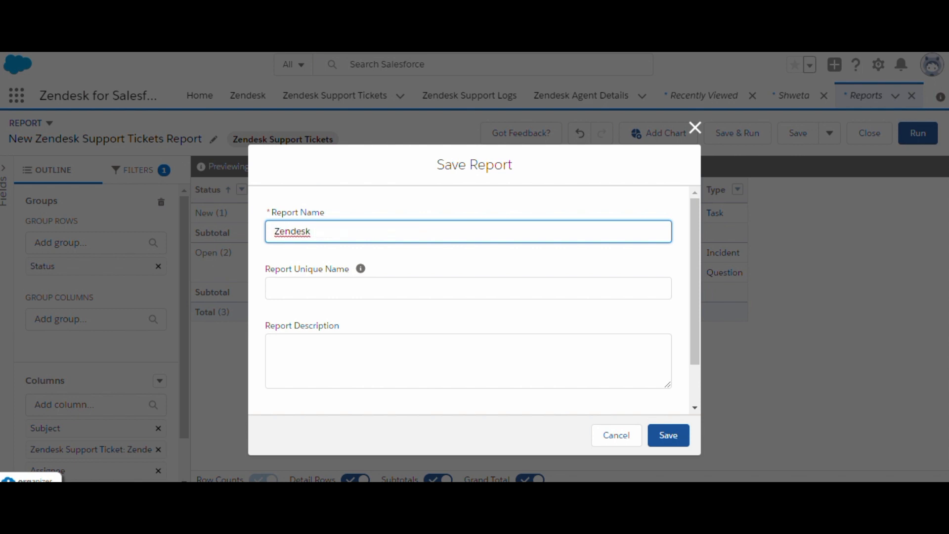
{"action": "type", "text": "Tickes"}
{"action": "key", "text": "Tab"}
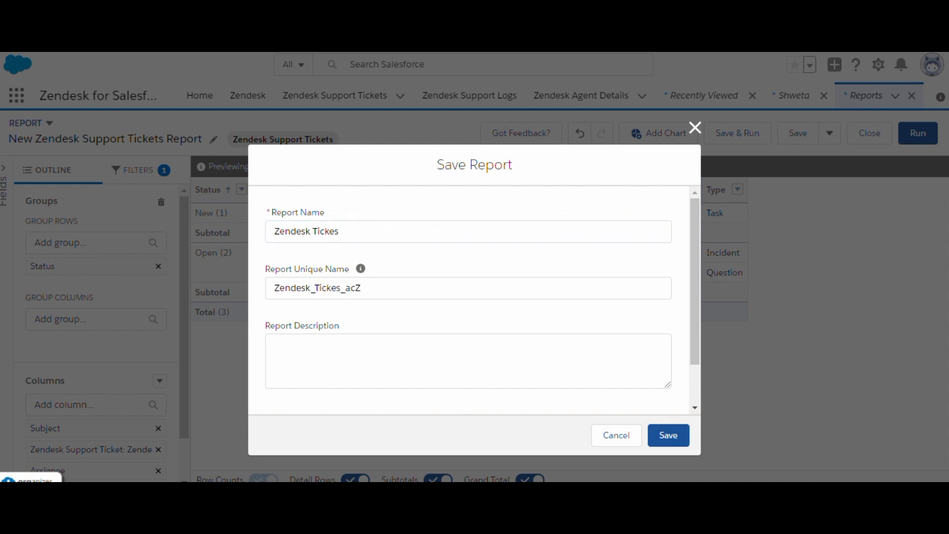
{"action": "key", "text": "Tab"}
{"action": "key", "text": "Escape"}
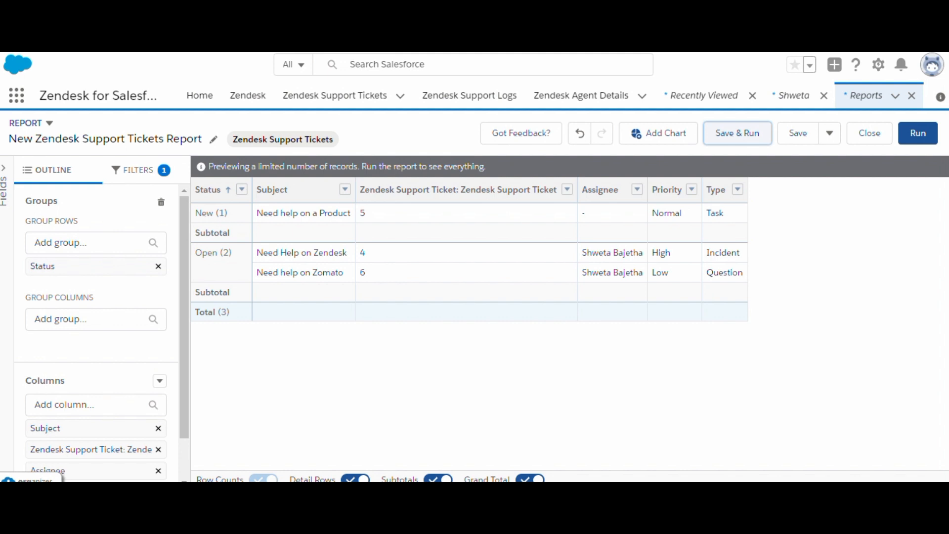
Step: Start saving the report and name it "Zendesk Tickes Report"
{"action": "key", "text": "Return"}
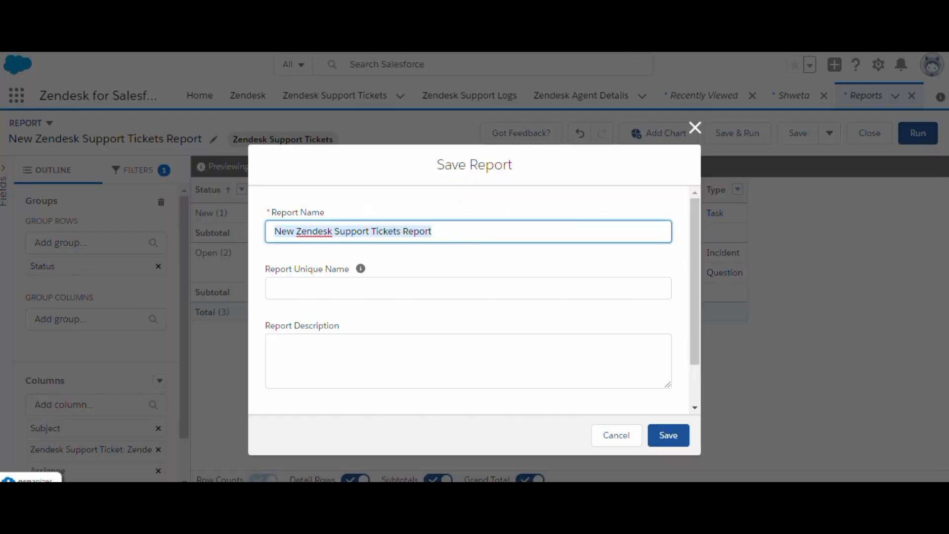
{"action": "type", "text": "Ze"}
{"action": "type", "text": "nd"}
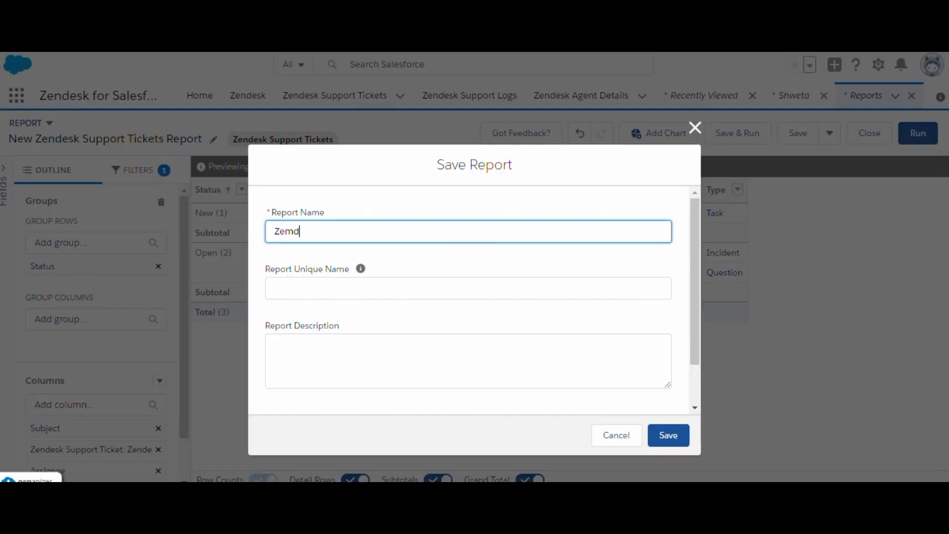
{"action": "key", "text": "BackSpace"}
{"action": "key", "text": "BackSpace"}
{"action": "type", "text": "ndesk Tickes Report"}
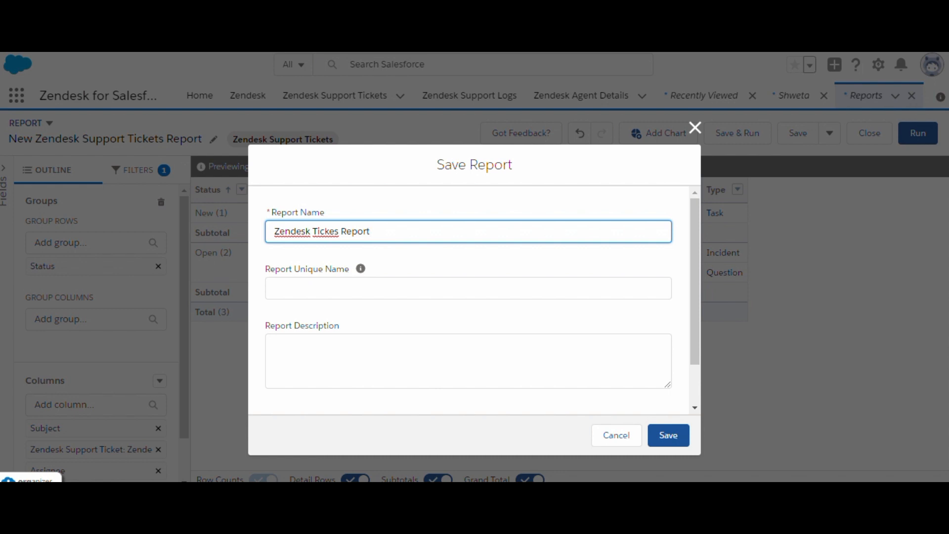
{"action": "key", "text": "Tab"}
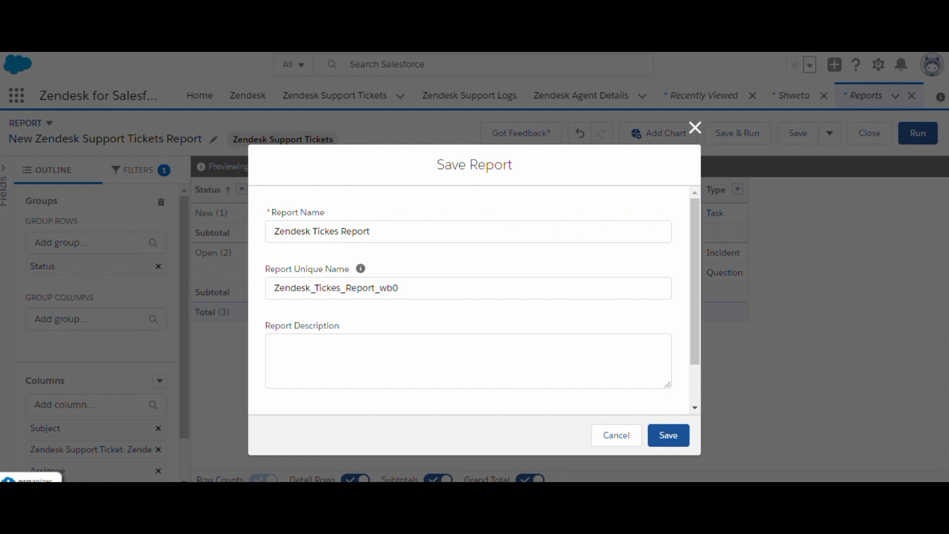
Step: Shorten the report's unique name to Zendesk_Tickes_Report, then save and run the report
{"action": "left_click", "coordinate": [399, 288]}
{"action": "key", "text": "BackSpace"}
{"action": "key", "text": "BackSpace"}
{"action": "key", "text": "BackSpace"}
{"action": "key", "text": "BackSpace"}
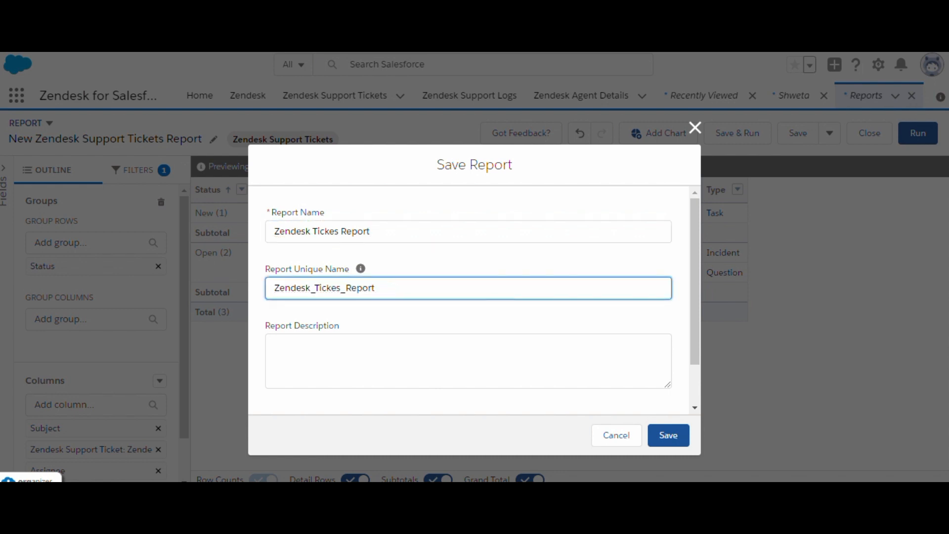
{"action": "left_click", "coordinate": [668, 435]}
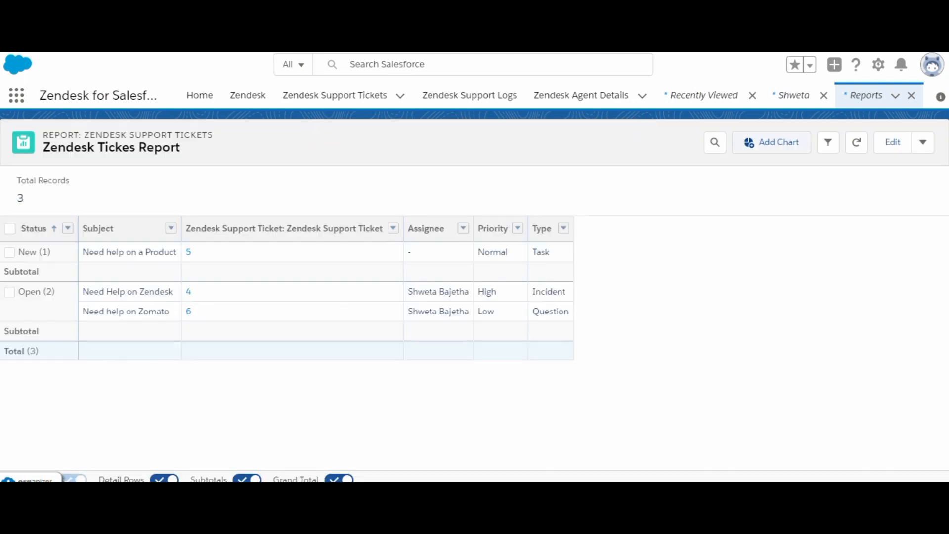
Step: Add a chart to the saved report, display it as a Column chart and review it together with the ticket rows
{"action": "left_click", "coordinate": [772, 142]}
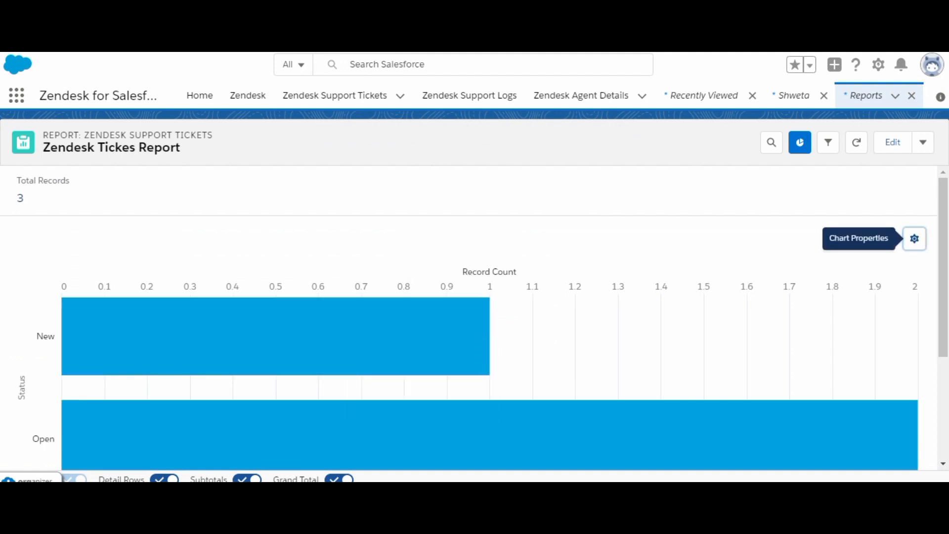
{"action": "left_click", "coordinate": [915, 239]}
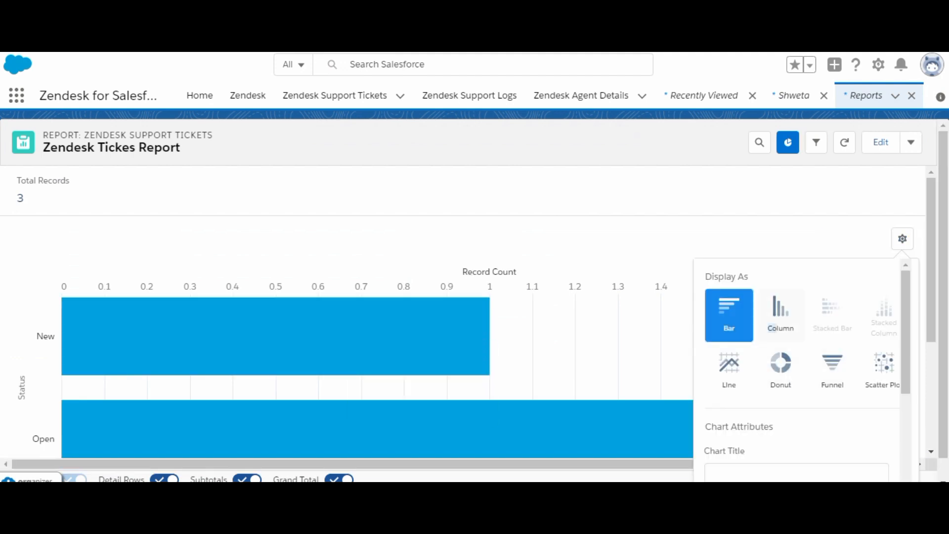
{"action": "left_click", "coordinate": [770, 330]}
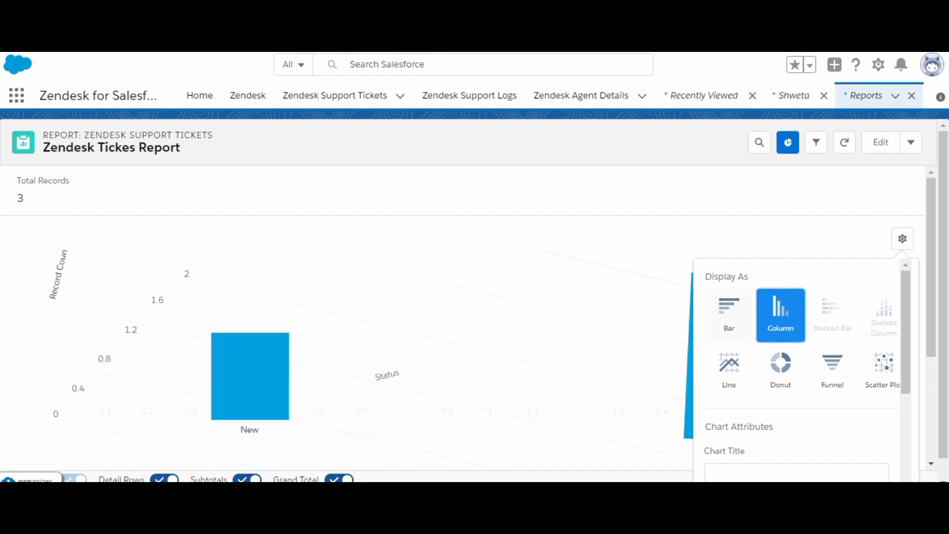
{"action": "scroll", "coordinate": [771, 329], "scroll_direction": "down", "scroll_amount": 4}
{"action": "scroll", "coordinate": [475, 296], "scroll_direction": "up", "scroll_amount": 5}
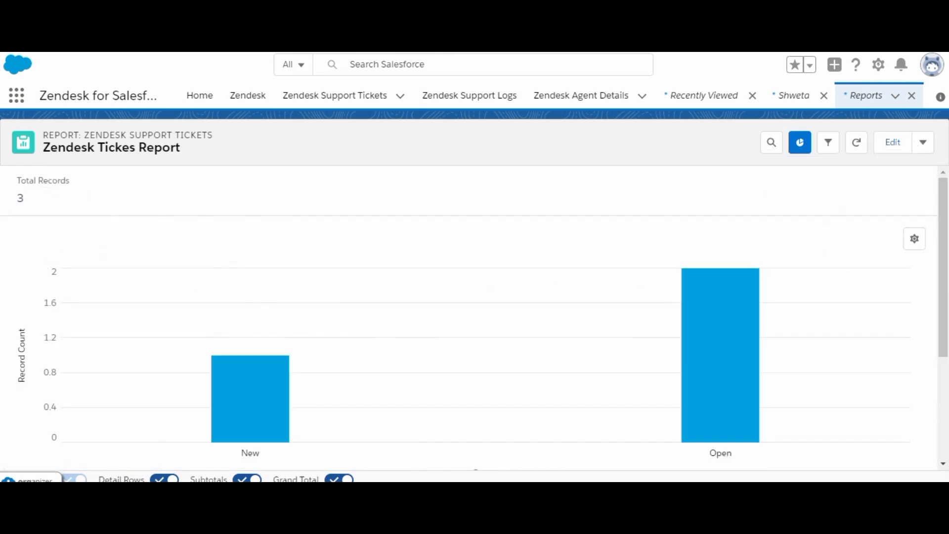
{"action": "scroll", "coordinate": [468, 317], "scroll_direction": "down", "scroll_amount": 3}
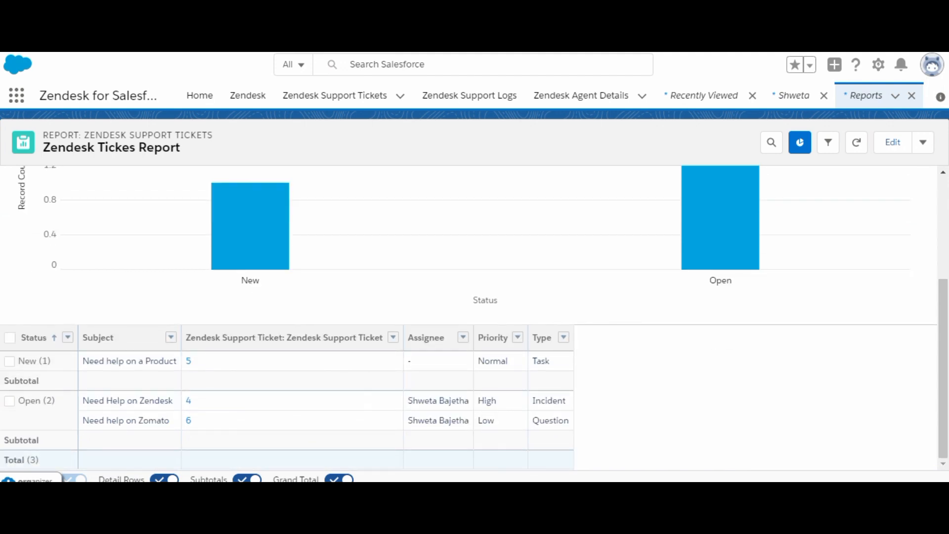
{"action": "scroll", "coordinate": [469, 318], "scroll_direction": "up", "scroll_amount": 3}
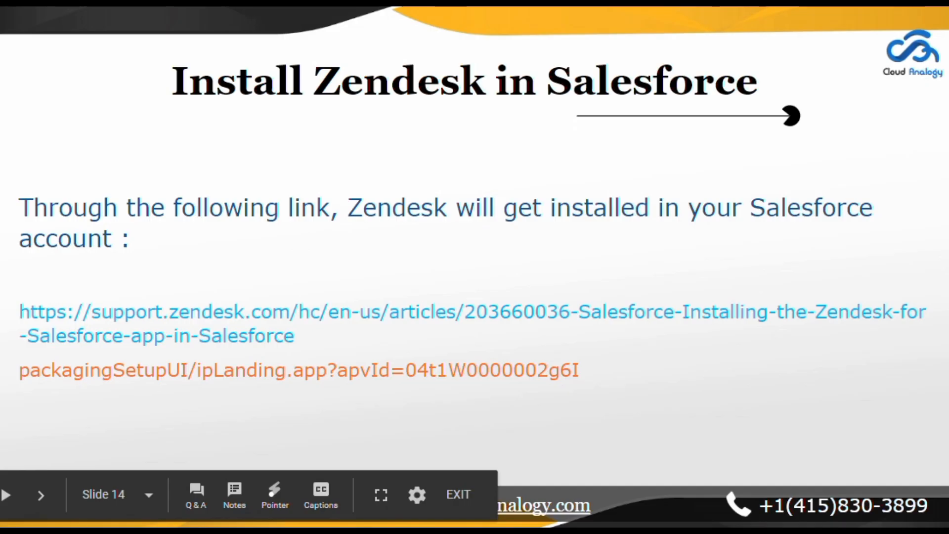
{"action": "key", "text": "Right"}
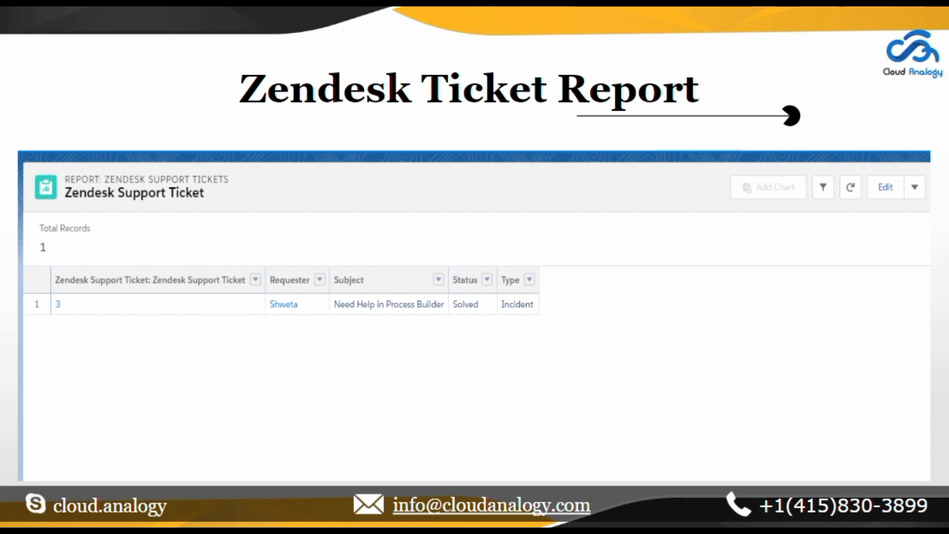
{"action": "mouse_move", "coordinate": [274, 492]}
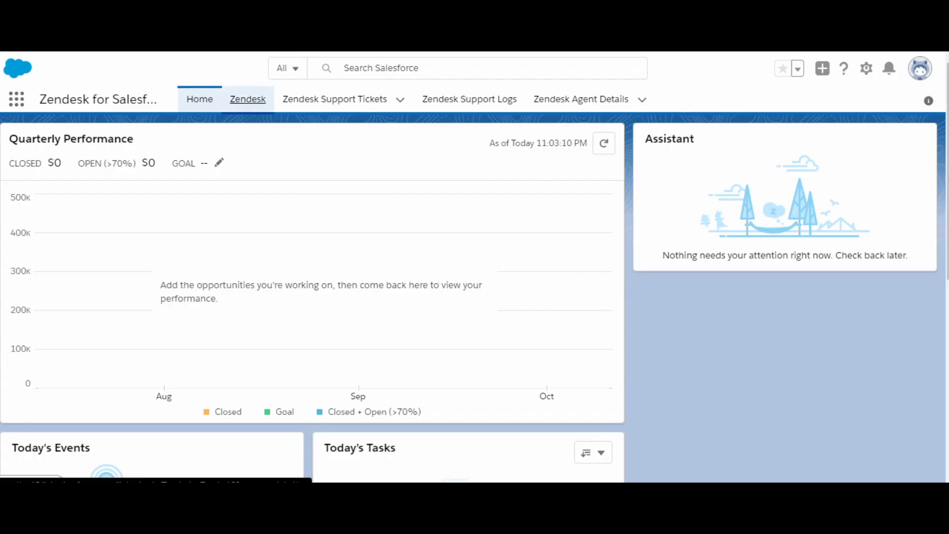
Step: Open the Zendesk global settings and fetch the custom ticket fields for sending tickets to Salesforce
{"action": "left_click", "coordinate": [248, 99]}
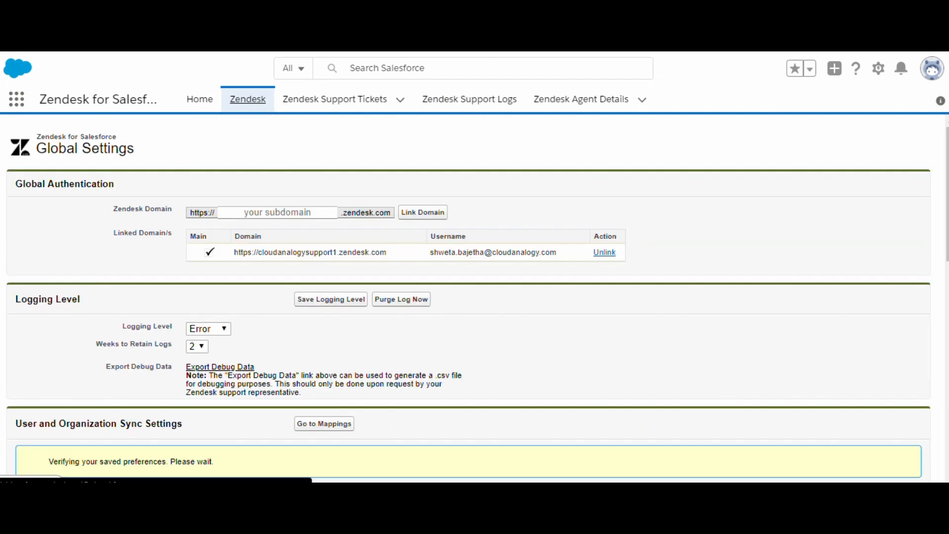
{"action": "scroll", "coordinate": [279, 142], "scroll_direction": "down", "scroll_amount": 2}
{"action": "scroll", "coordinate": [278, 142], "scroll_direction": "down", "scroll_amount": 4}
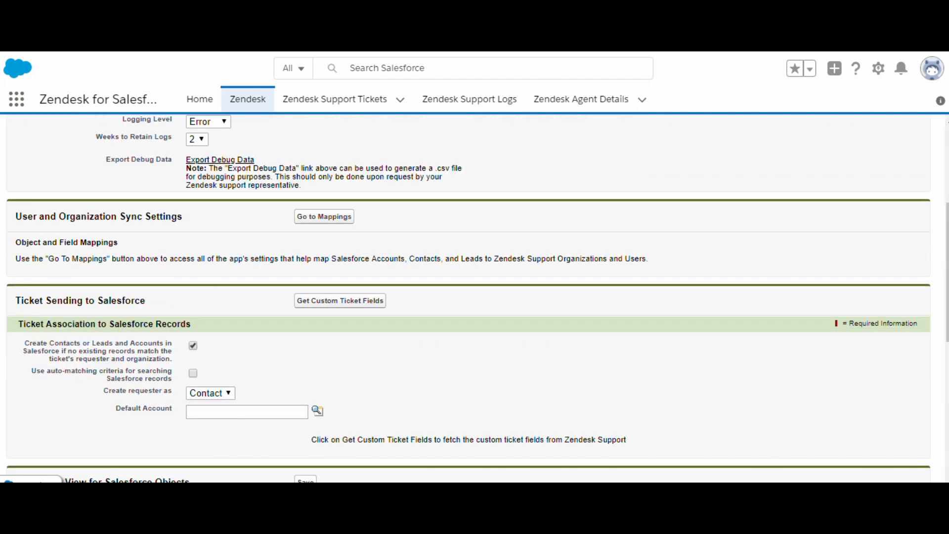
{"action": "left_click", "coordinate": [340, 295]}
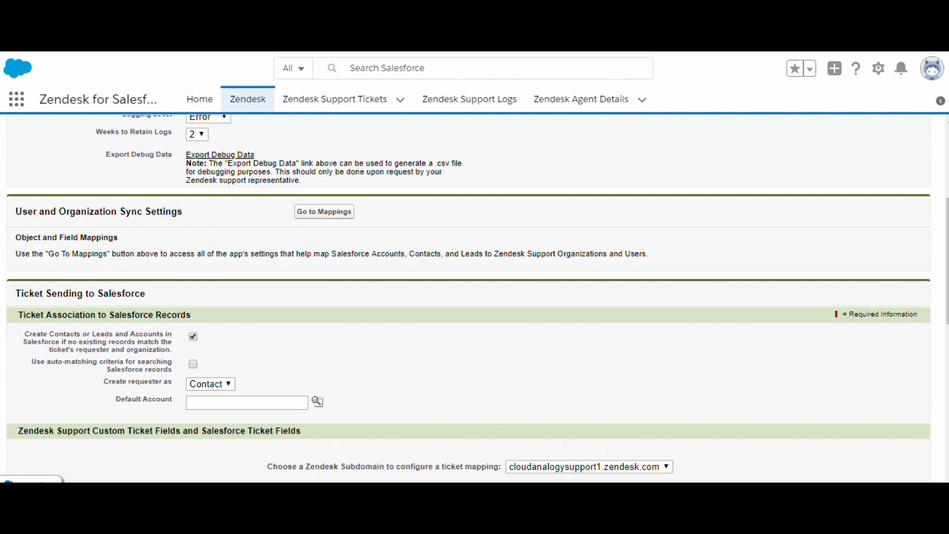
Step: Examine which Zendesk Support custom ticket fields and Salesforce ticket fields are available for ticket mapping, without selecting any
{"action": "scroll", "coordinate": [474, 296], "scroll_direction": "down", "scroll_amount": 8}
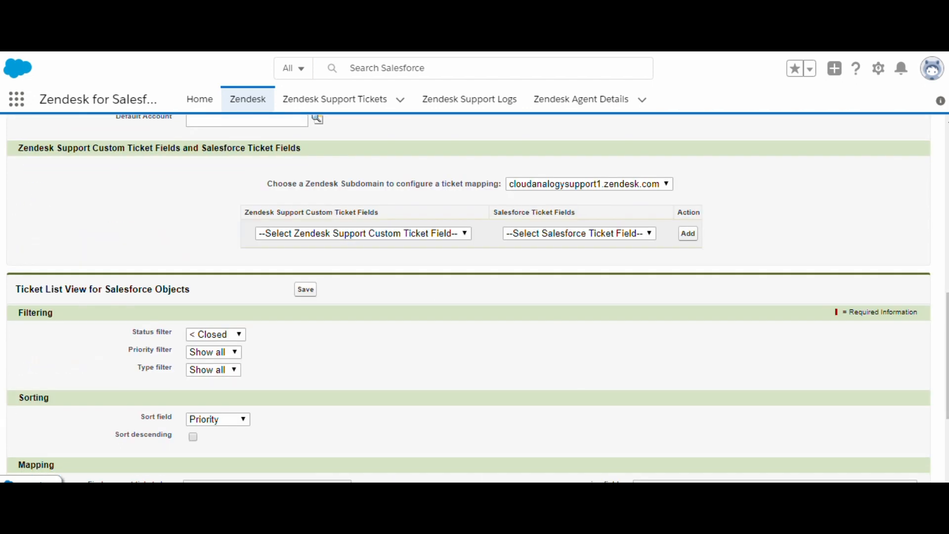
{"action": "left_click", "coordinate": [363, 233]}
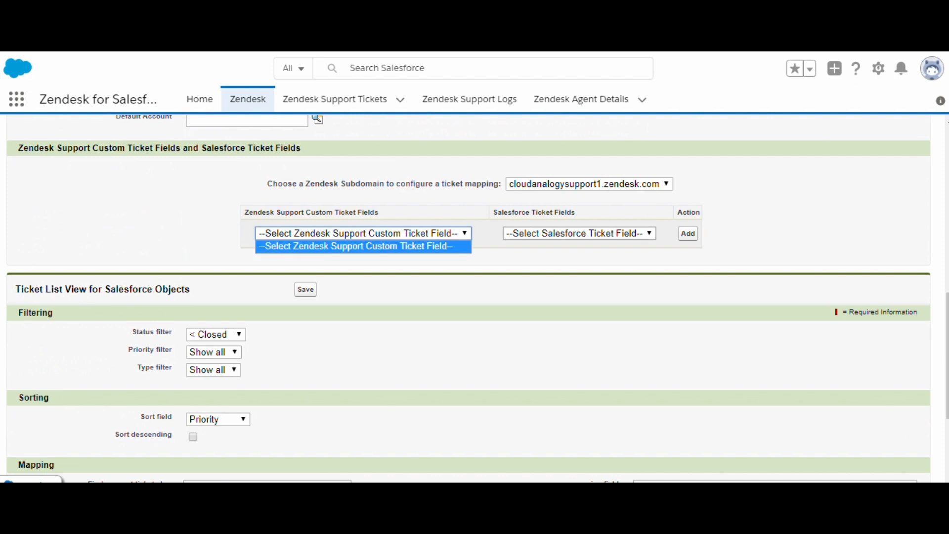
{"action": "left_click", "coordinate": [579, 233]}
{"action": "scroll", "coordinate": [574, 356], "scroll_direction": "up", "scroll_amount": 5}
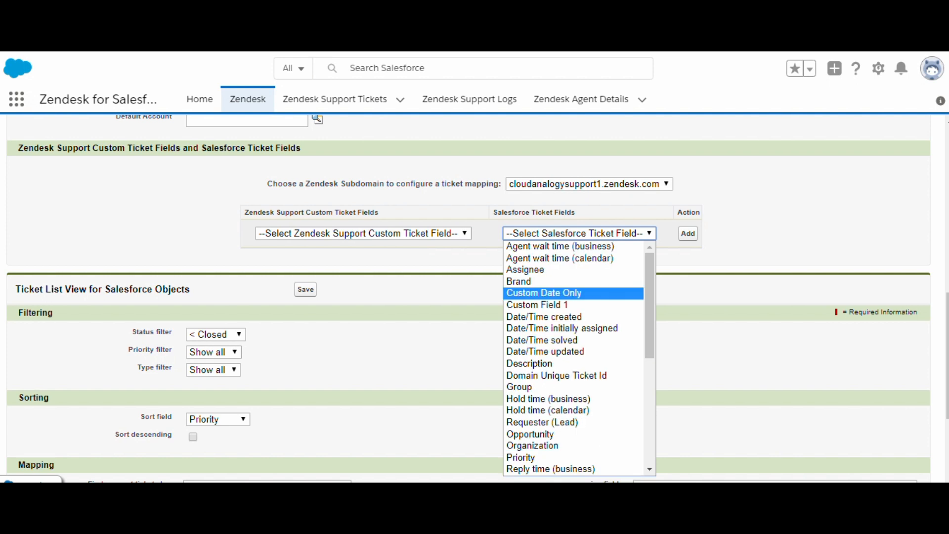
{"action": "scroll", "coordinate": [573, 356], "scroll_direction": "down", "scroll_amount": 5}
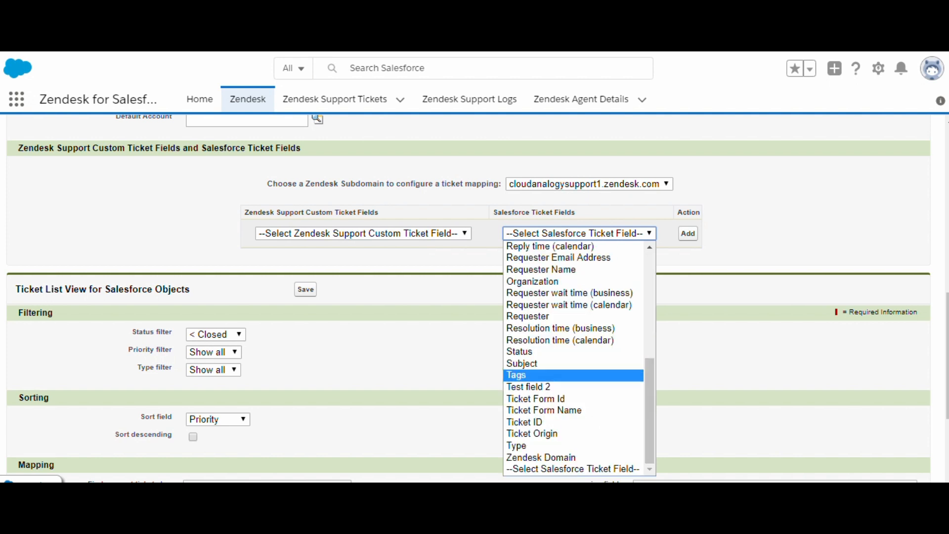
{"action": "scroll", "coordinate": [574, 356], "scroll_direction": "up", "scroll_amount": 7}
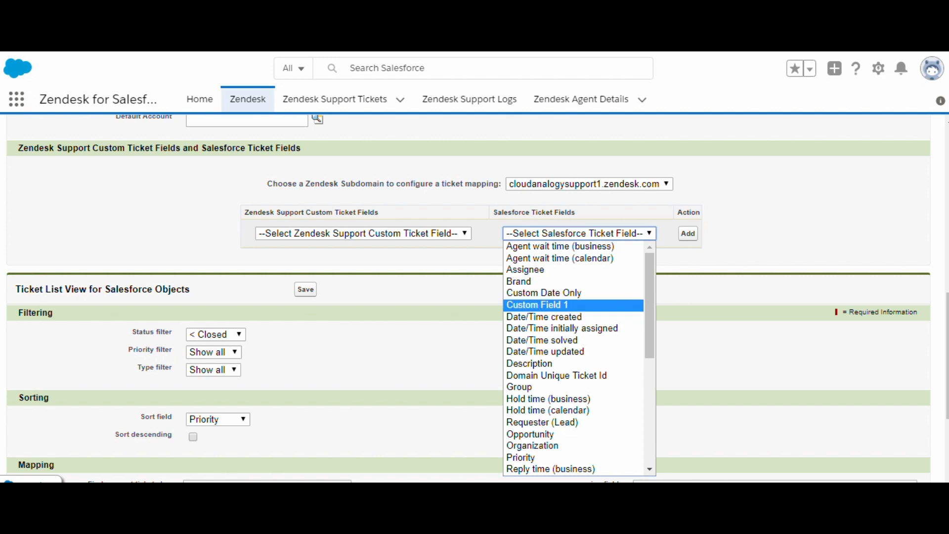
{"action": "key", "text": "Escape"}
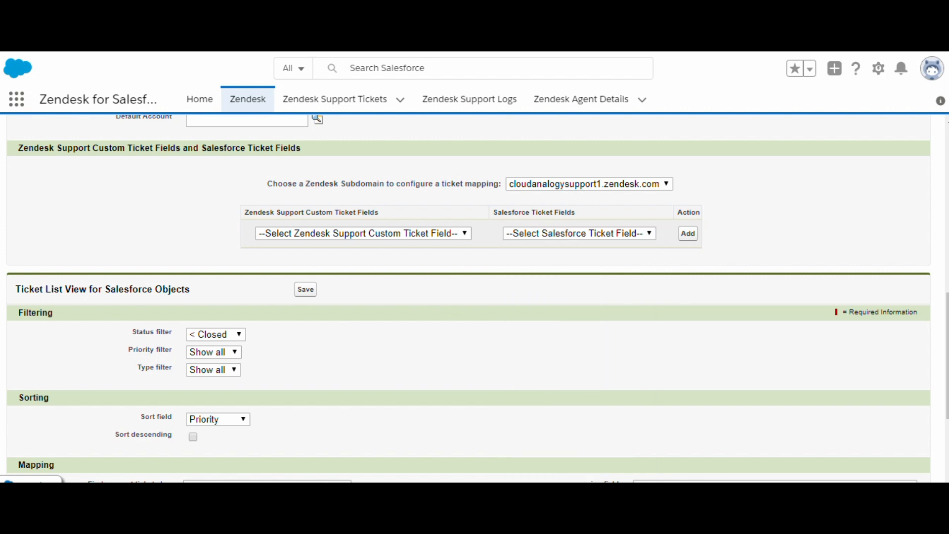